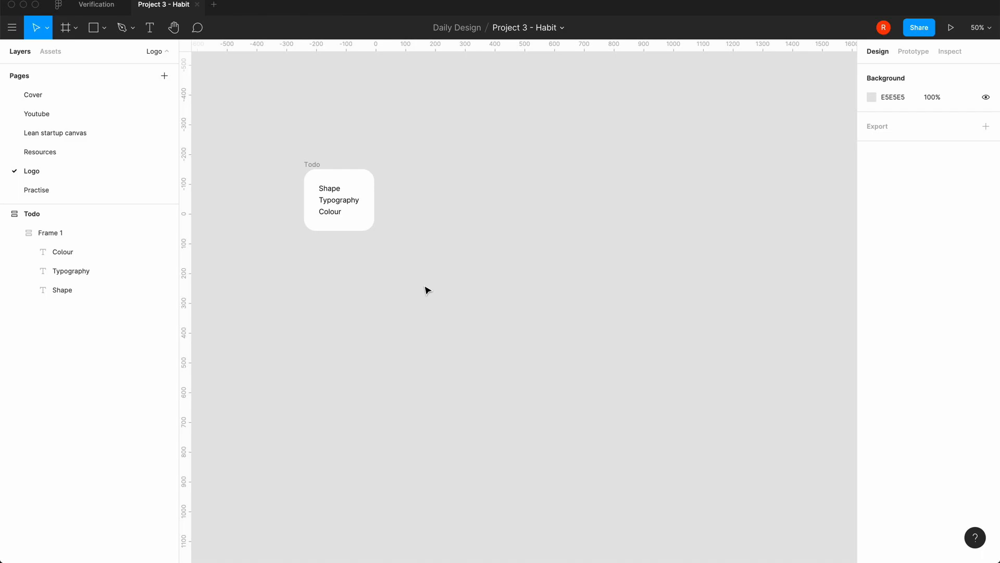
Step: Place a 100 × 100 circle on the empty canvas above and to the right of the Todo card
scroll(427, 290, "up", 5)
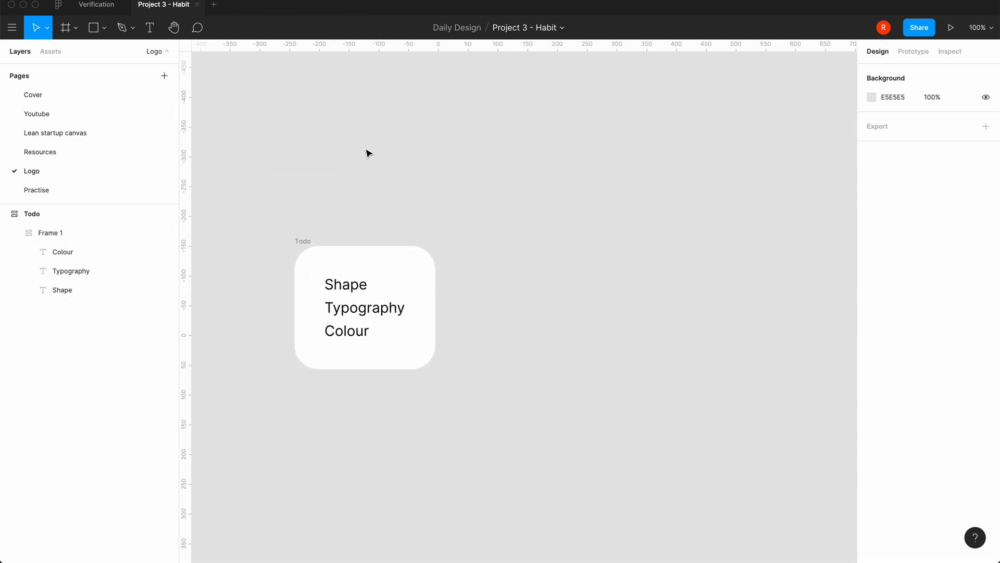
left_click(104, 27)
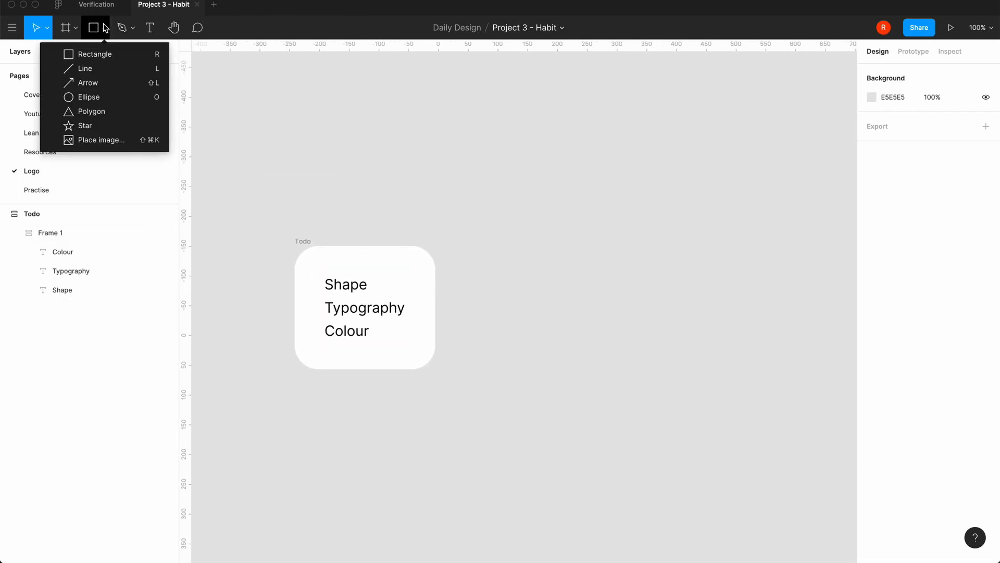
left_click(92, 102)
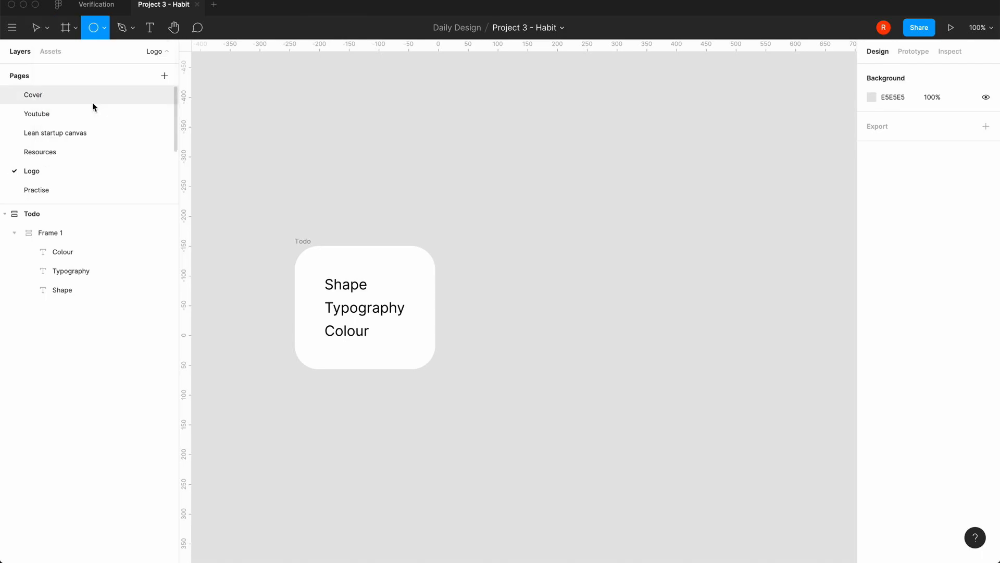
left_click(517, 220)
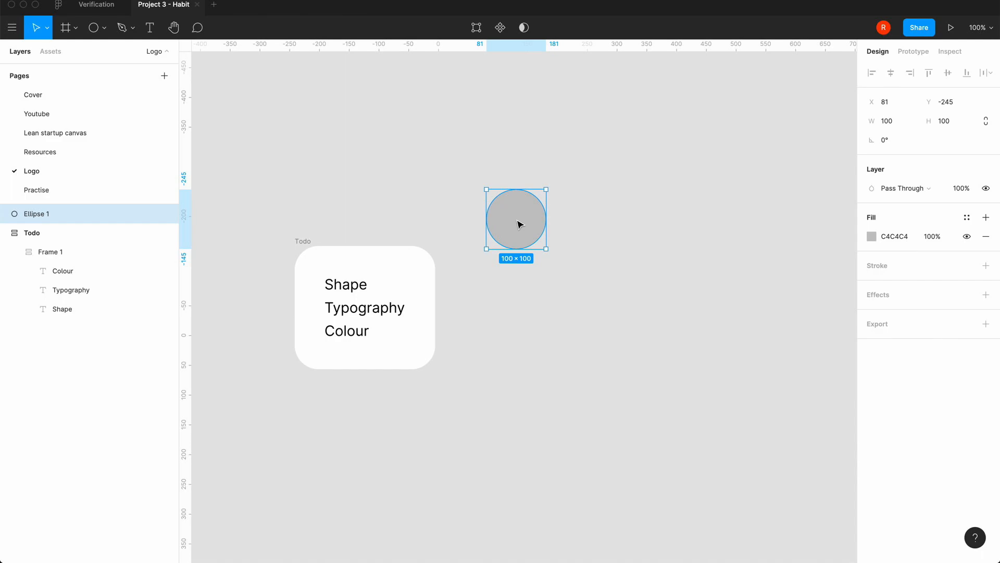
left_click(581, 226)
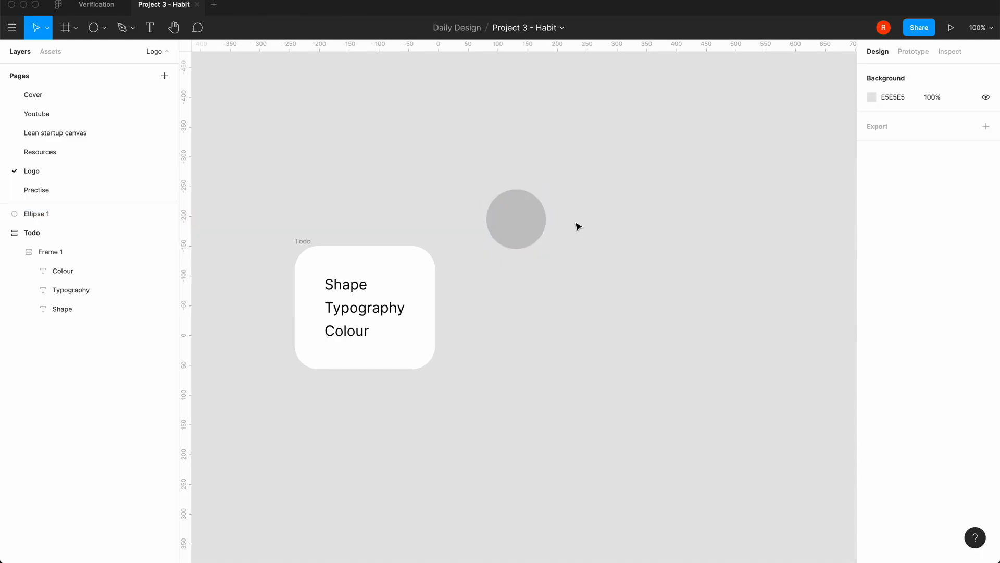
Step: Reposition the circle to about X 80, Y -265, clear of the Todo card
left_click(534, 221)
left_click(530, 286)
left_click_drag(524, 226, 524, 252)
left_click(502, 326)
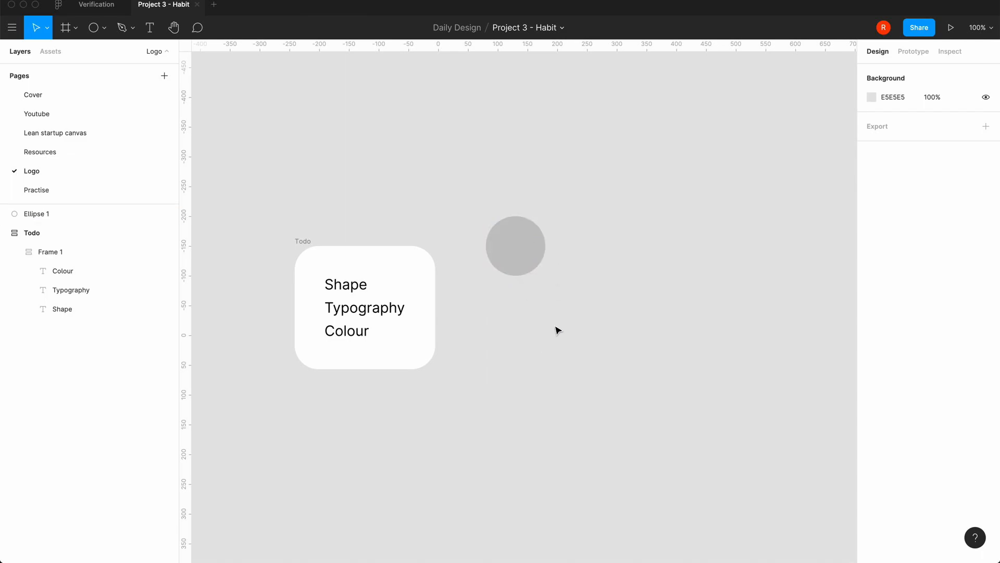
scroll(558, 330, "down", 2)
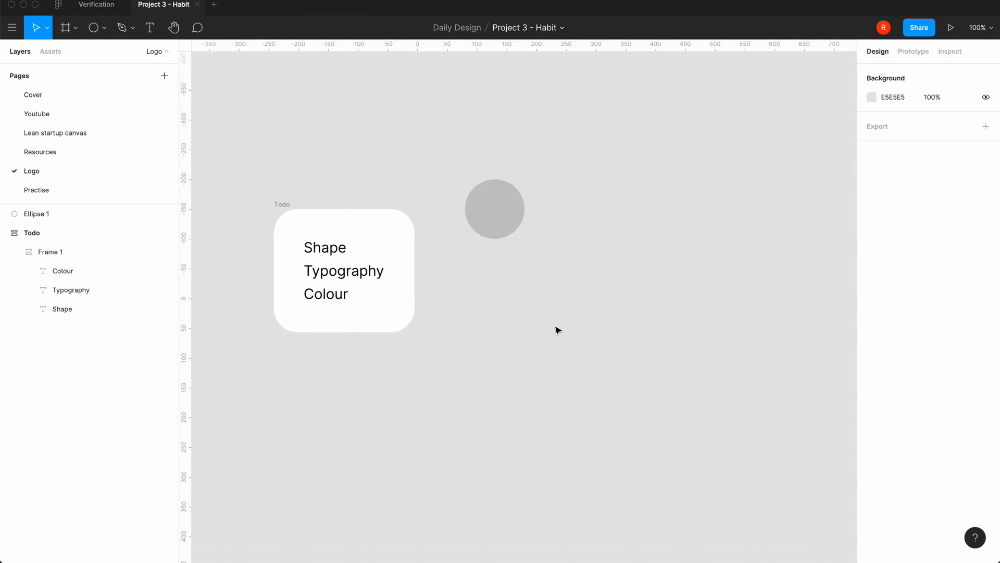
left_click_drag(520, 226, 520, 186)
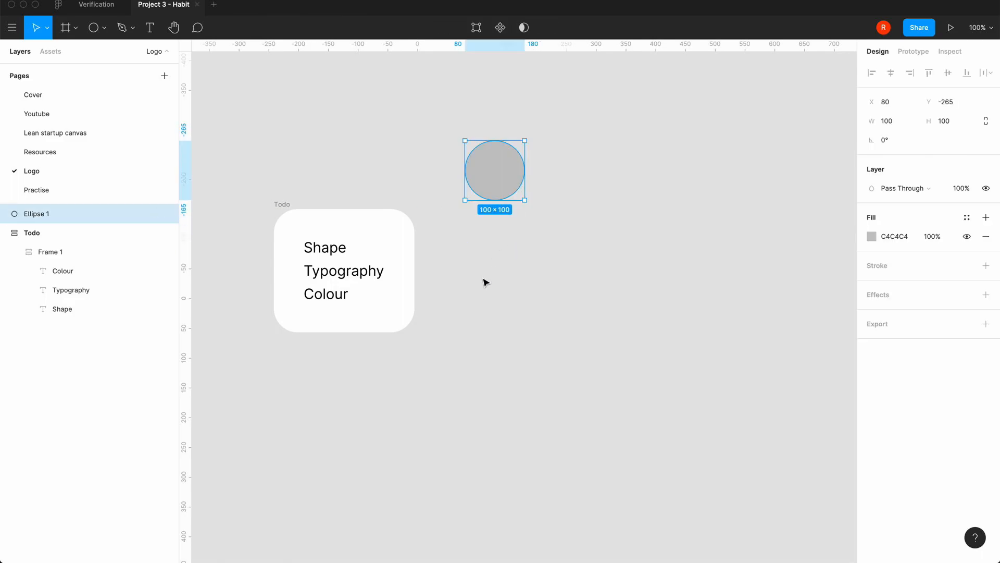
left_click(484, 282)
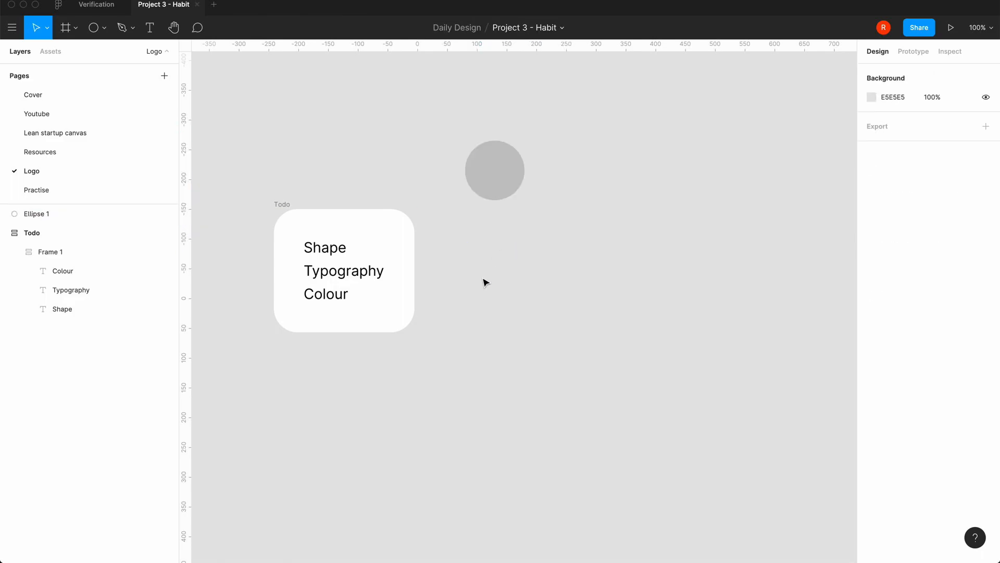
Step: Add a text layer reading "HabitBud" on the canvas below the circle
left_click(149, 27)
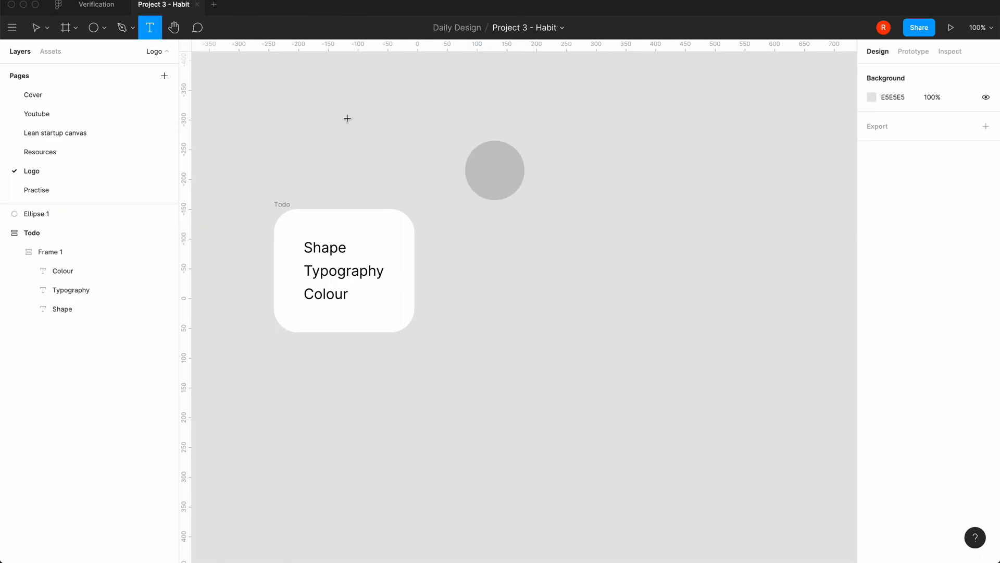
left_click(461, 270)
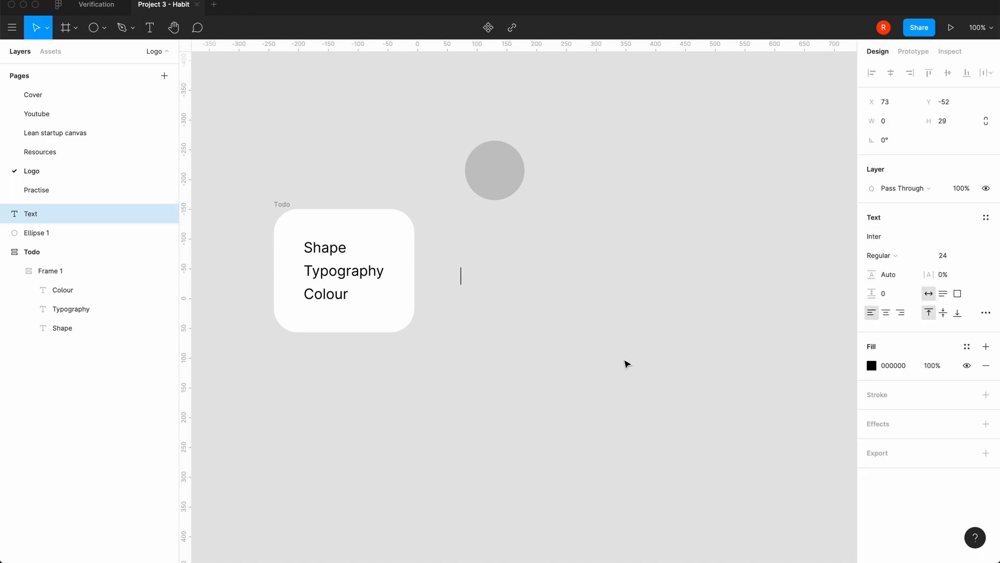
type("HabitBud")
key("Escape")
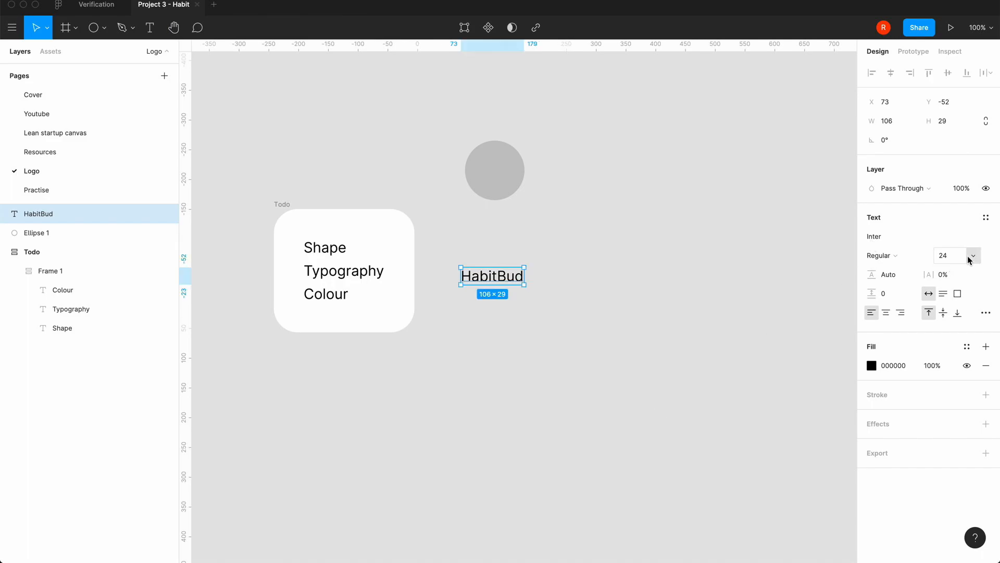
Step: Set the HabitBud text to size 64 with the Semi Bold weight
left_click(974, 257)
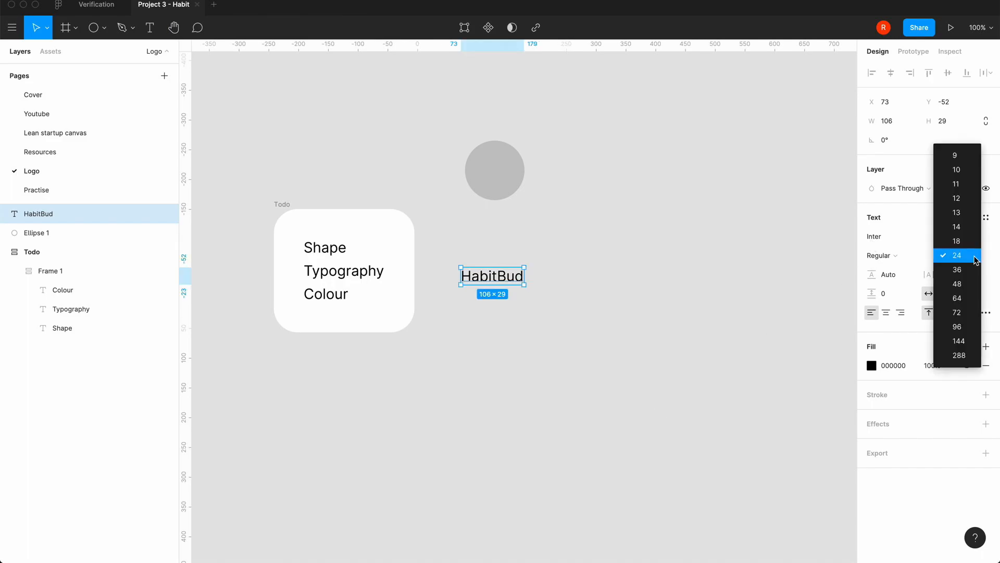
left_click(973, 297)
left_click(894, 256)
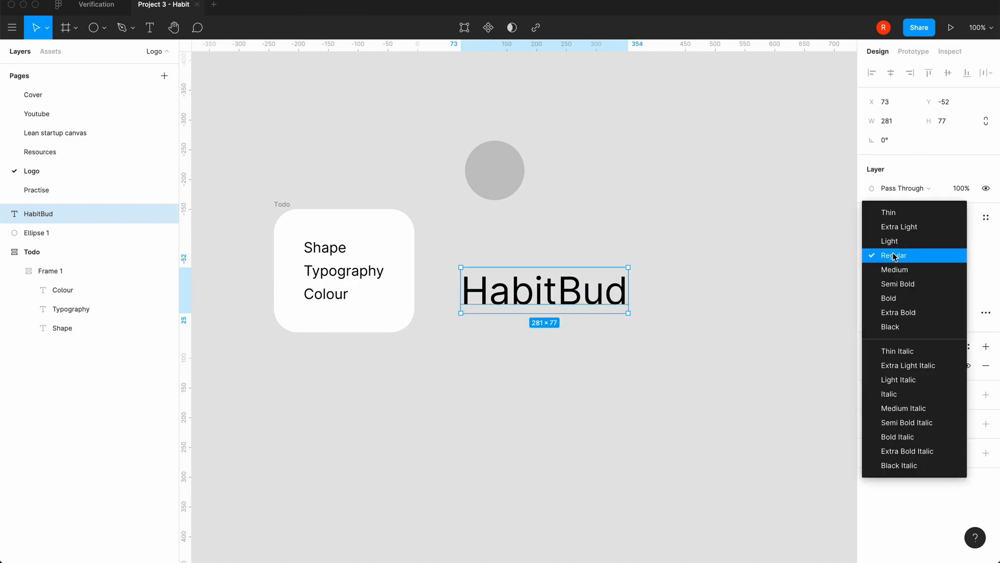
left_click(896, 283)
Step: Move the HabitBud text up beneath the circle to X 80, Y -114, flush with the circle's left edge
left_click(676, 346)
left_click_drag(612, 292, 615, 259)
left_click(584, 321)
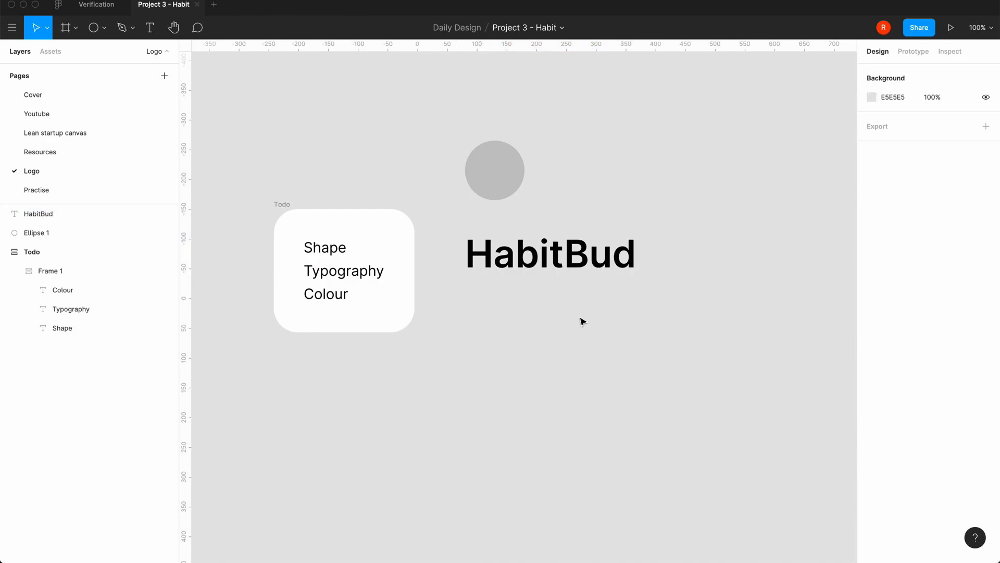
scroll(582, 321, "right", 2)
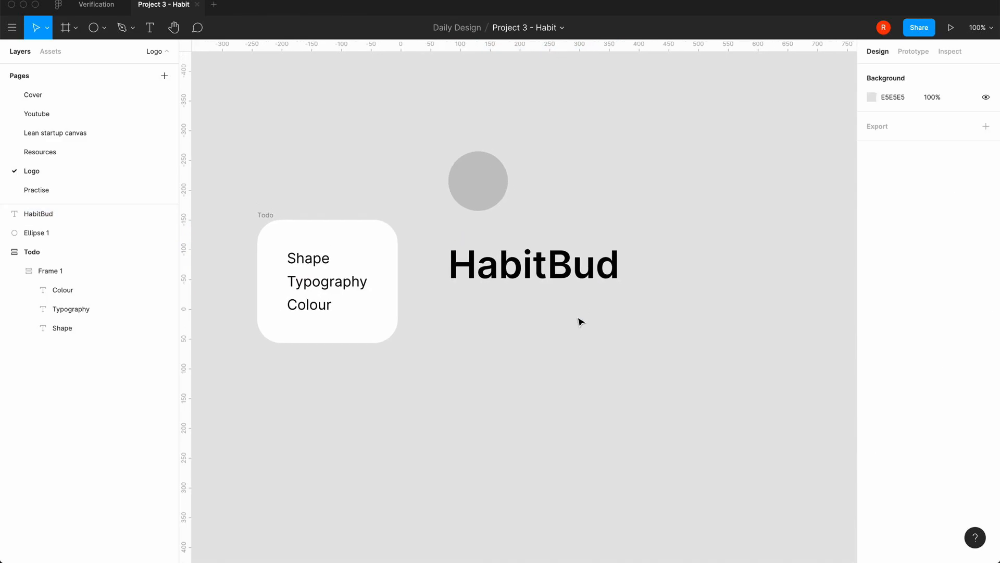
left_click(573, 272)
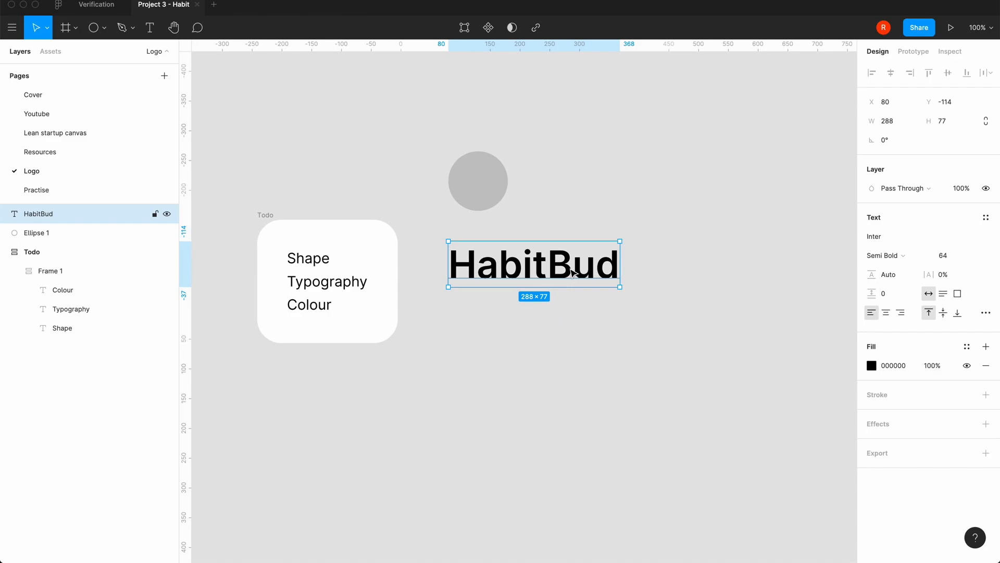
left_click(544, 317)
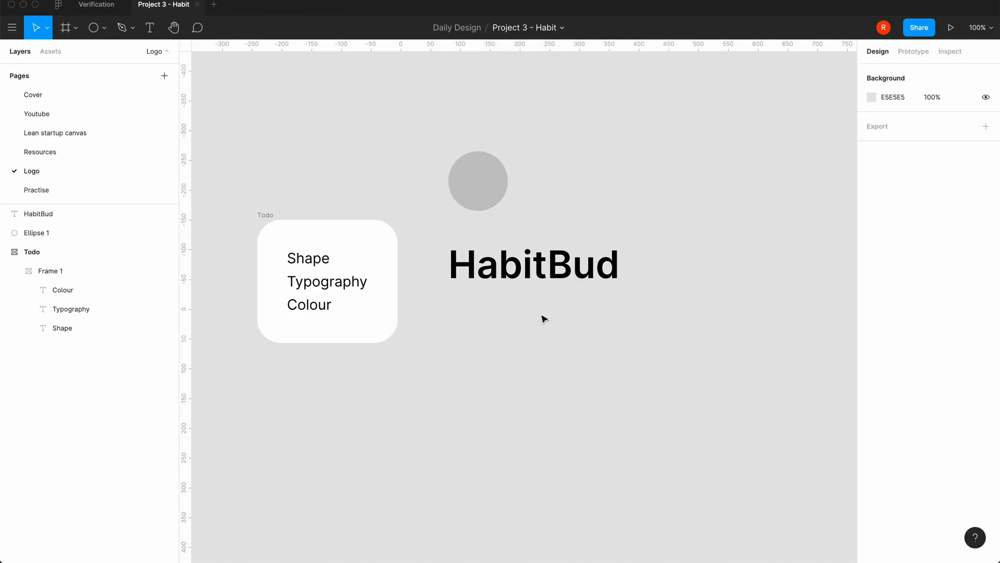
Step: Duplicate the HabitBud text and place the copy directly below the original at X 80, Y -31
left_click(553, 281)
left_click(523, 330)
left_click(542, 278)
key("super+v")
left_click_drag(544, 269, 539, 319)
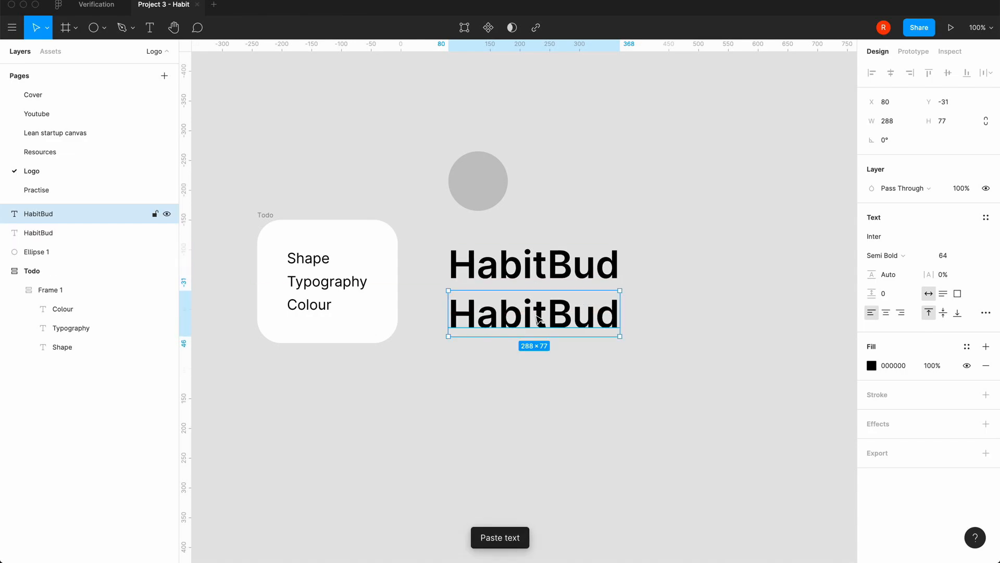
Step: Change the font of the lower HabitBud text to Shrikhand
left_click(889, 237)
type("Shr")
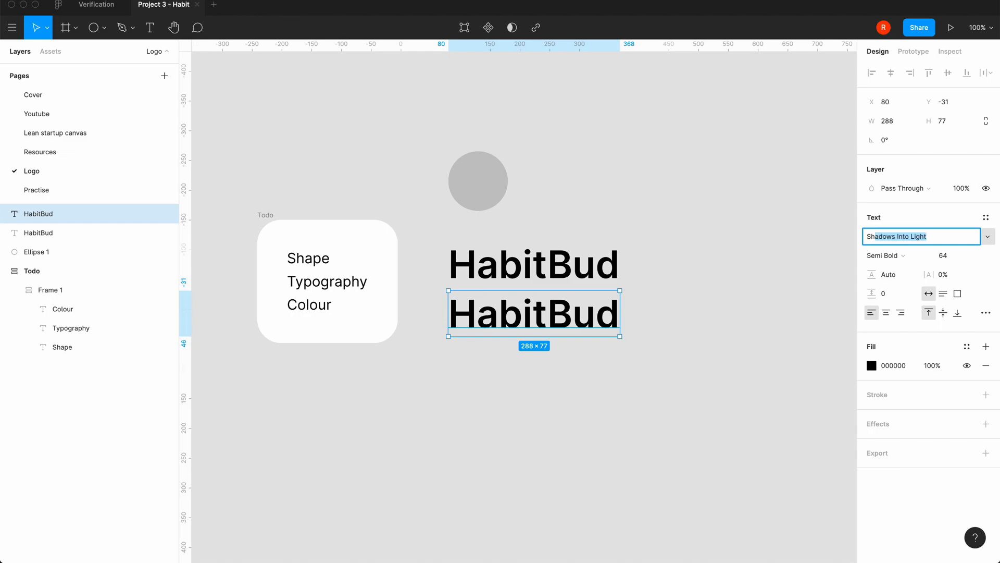
type("ikhand")
key("Return")
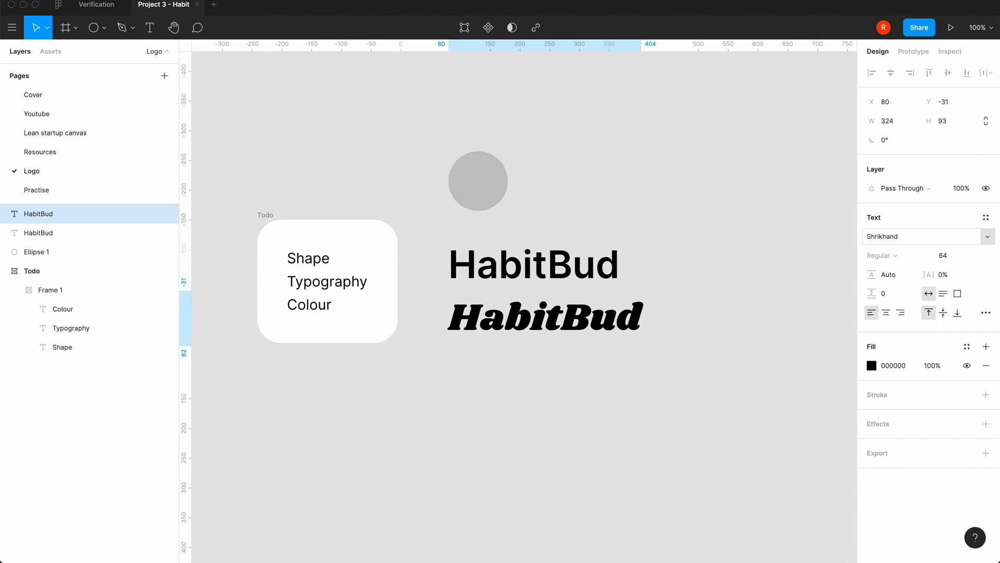
left_click(663, 366)
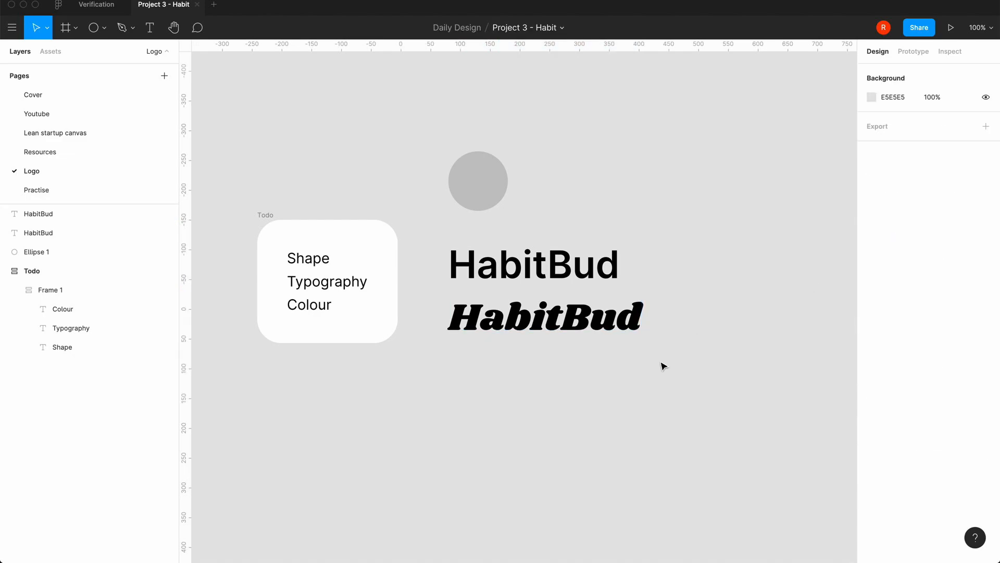
key("plus")
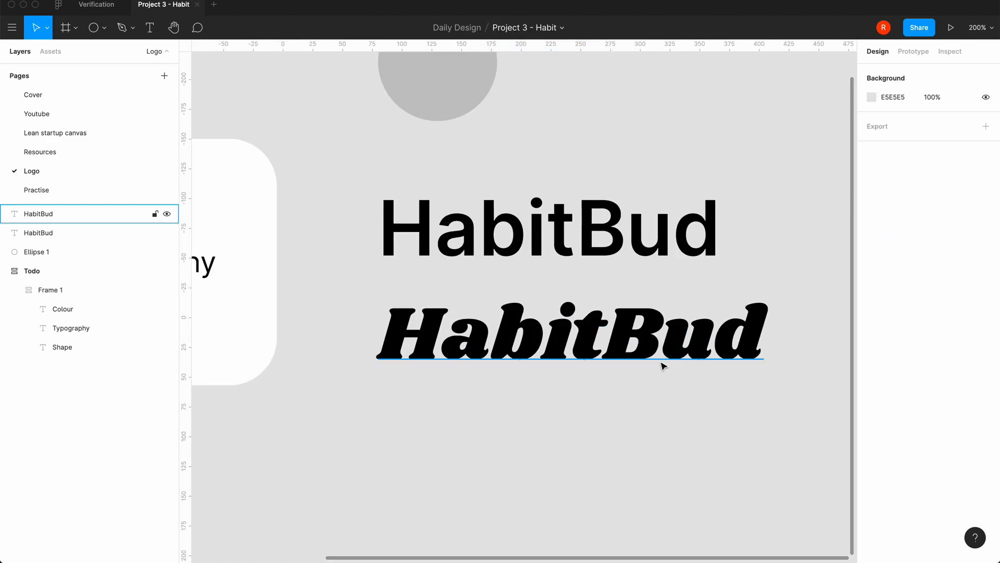
scroll(662, 366, "right", 2)
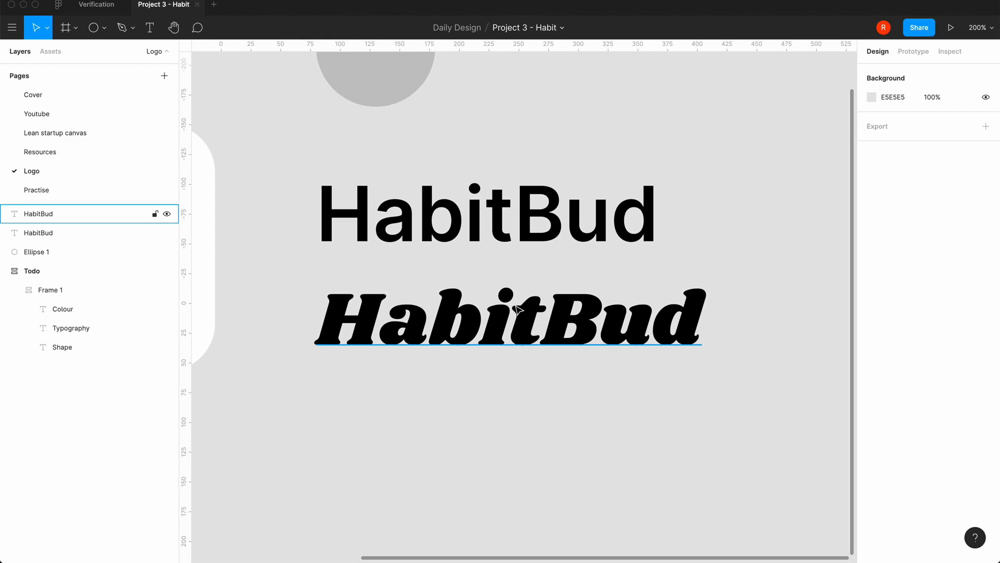
left_click(503, 331)
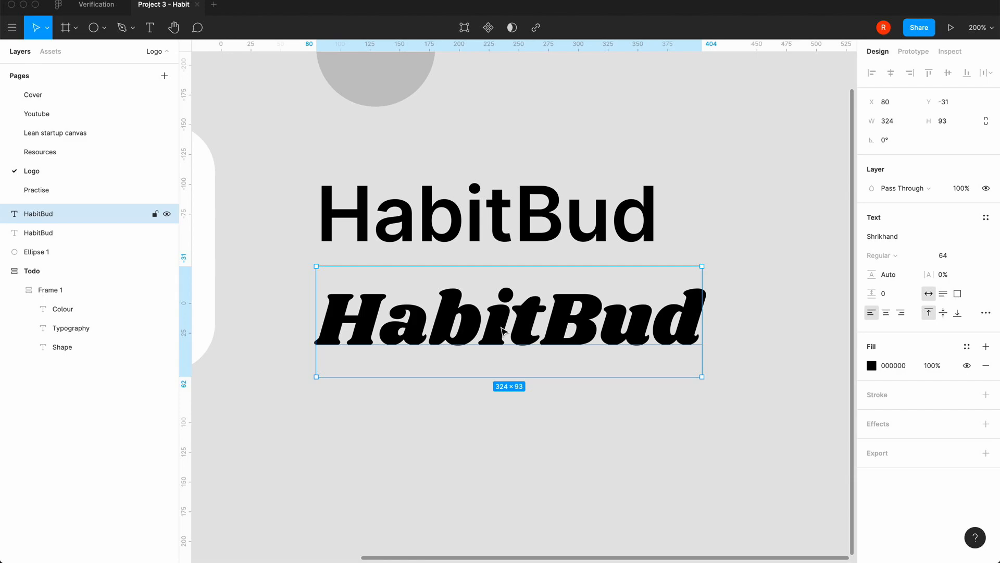
left_click(454, 430)
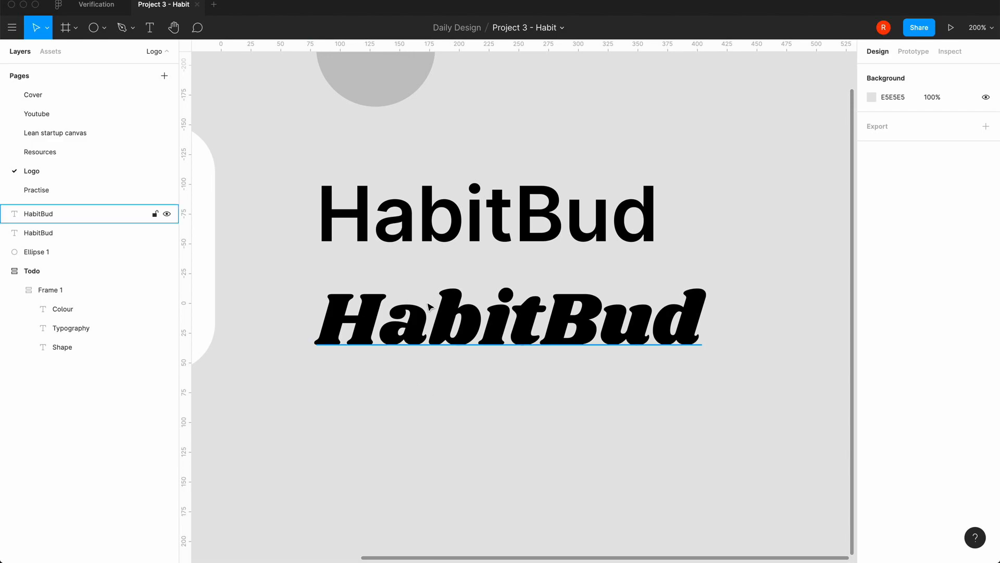
scroll(427, 176, "up", 3)
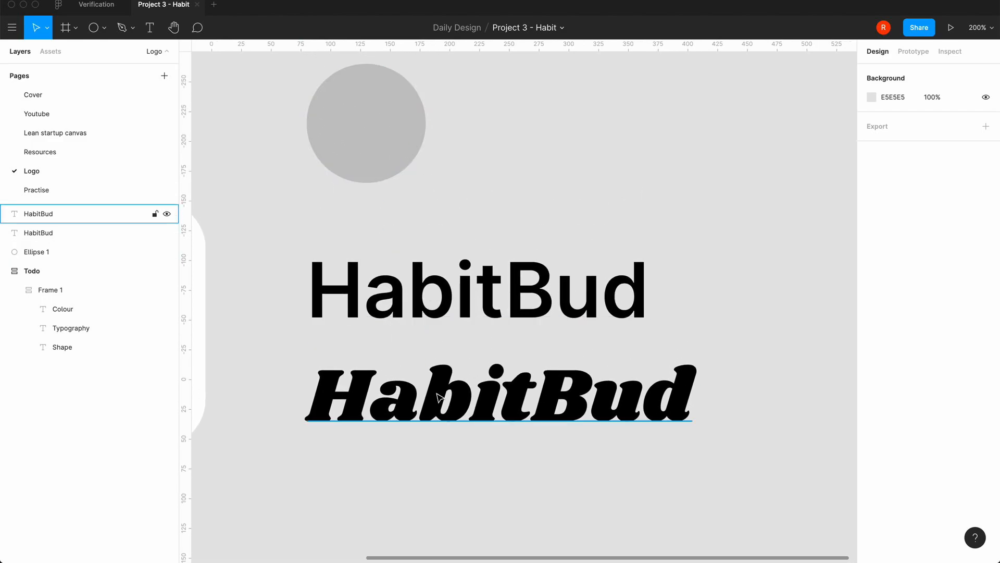
Step: Draw an open three-point checkmark about 55 × 38.5 with the Pen tool below the Shrikhand wordmark
scroll(439, 398, "down", 3)
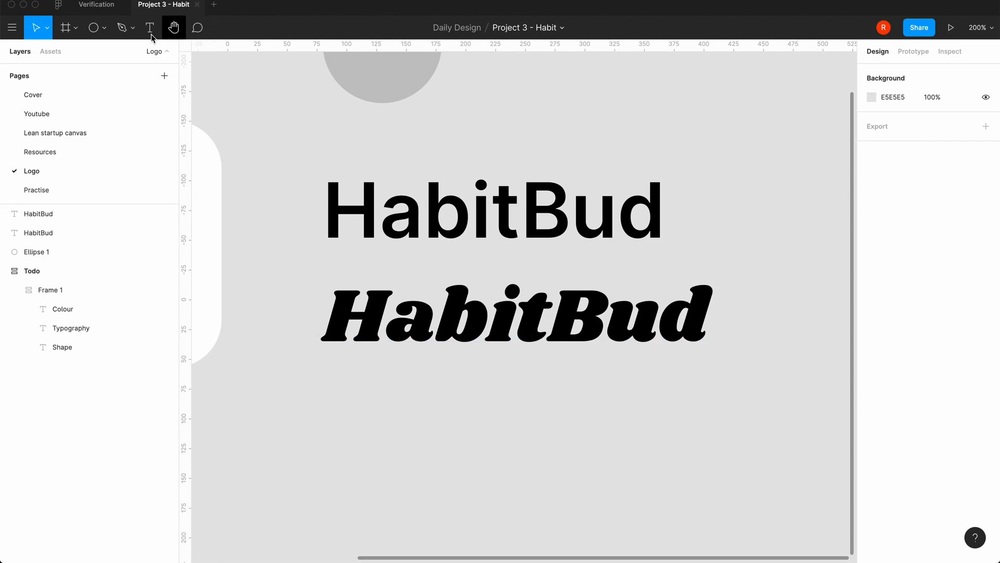
left_click(133, 28)
left_click(108, 50)
left_click(426, 415)
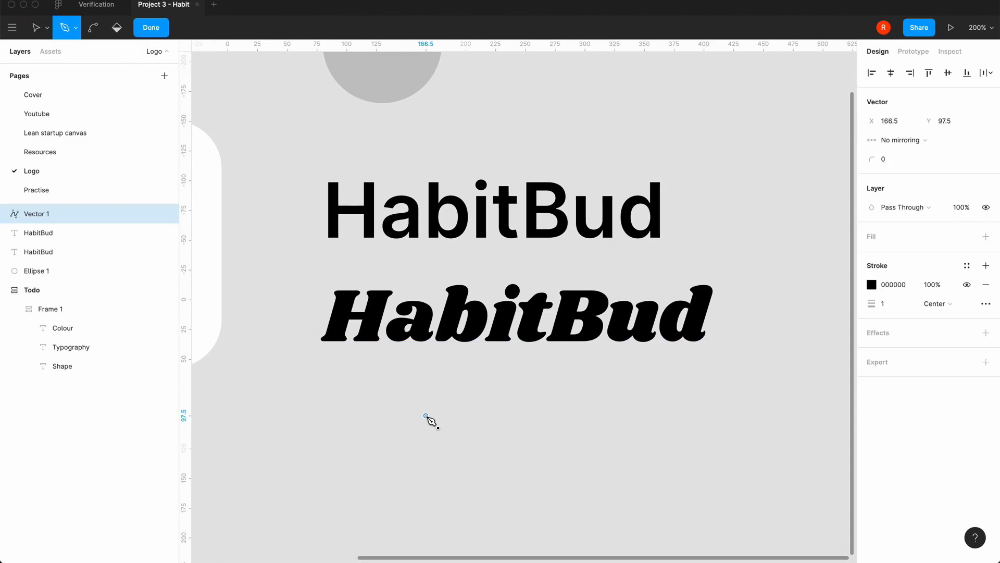
left_click(446, 435)
left_click(491, 389)
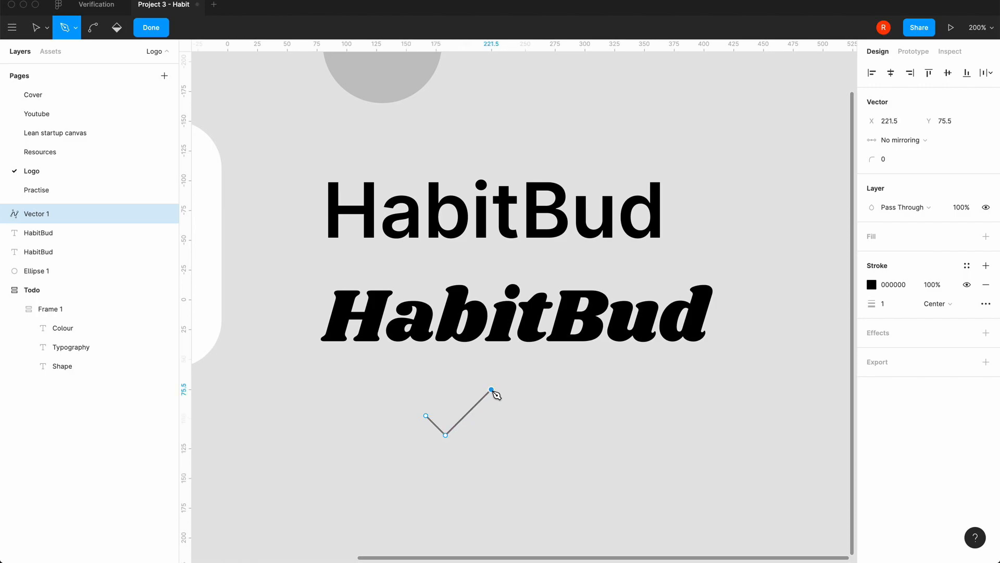
Step: Set the checkmark's stroke thickness to 16
left_click(900, 303)
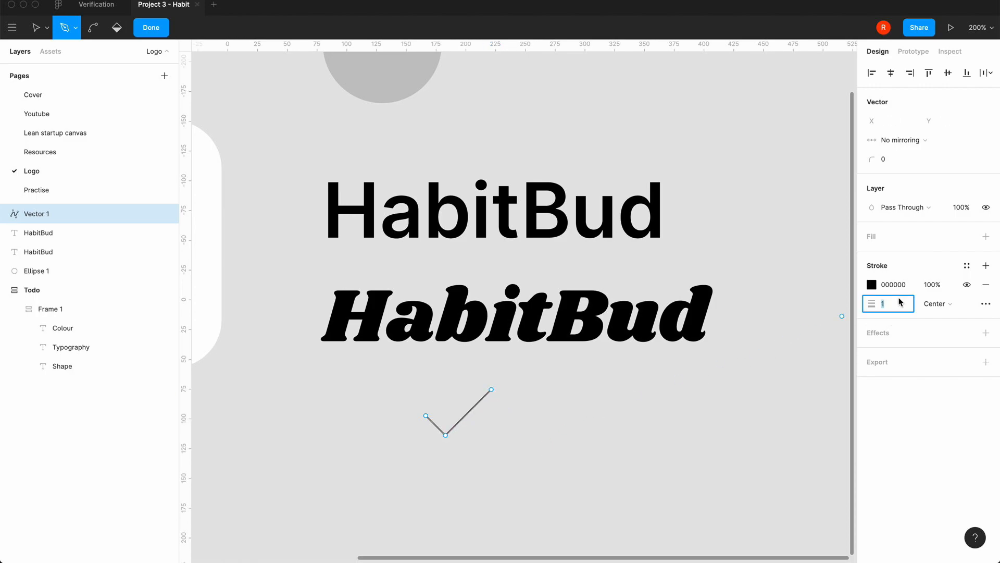
type("16")
key("Return")
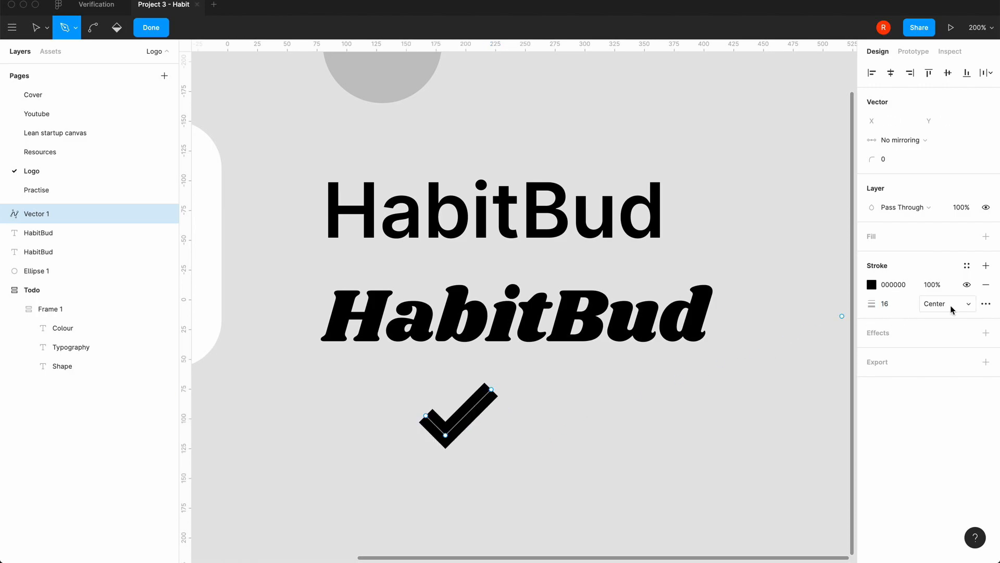
Step: Give the checkmark's stroke a round join and round caps, and finish editing the vector
left_click(984, 304)
left_click(833, 353)
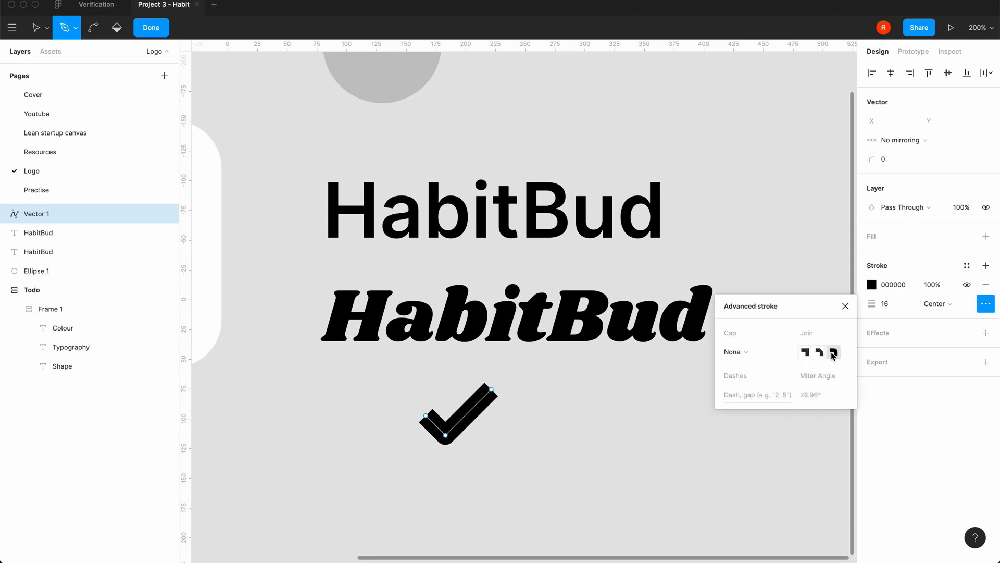
left_click(734, 352)
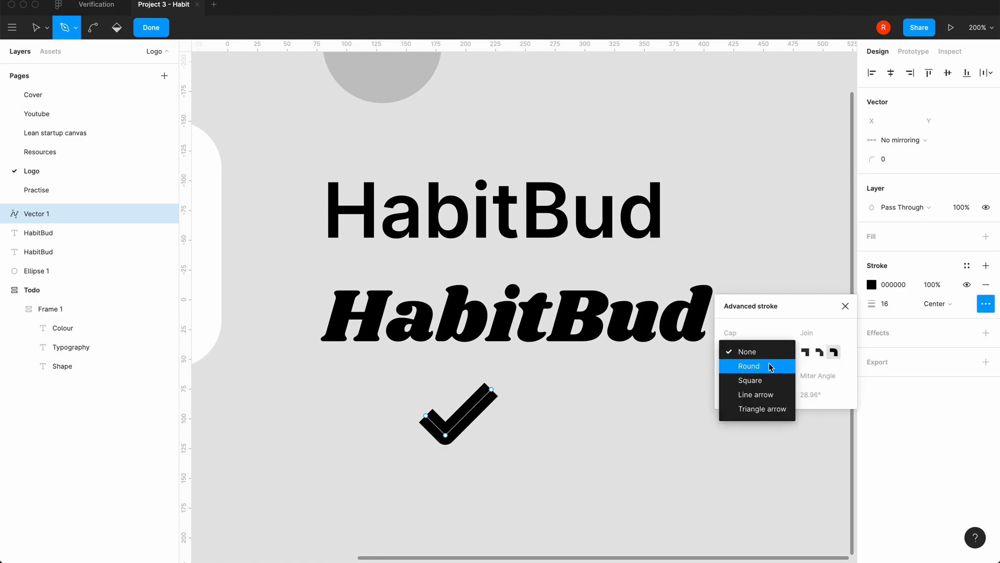
left_click(771, 365)
left_click(845, 306)
left_click(498, 416)
key("Escape")
key("Escape")
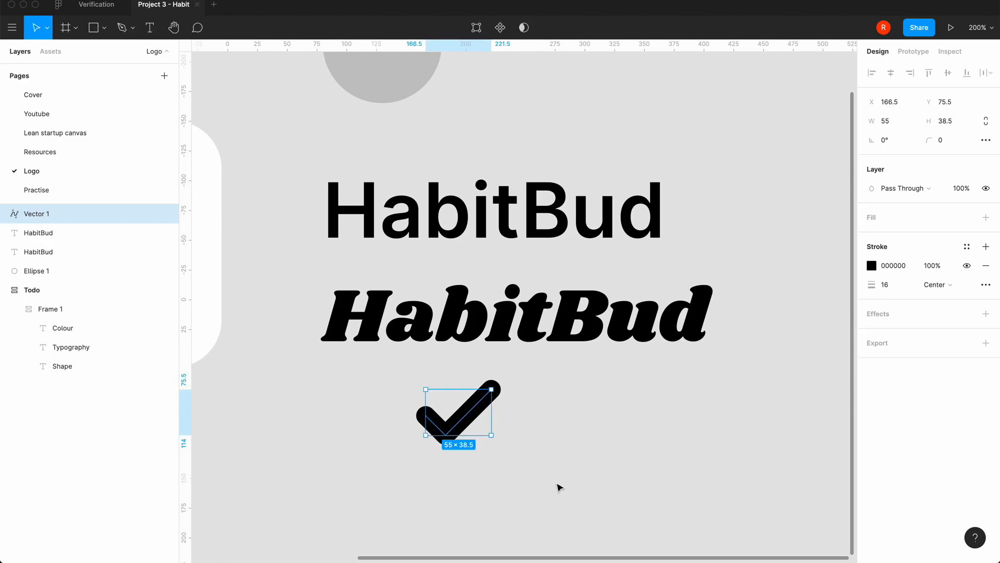
Step: Move the checkmark to X 190, Y 80 and cut and paste it directly above the circle in the layer order
left_click(559, 461)
left_click_drag(474, 411, 501, 416)
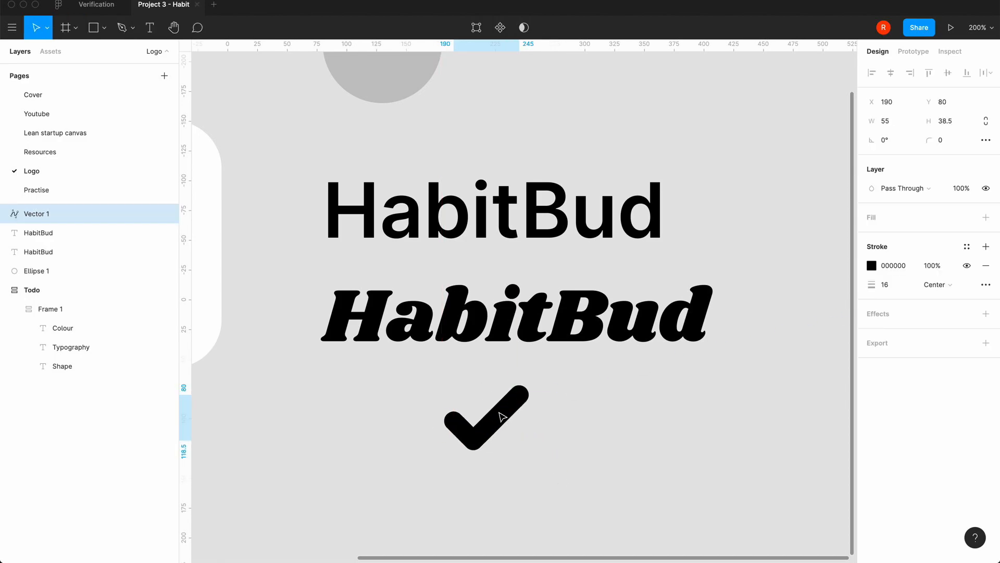
scroll(502, 416, "up", 3)
scroll(501, 417, "down", 4)
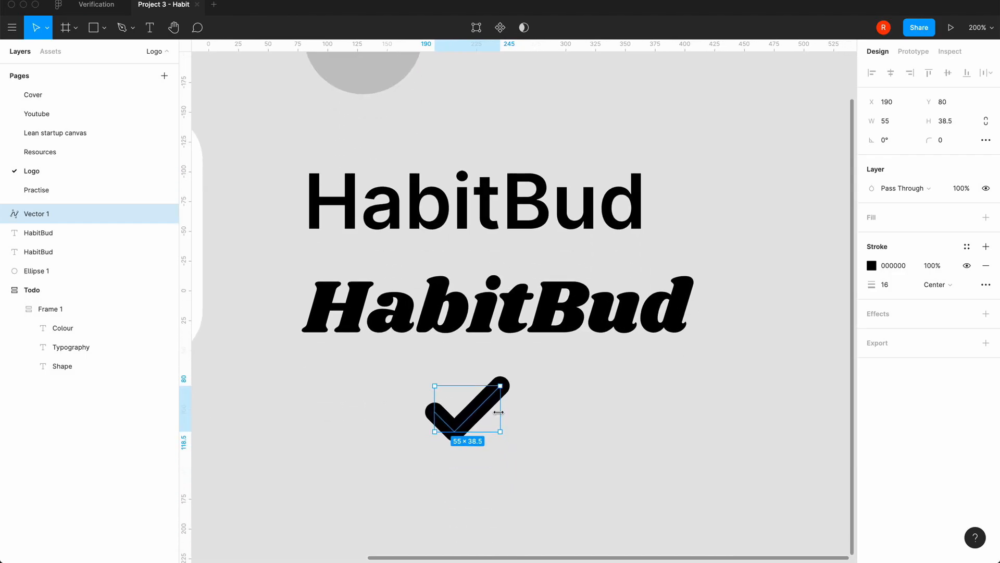
key("Delete")
scroll(501, 417, "up", 3)
left_click(366, 194)
scroll(365, 193, "down", 1)
key("ctrl+v")
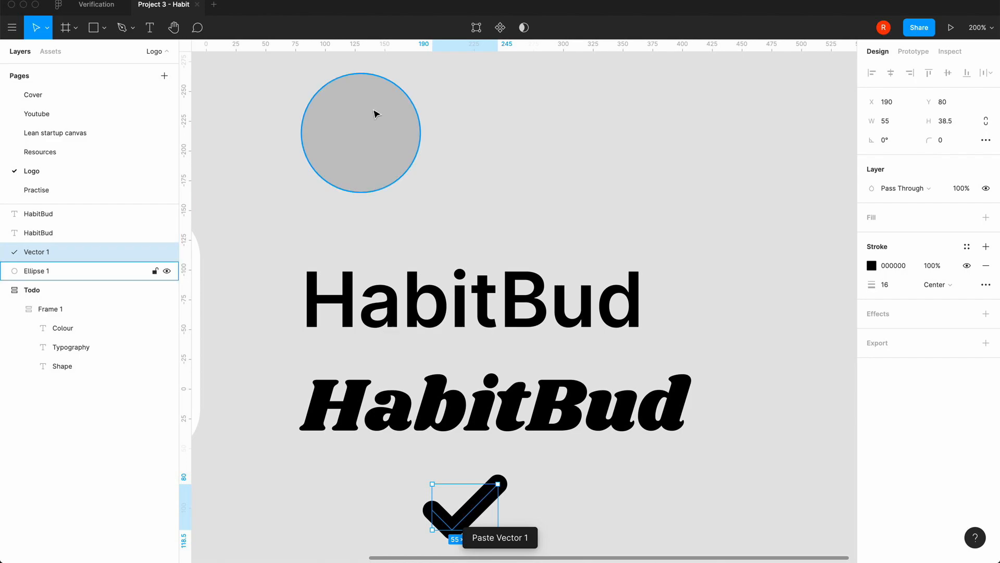
Step: Group the checkmark with the circle and align both shapes on their horizontal and vertical centers
left_click(375, 113, "shift")
key("ctrl+g")
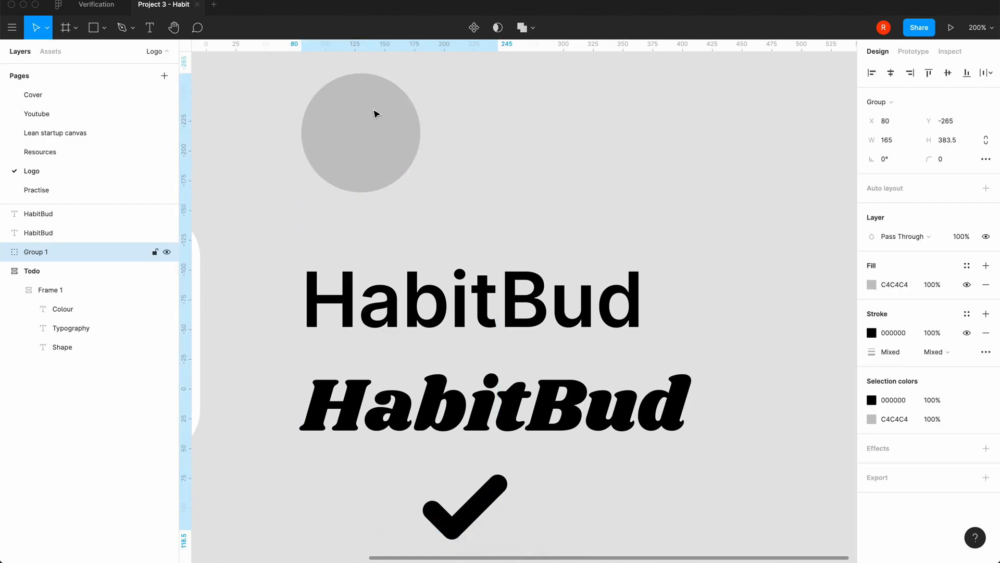
left_click(5, 252)
left_click(46, 270)
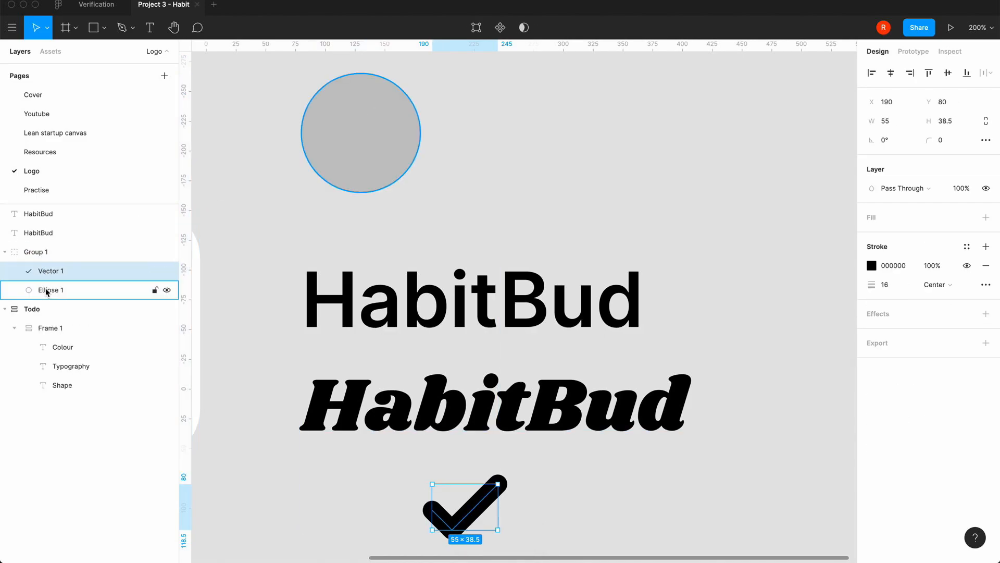
left_click(46, 291, "shift")
left_click(890, 73)
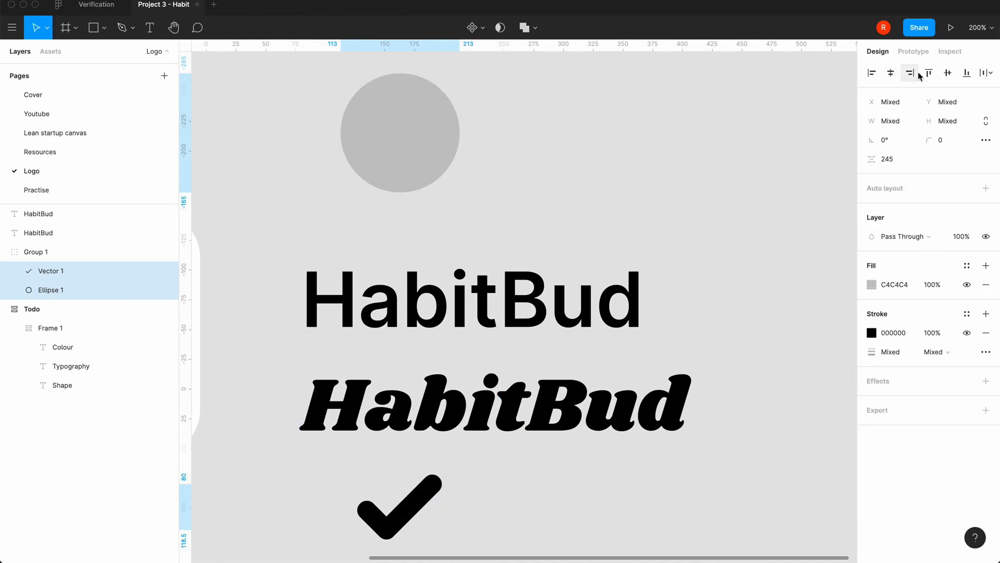
left_click(948, 73)
Step: Move the combined circle and checkmark to just above the upper HabitBud wordmark, near its left end, and deselect it
left_click_drag(381, 267, 342, 151)
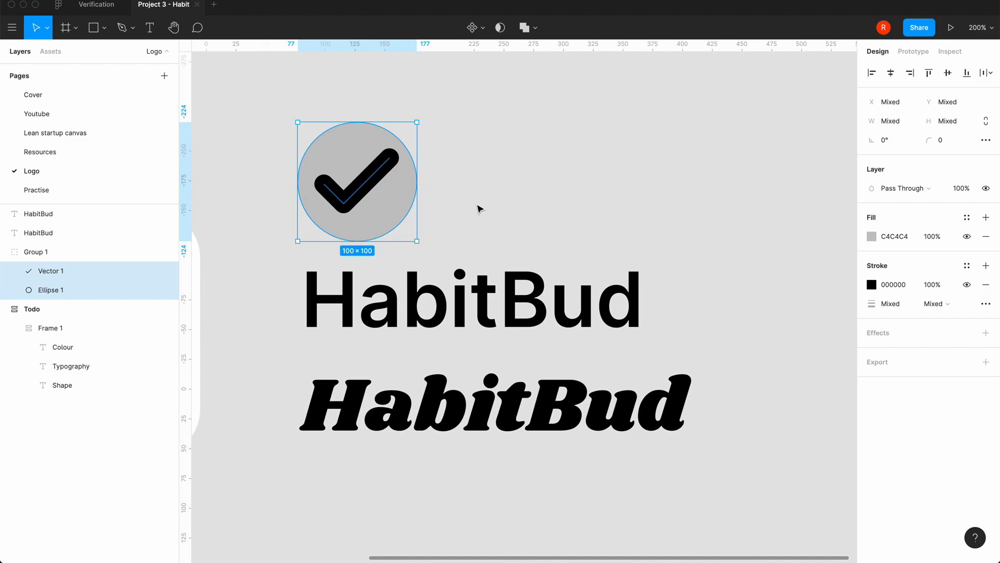
key("shift+0")
left_click_drag(453, 256, 448, 247)
left_click(487, 252)
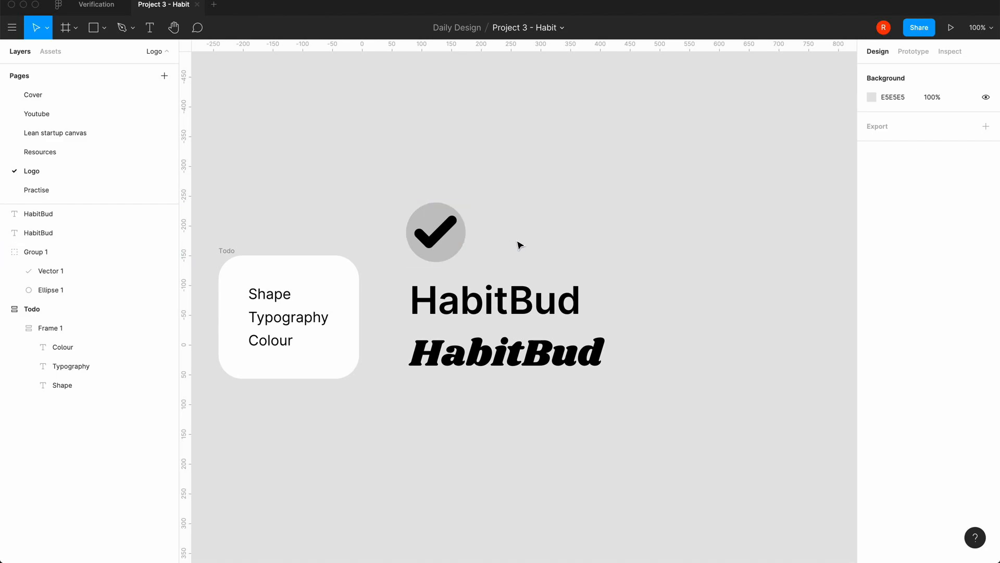
Step: Duplicate the circle-and-checkmark group and place the copy beside the original on its right
scroll(519, 245, "up", 5)
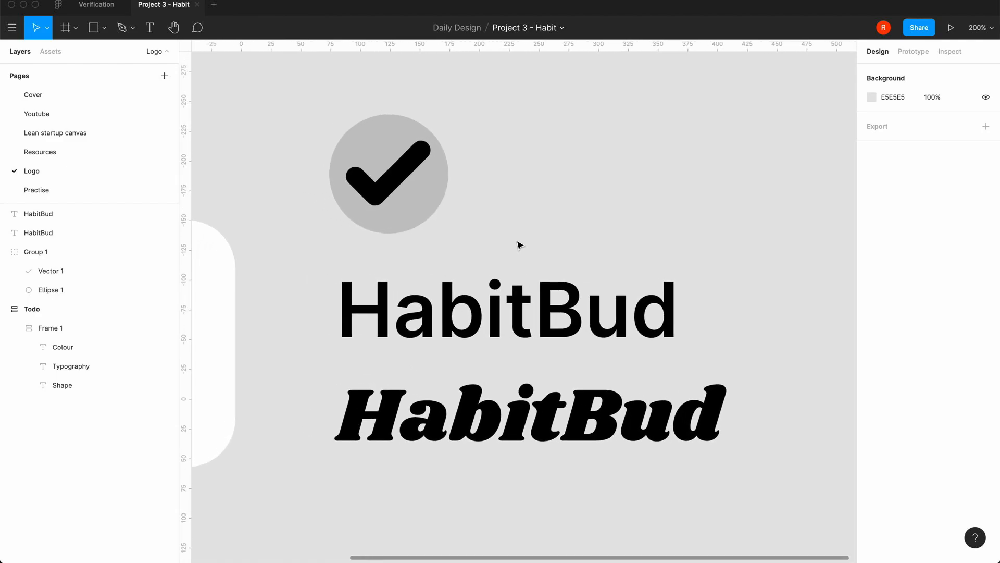
left_click(442, 196)
key("ctrl+c")
key("ctrl+v")
left_click_drag(442, 196, 571, 204)
Step: Delete the checkmark from the left circle, leaving only the plain circle in that group
left_click(409, 179)
double_click(409, 175)
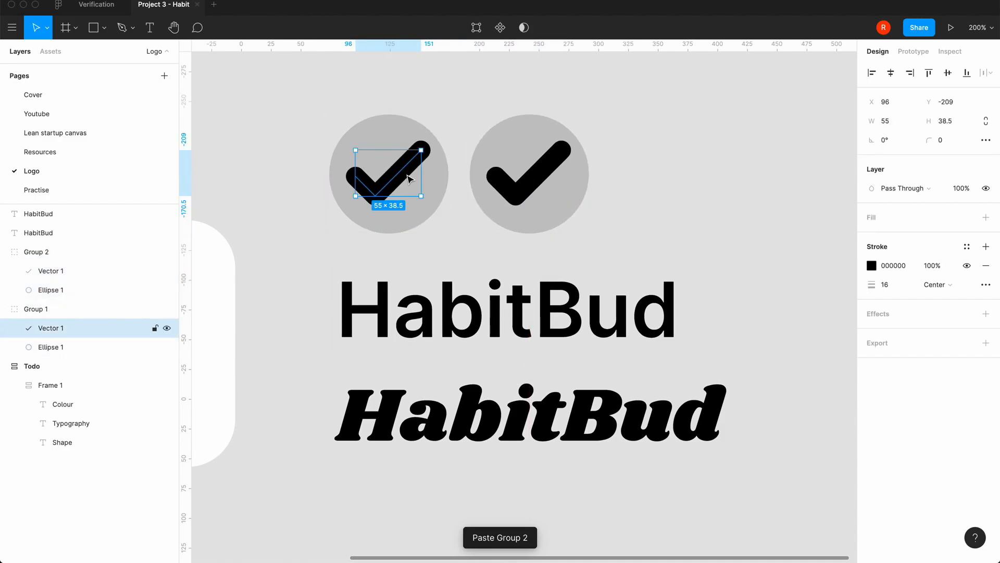
key("Delete")
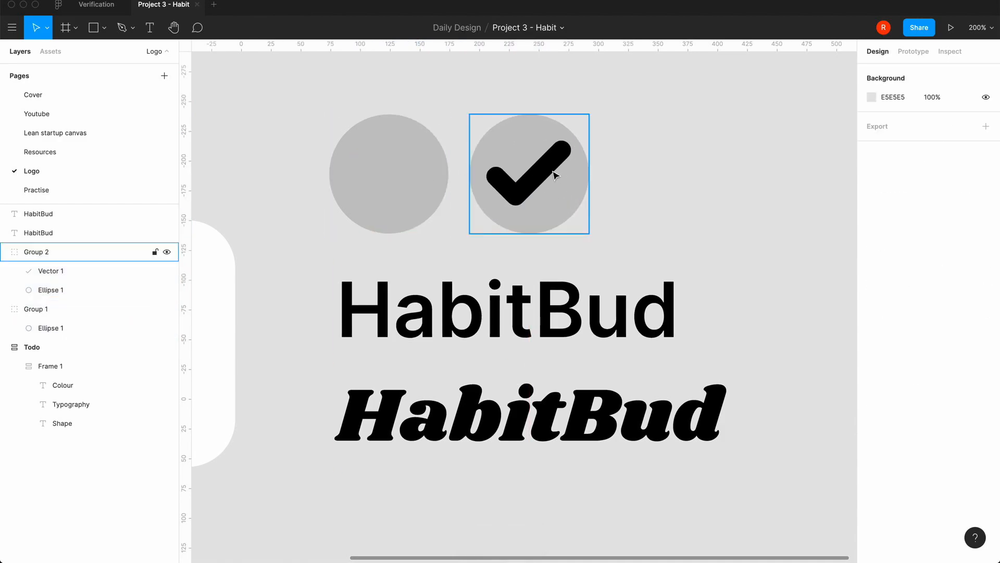
scroll(659, 201, "right", 1)
scroll(658, 201, "down", 1)
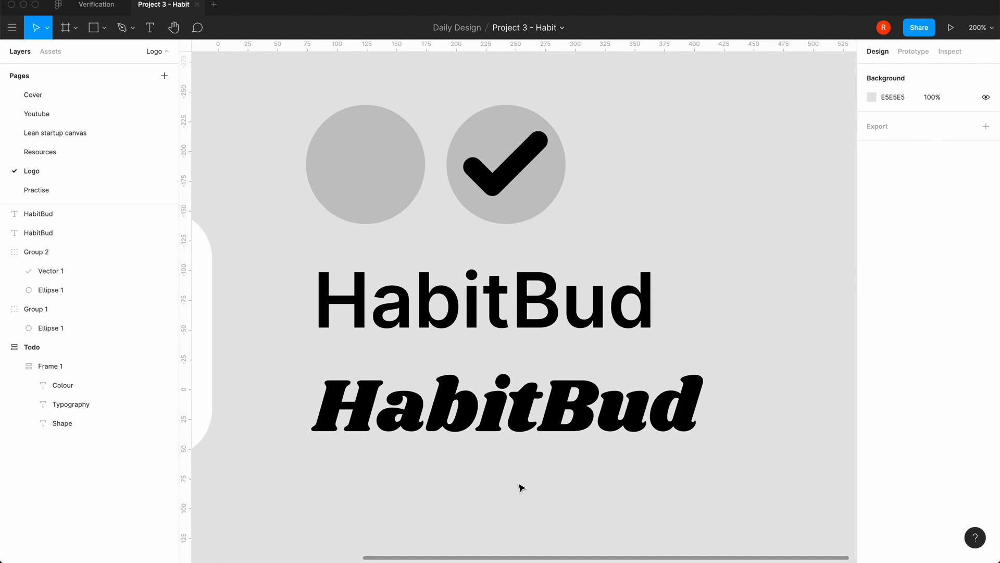
scroll(521, 486, "down", 2)
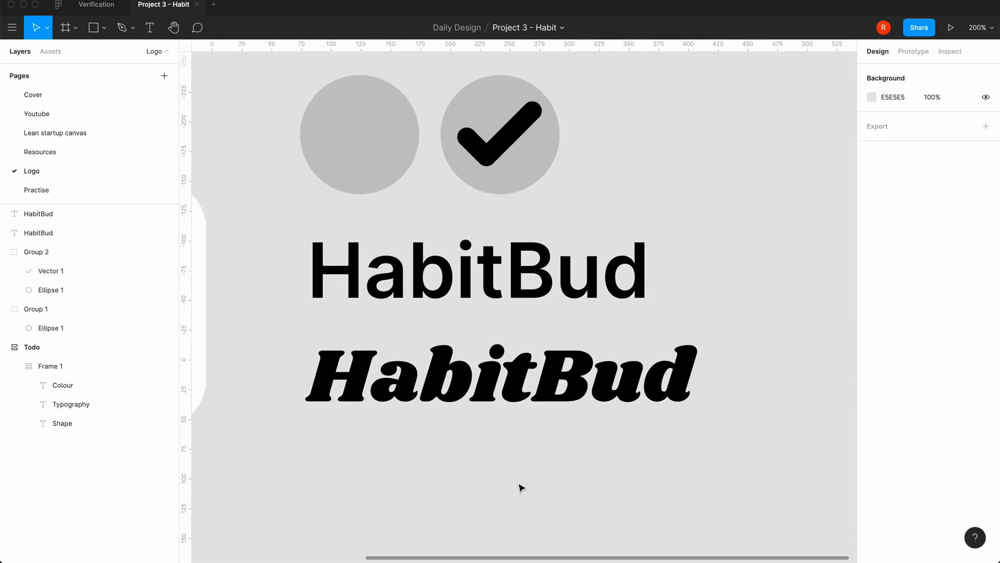
left_click(508, 394)
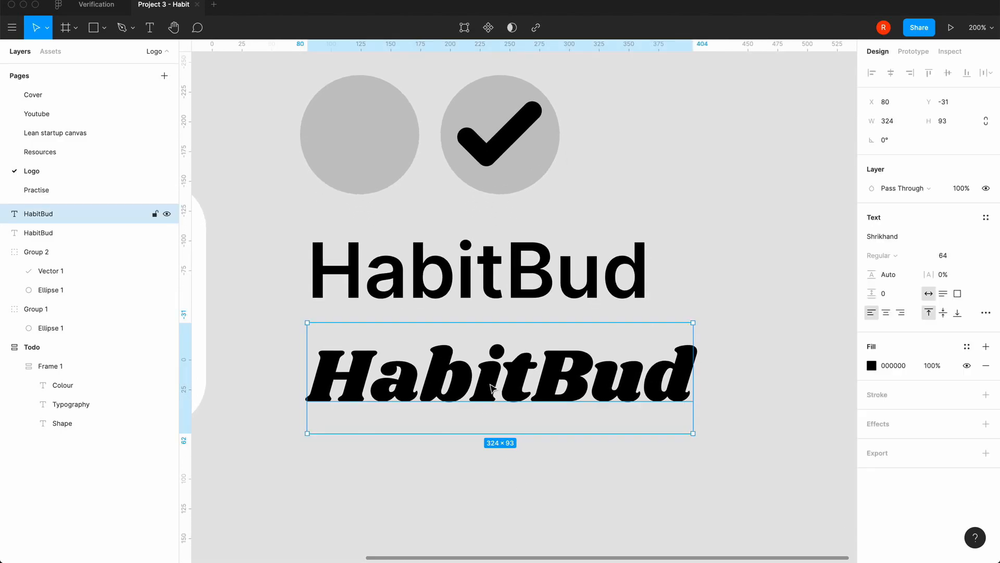
left_click(449, 469)
Step: Switch to Chrome and copy the Gujarati letter સ from the glyph table on the Shrikhand page of Google Fonts
mouse_move(391, 536)
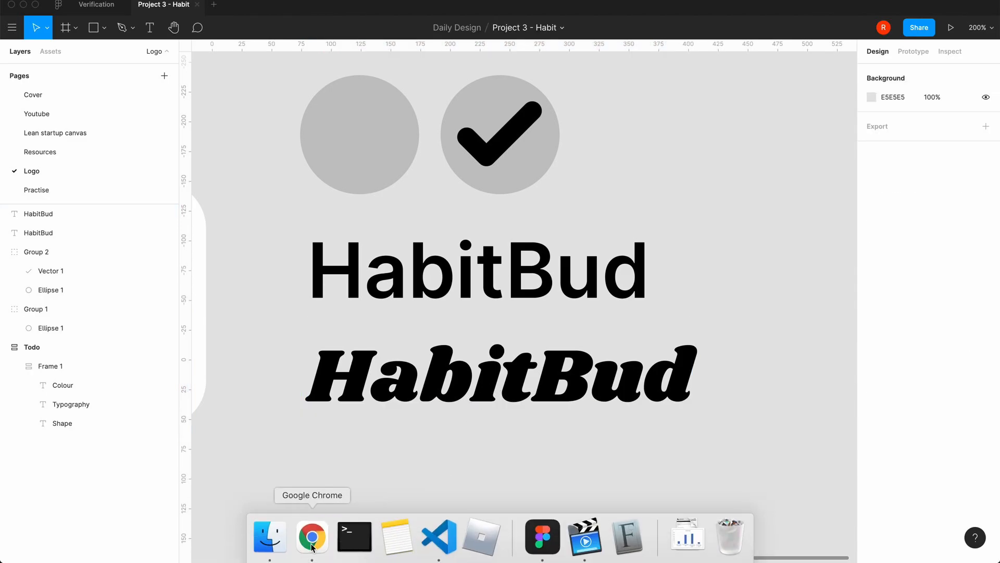
left_click(312, 537)
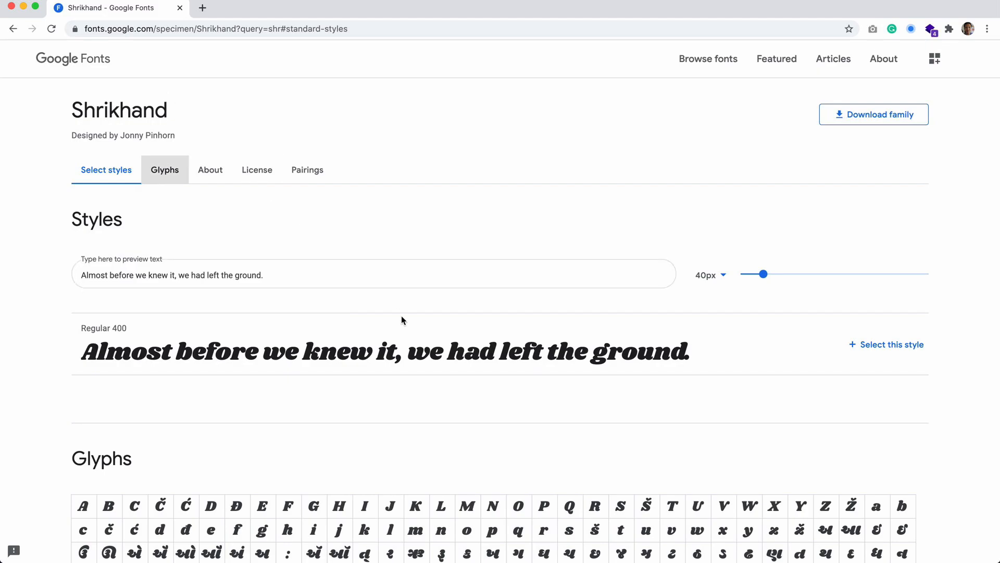
scroll(402, 317, "down", 3)
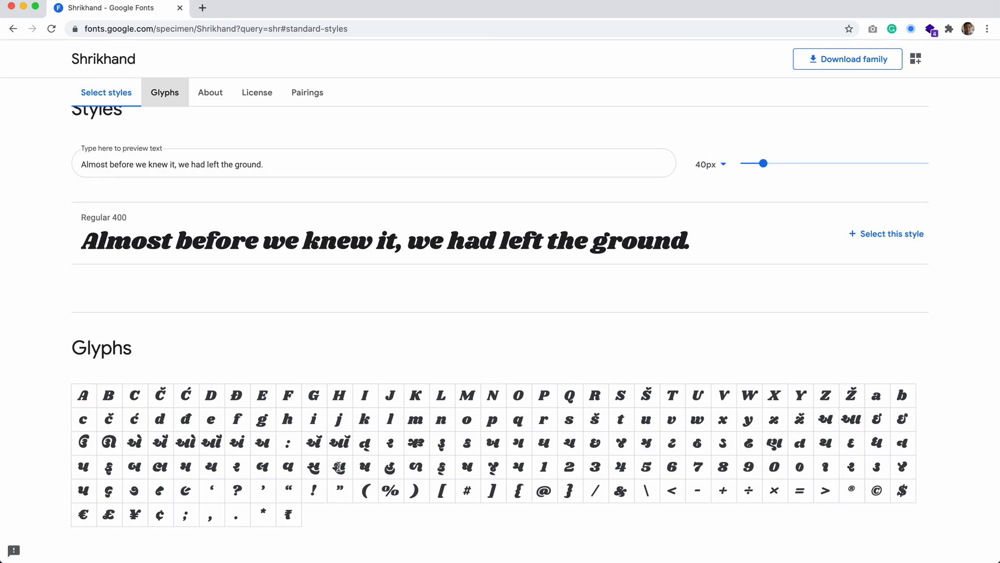
double_click(313, 467)
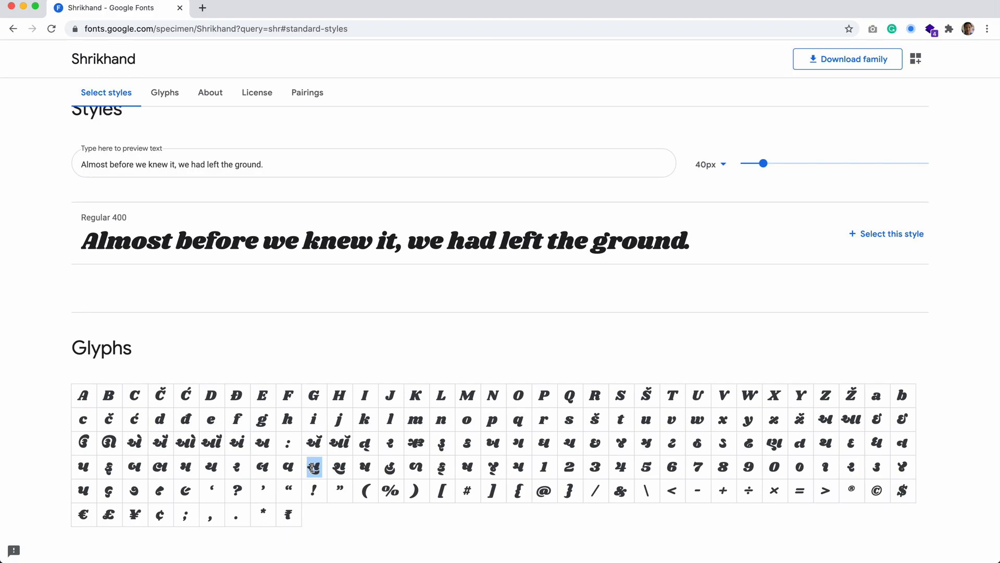
Step: Switch back to Figma, paste the સ glyph as text and place it over the left circle
mouse_move(354, 560)
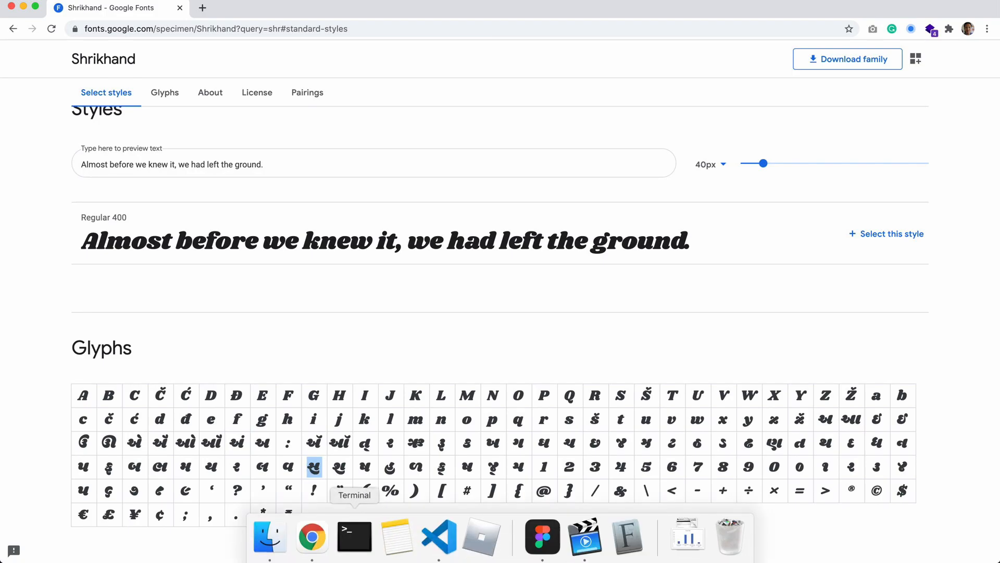
left_click(540, 537)
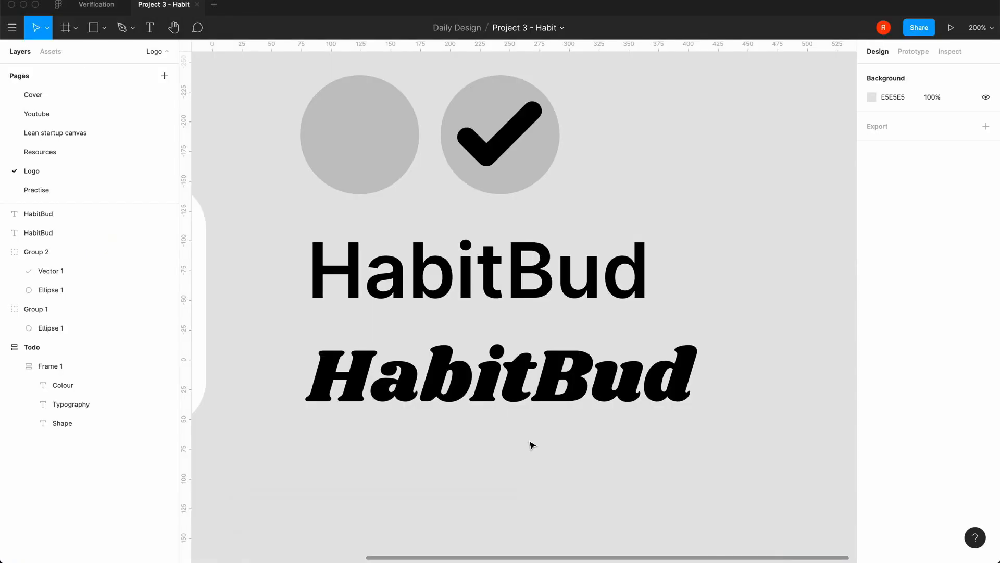
key("super+v")
left_click_drag(527, 298, 372, 137)
Step: Copy the સ letter from its text layer and search Google for it in a new Chrome tab
double_click(372, 137)
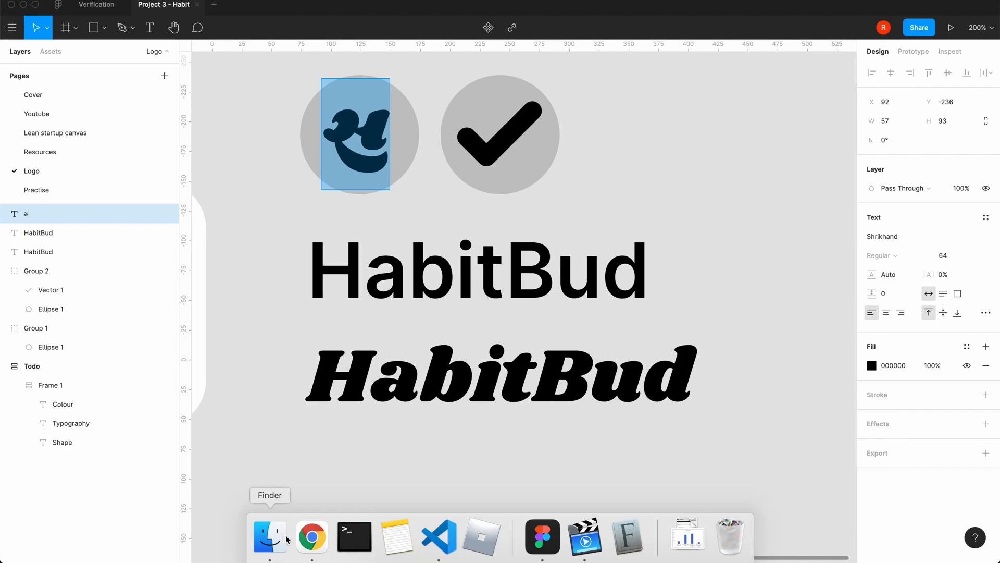
left_click(311, 538)
left_click(202, 8)
type("ચ")
key("Return")
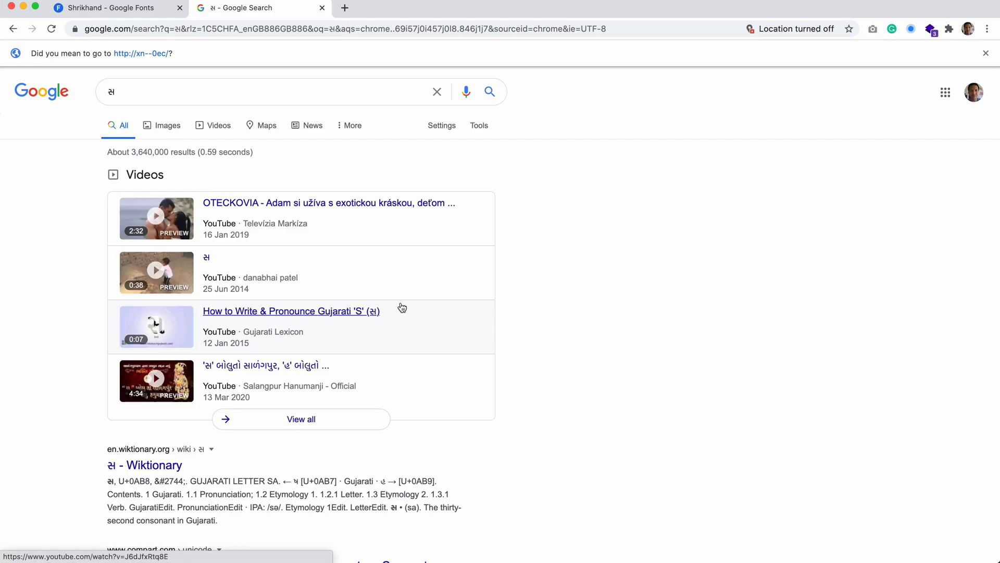
Step: Look through the search results for what the letter સ means and close the search tab
scroll(402, 308, "down", 5)
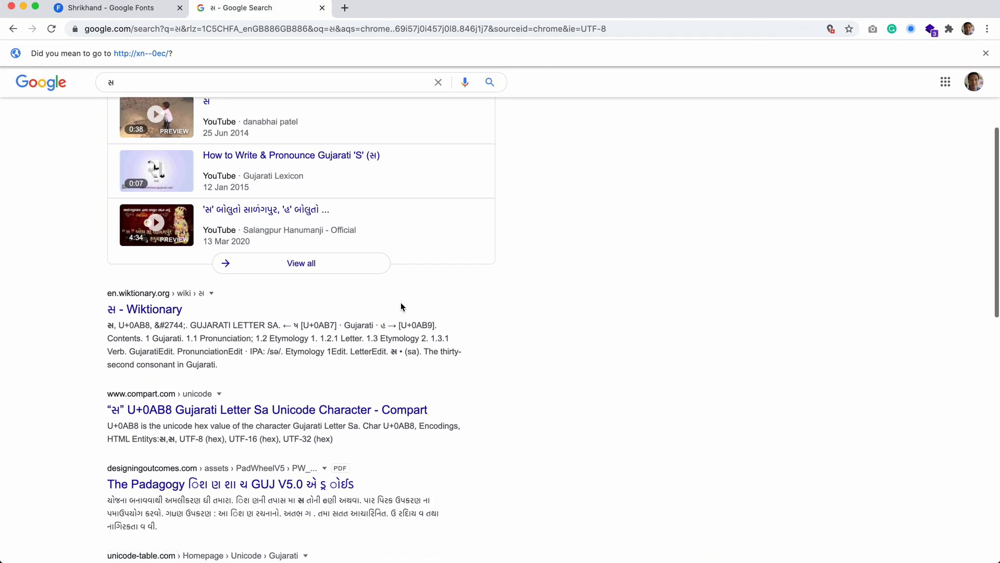
scroll(296, 341, "down", 2)
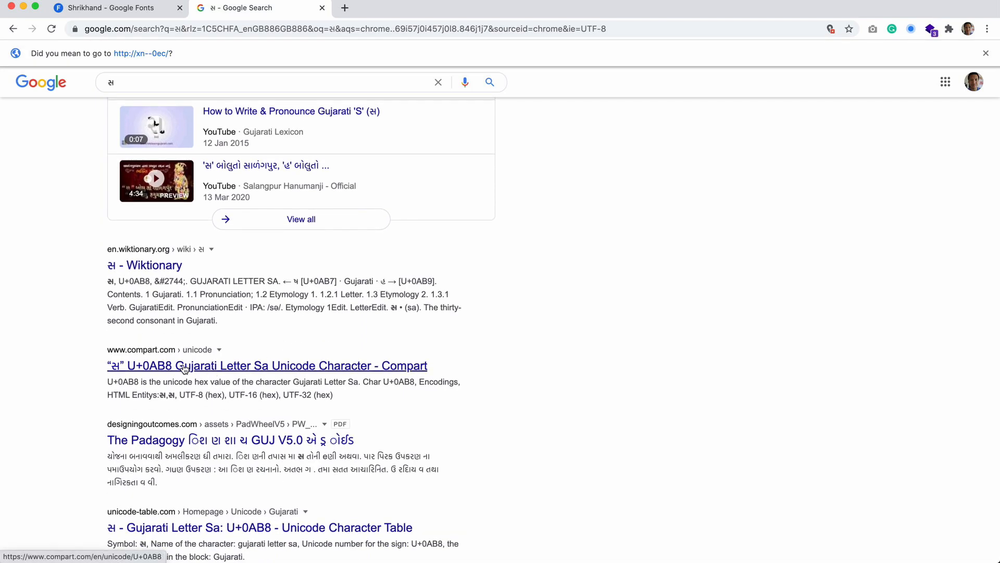
scroll(207, 453, "down", 4)
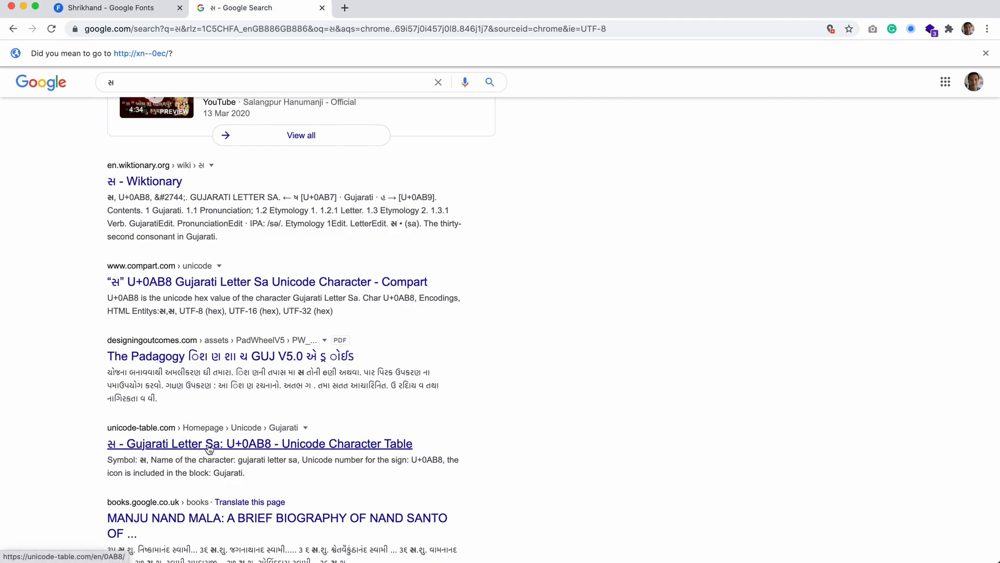
scroll(214, 467, "down", 1)
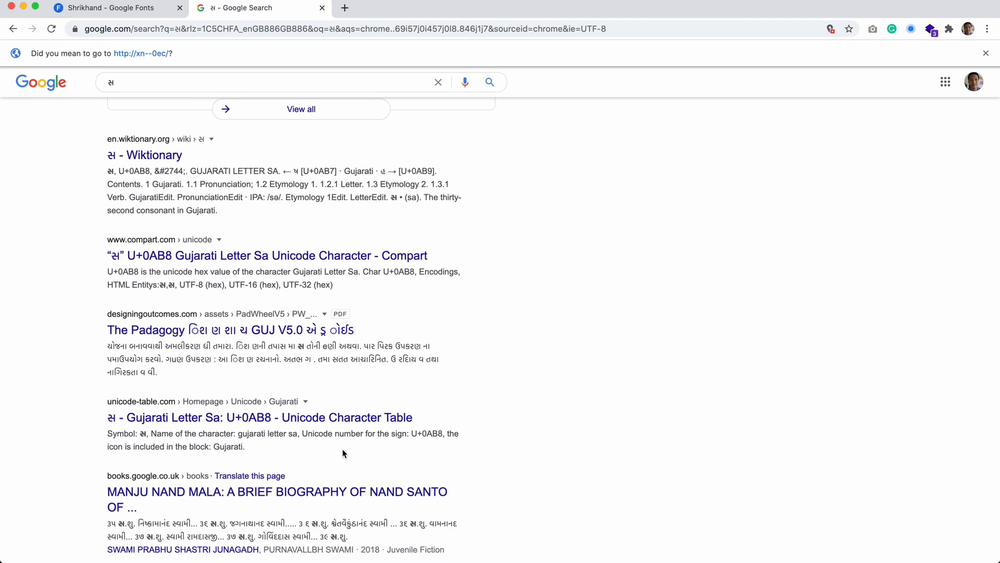
scroll(342, 449, "down", 2)
scroll(342, 448, "down", 2)
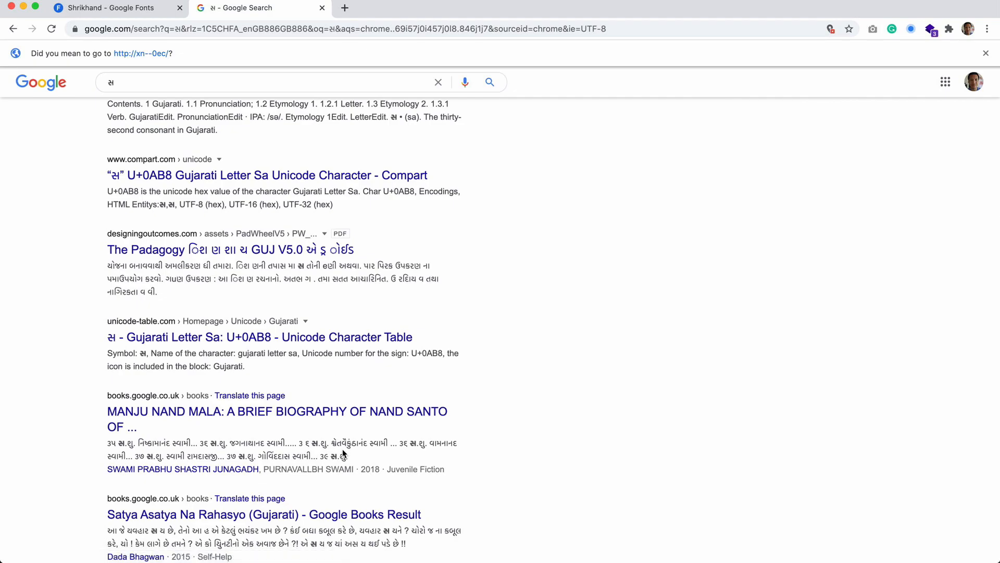
scroll(342, 452, "down", 3)
scroll(343, 452, "up", 18)
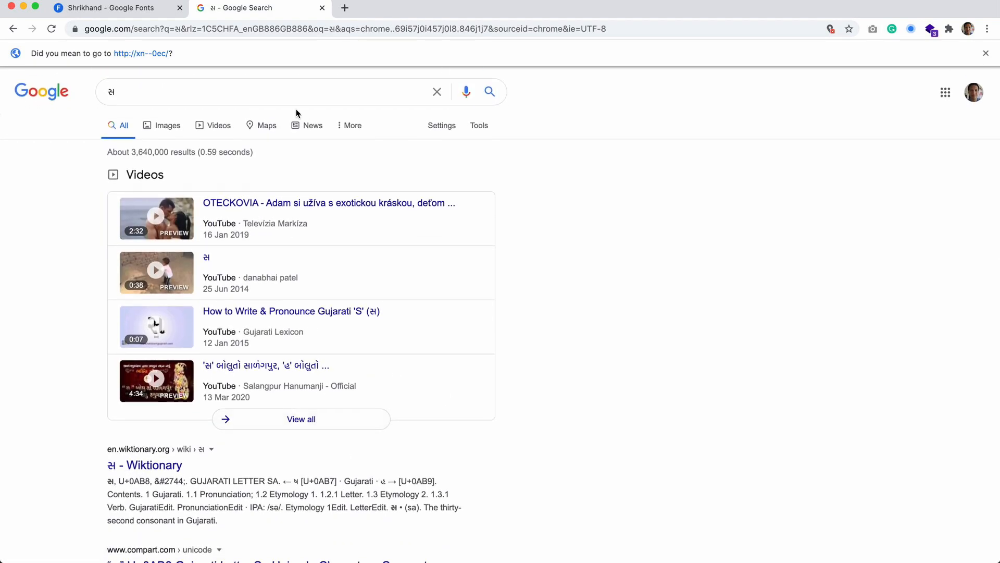
left_click(322, 8)
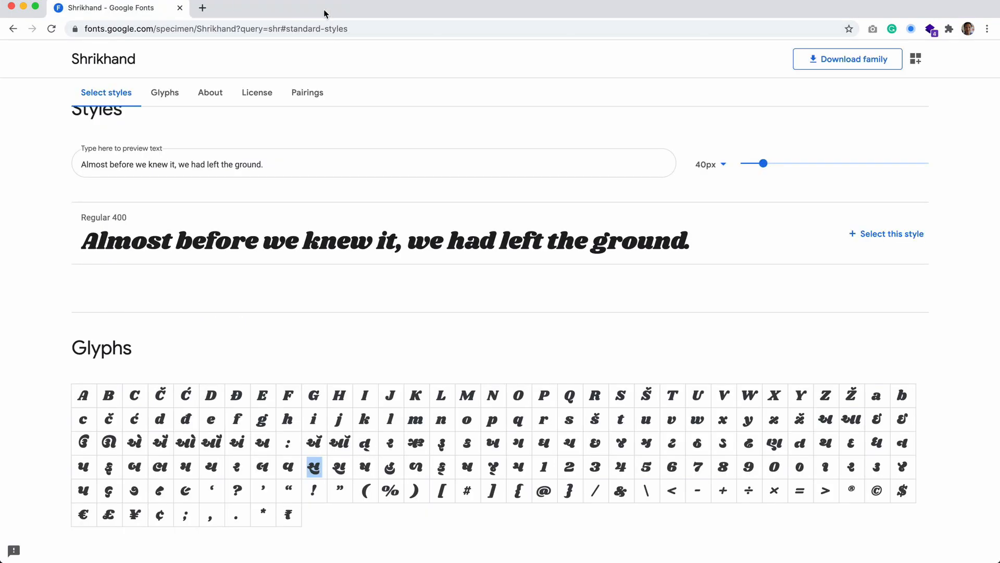
Step: Look over the Shrikhand glyph table again, then return to Figma and finish editing the સ text
left_click(277, 346)
scroll(309, 465, "down", 2)
mouse_move(396, 550)
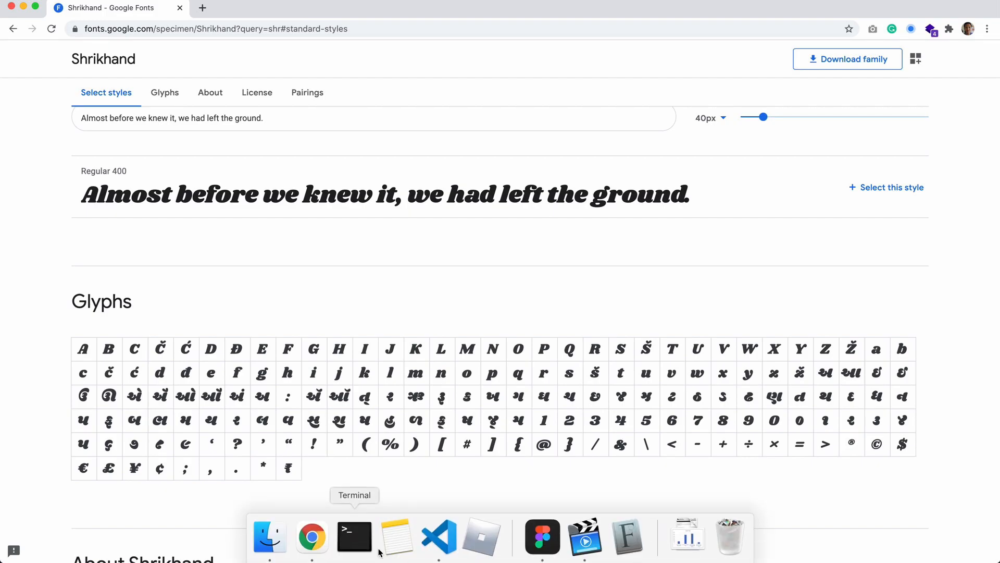
left_click(542, 554)
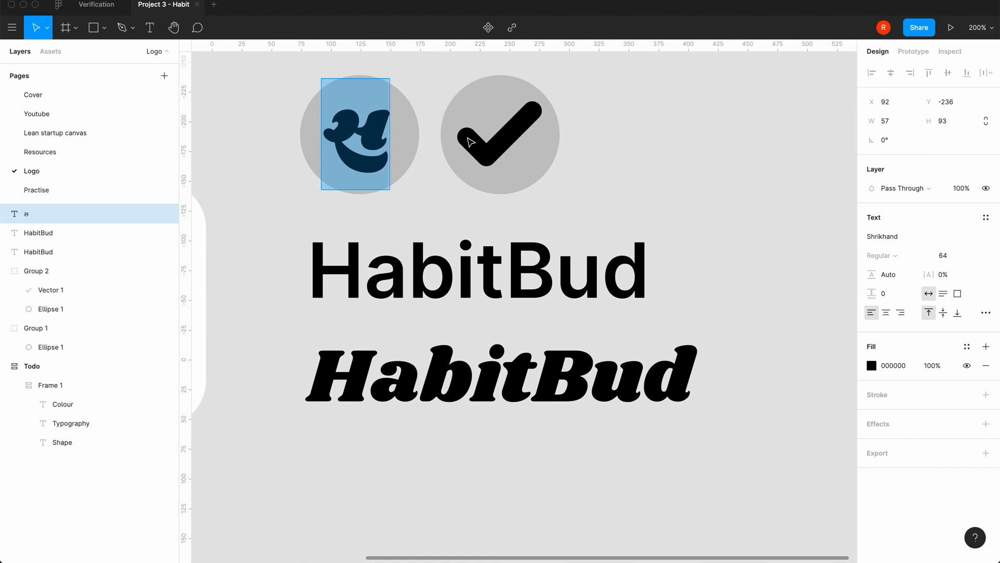
key("Escape")
left_click(359, 479)
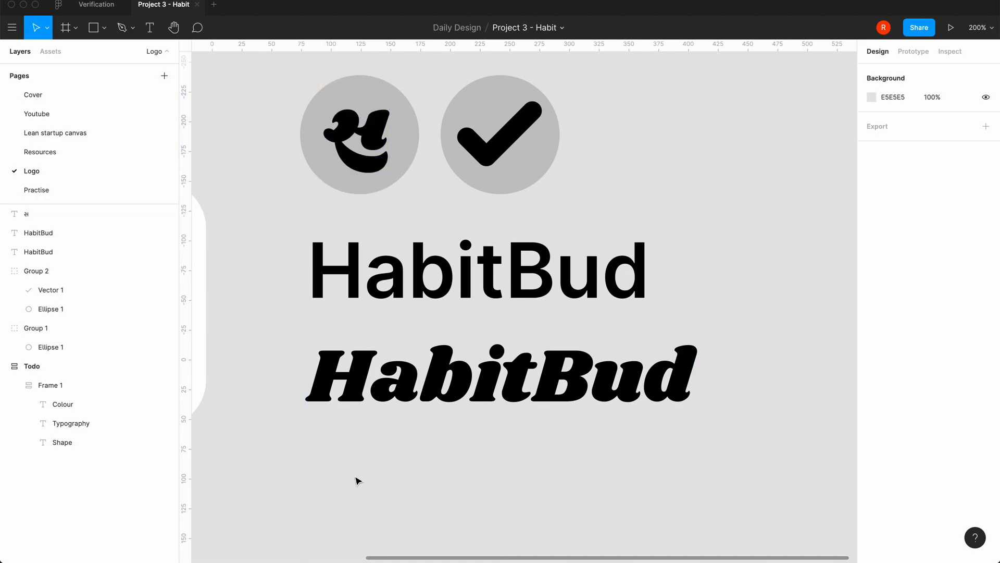
Step: Duplicate the સ letter with its circle and place the copy to the right of the checkmark circle with equal spacing of 18
left_click(364, 147)
left_click(411, 133, "shift")
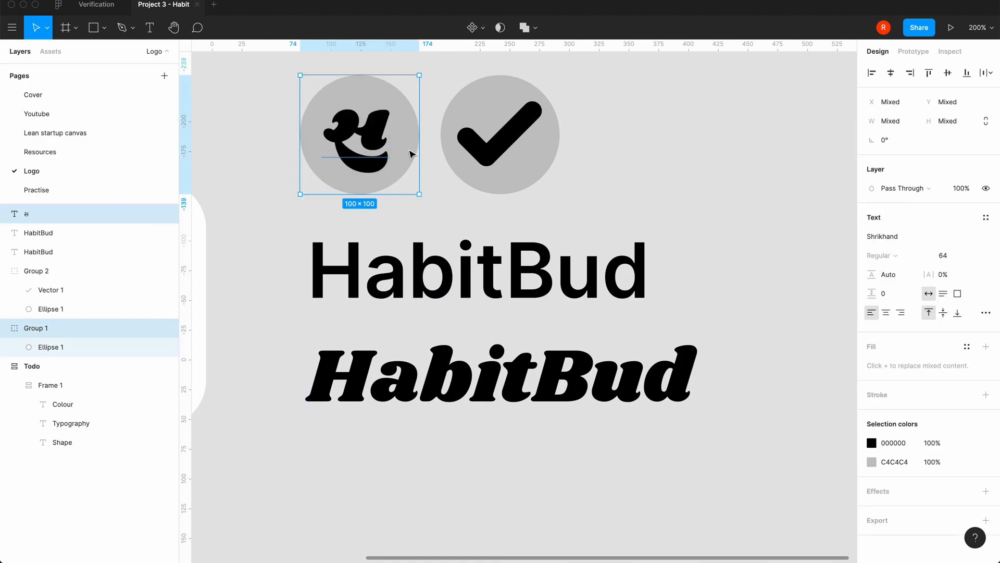
key("ctrl+c")
key("ctrl+v")
left_click_drag(392, 142, 676, 158)
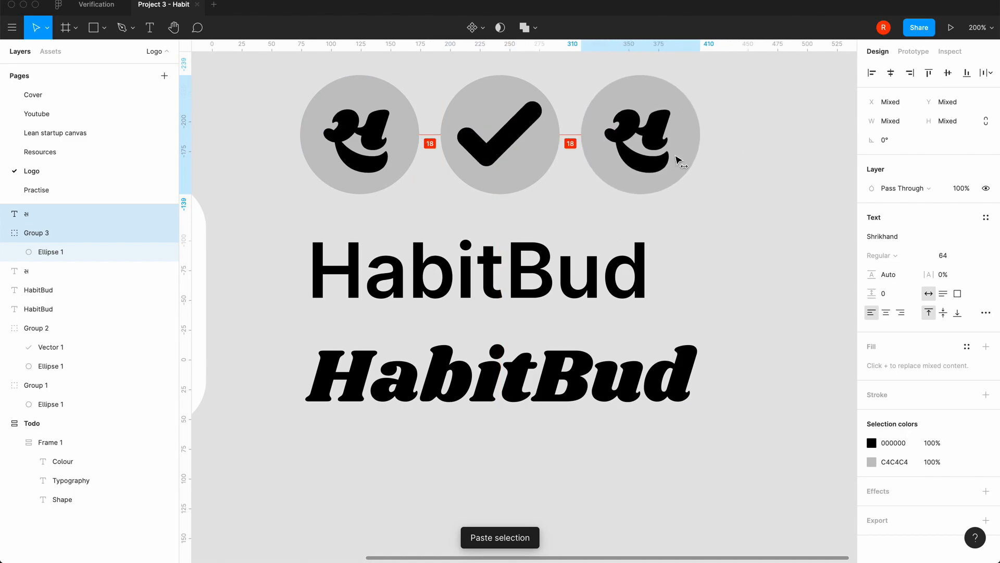
left_click(576, 208)
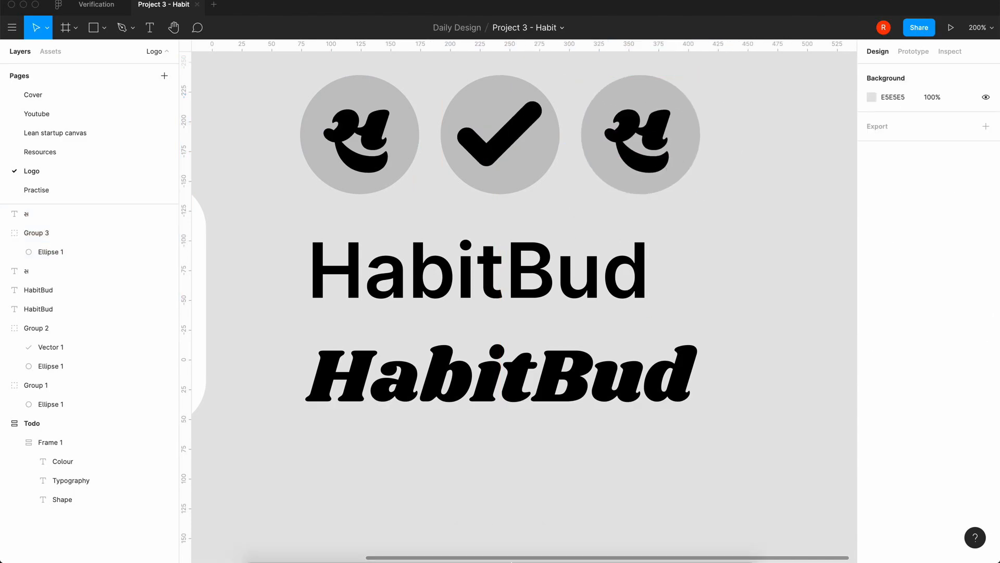
Step: Switch to Chrome, copy the ૮ glyph from the Shrikhand glyph table, and search Google for it in a new tab
mouse_move(298, 544)
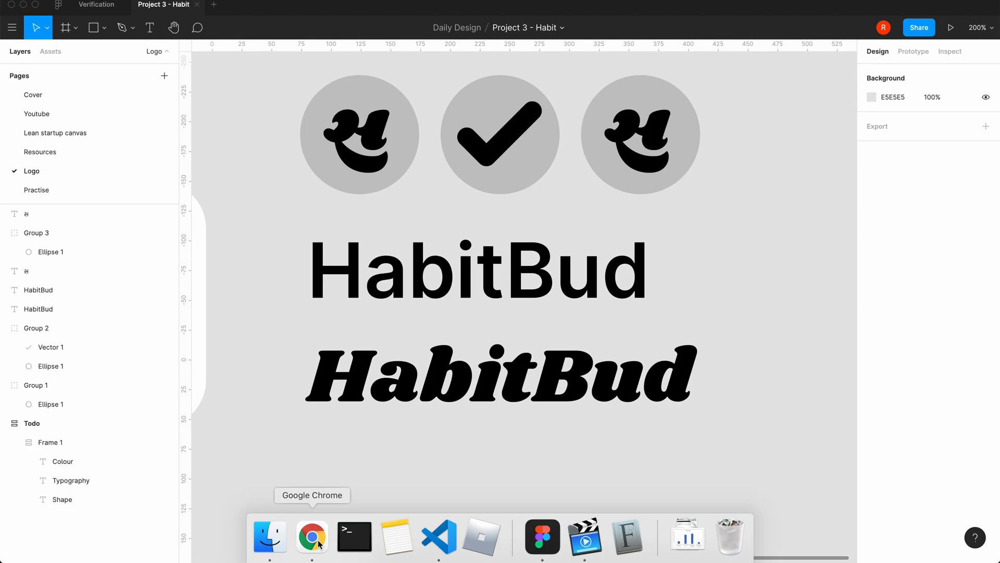
left_click(313, 537)
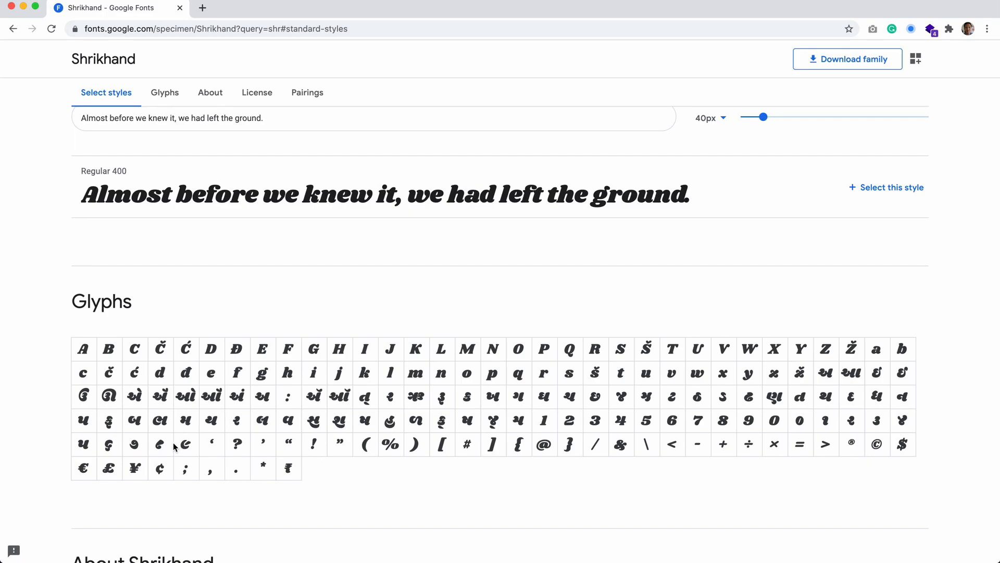
double_click(158, 445)
key("super+c")
left_click(203, 7)
key("super+v")
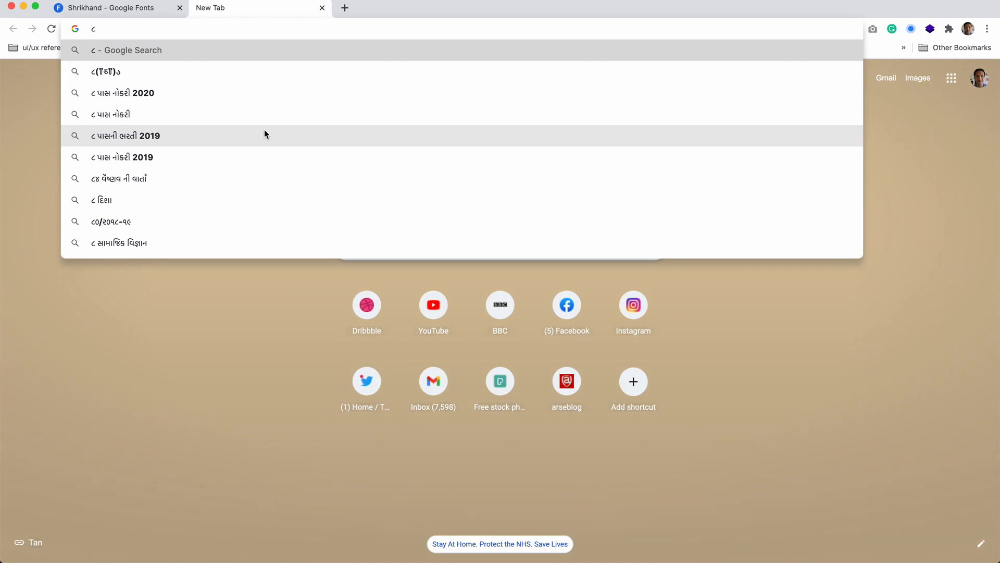
key("Return")
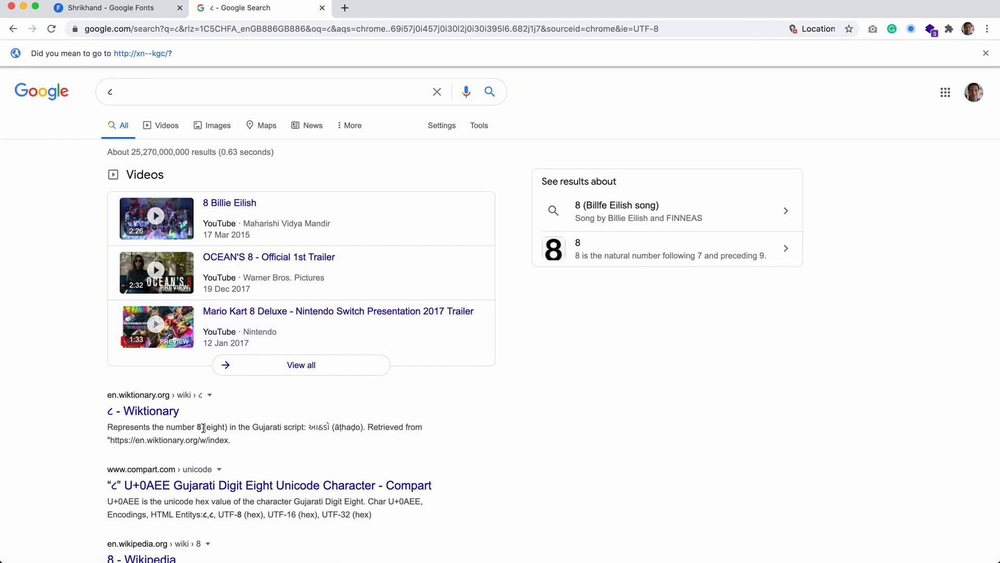
Step: Return to Figma, replace the third circle's letter with ૮, and move it to the middle of its circle
mouse_move(359, 560)
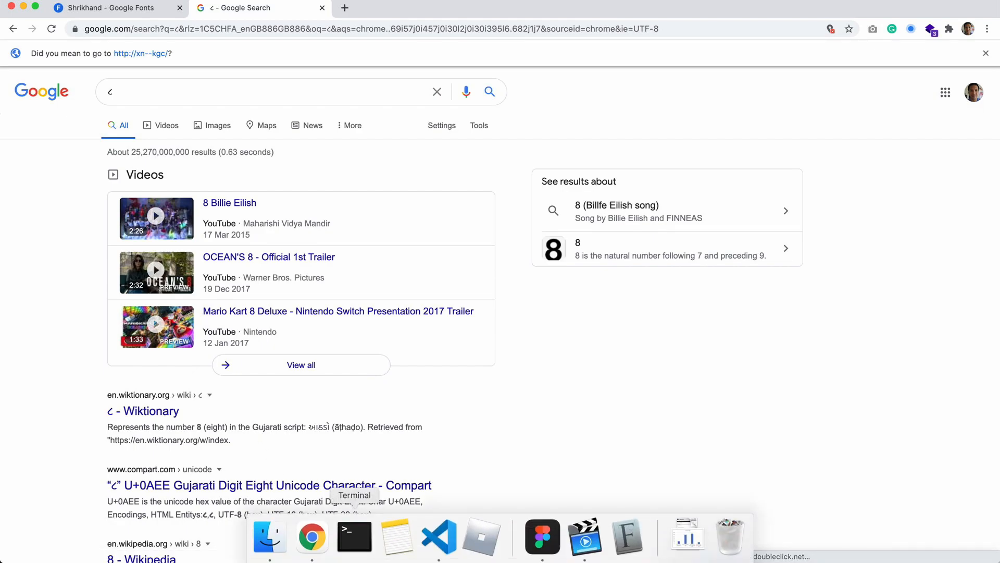
left_click(533, 546)
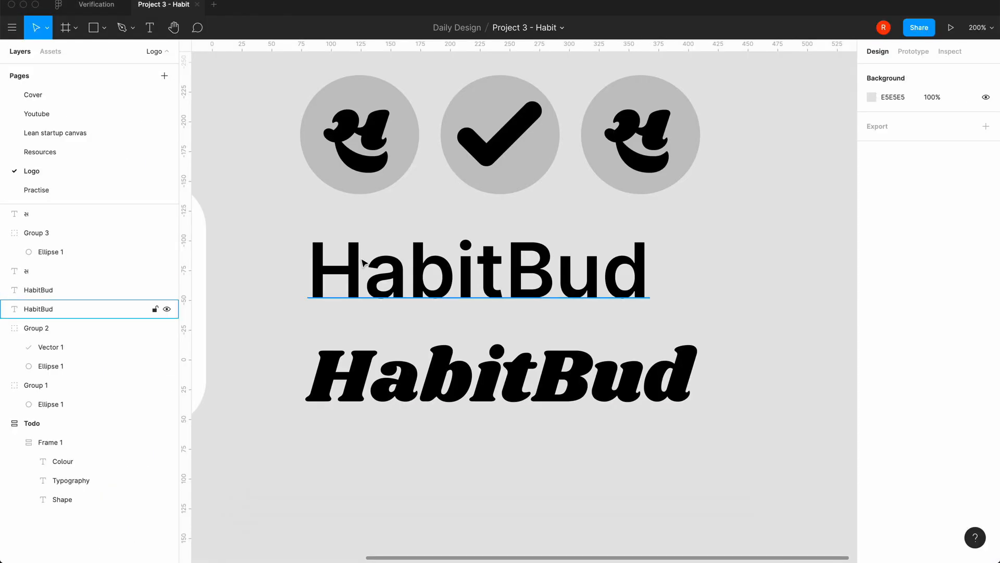
double_click(653, 162)
type("ર")
key("Escape")
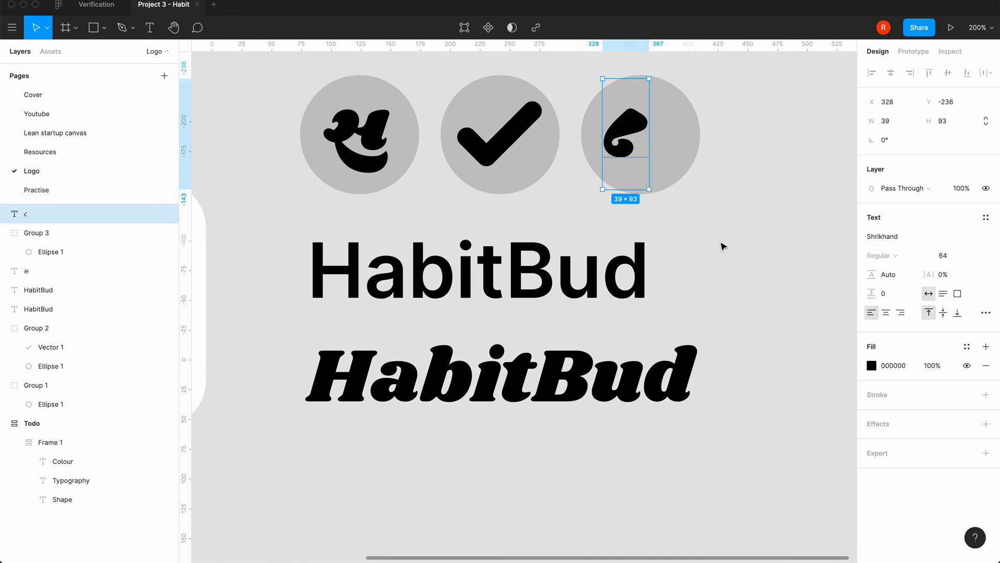
left_click_drag(626, 152, 641, 153)
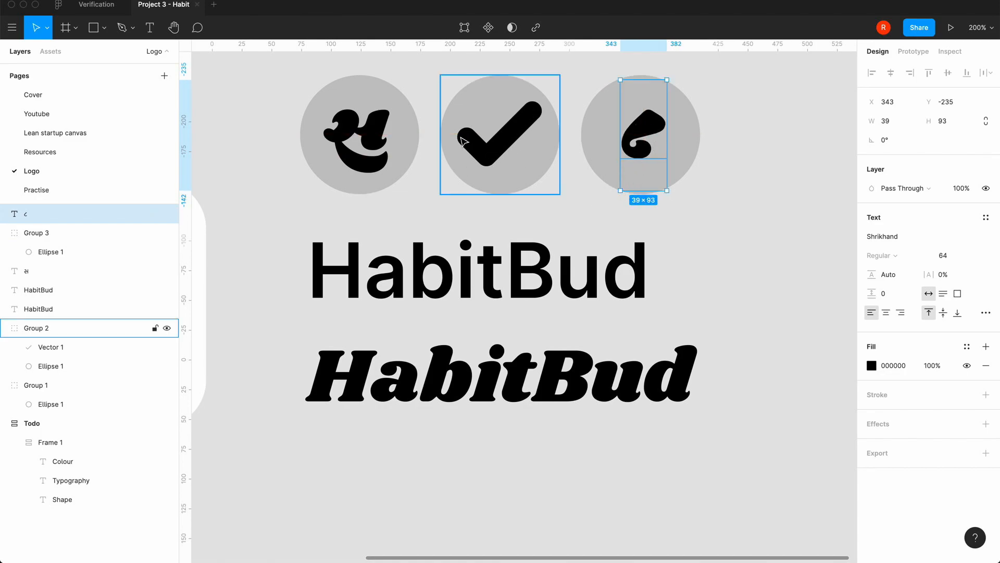
Step: Rotate the ૮ glyph in the third circle to 75° and flip it horizontally
left_click_drag(614, 192, 687, 179)
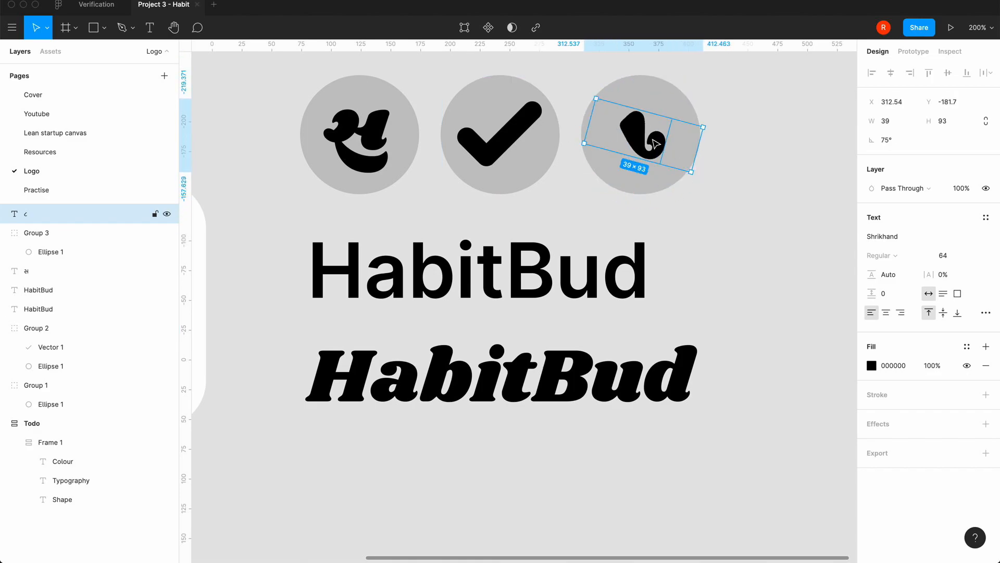
right_click(653, 137)
left_click(695, 425)
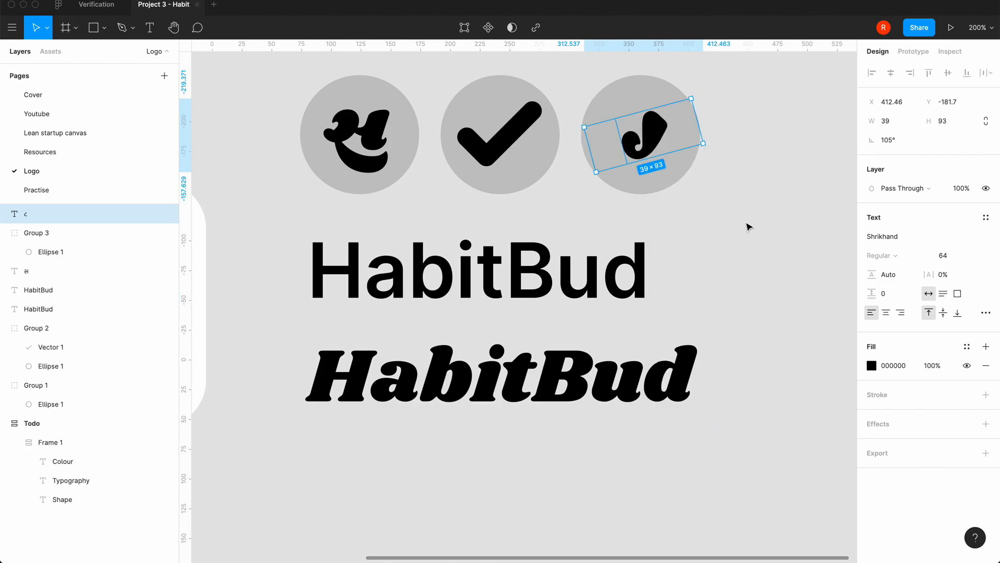
left_click(649, 259)
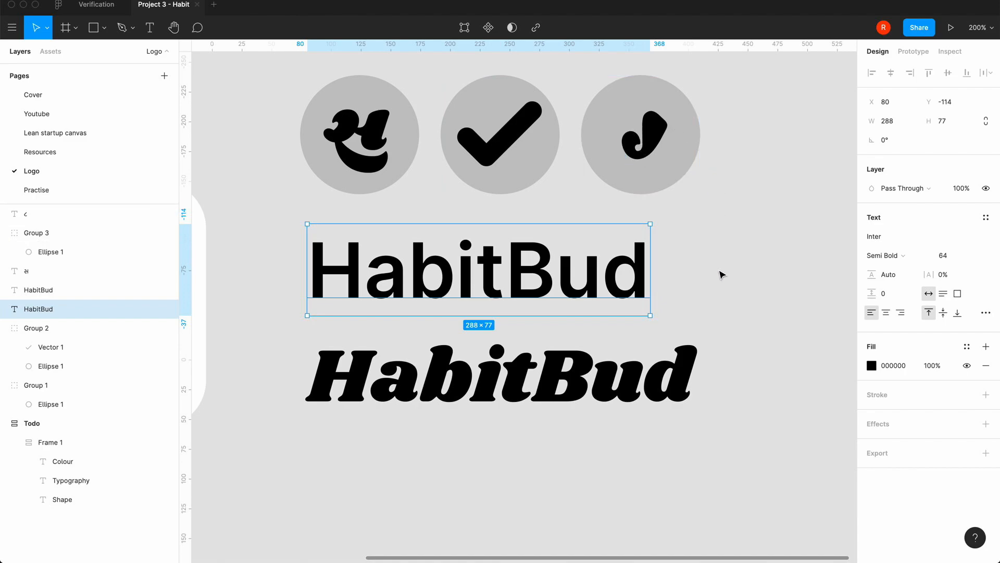
left_click(712, 296)
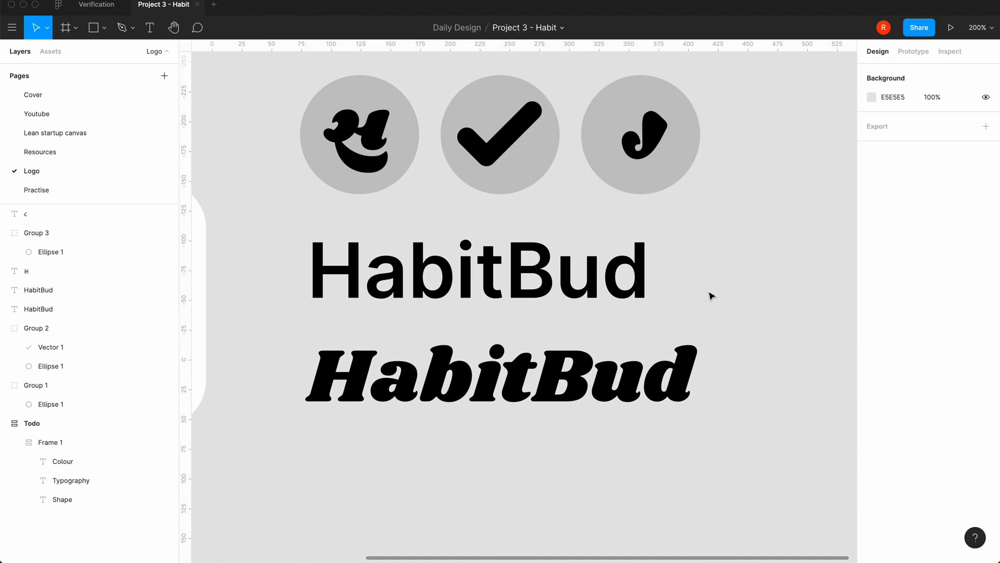
left_click(655, 145)
left_click(680, 243)
key("shift+0")
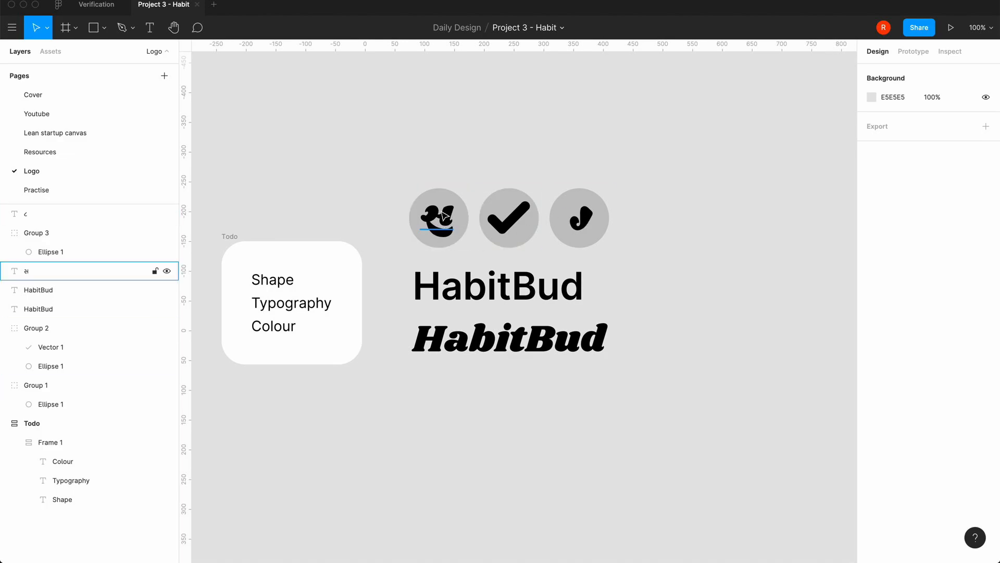
key("Escape")
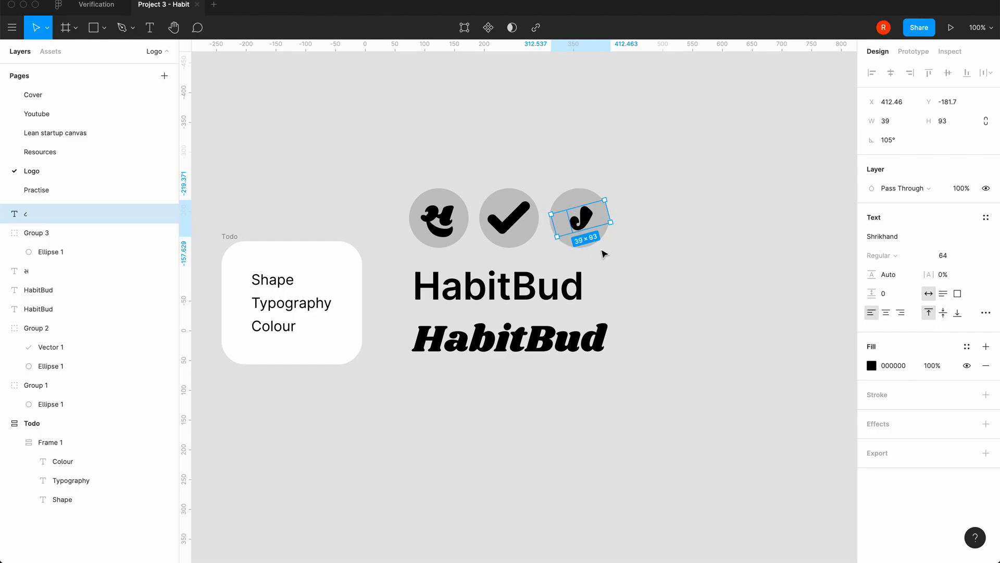
left_click(622, 246)
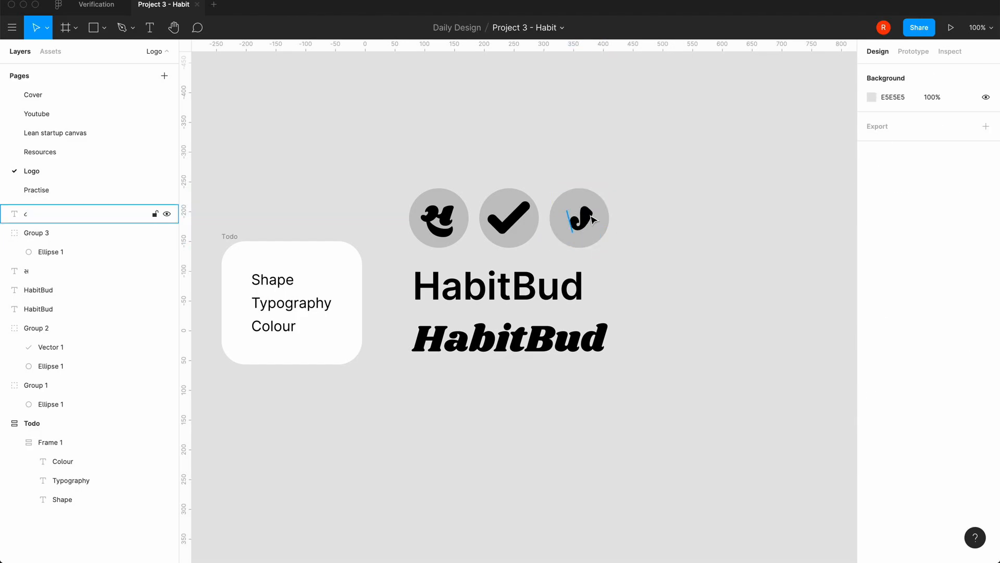
Step: Duplicate the rotated ૮ glyph with its circle and place the copy beside the third circle as a fourth icon
left_click(592, 217)
left_click(594, 199, "shift")
key("super+c")
key("super+v")
left_click_drag(594, 200, 653, 202)
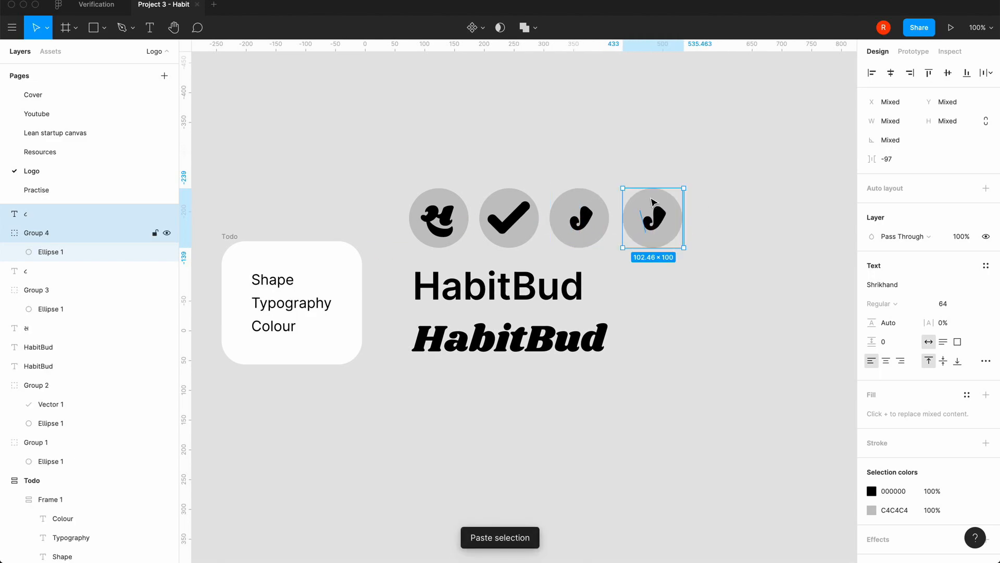
left_click(740, 214)
Step: Set the fourth icon's glyph to font size 96 and reposition it in the middle of its circle
left_click(661, 219)
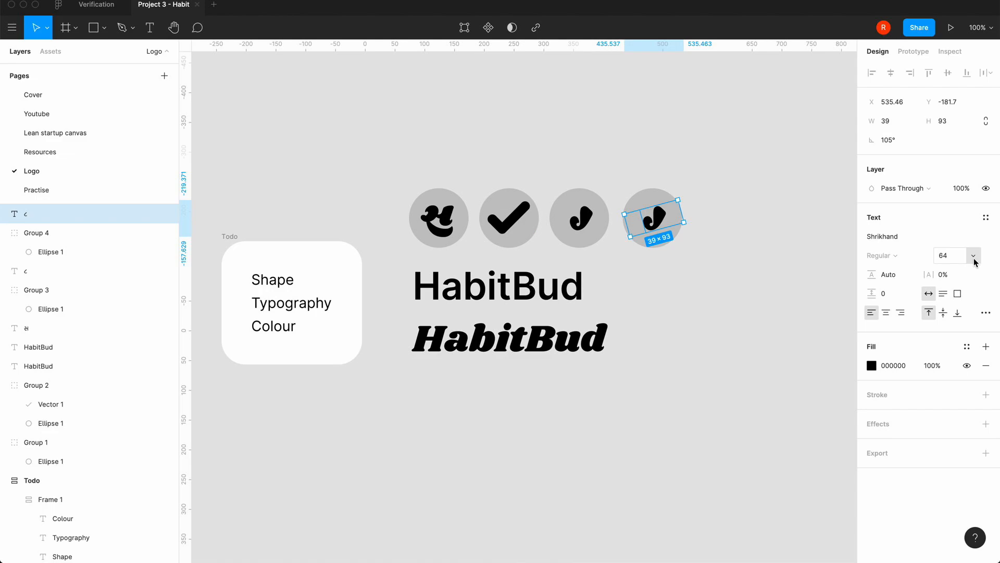
left_click(955, 260)
key("Return")
left_click_drag(651, 221, 655, 224)
left_click(627, 312)
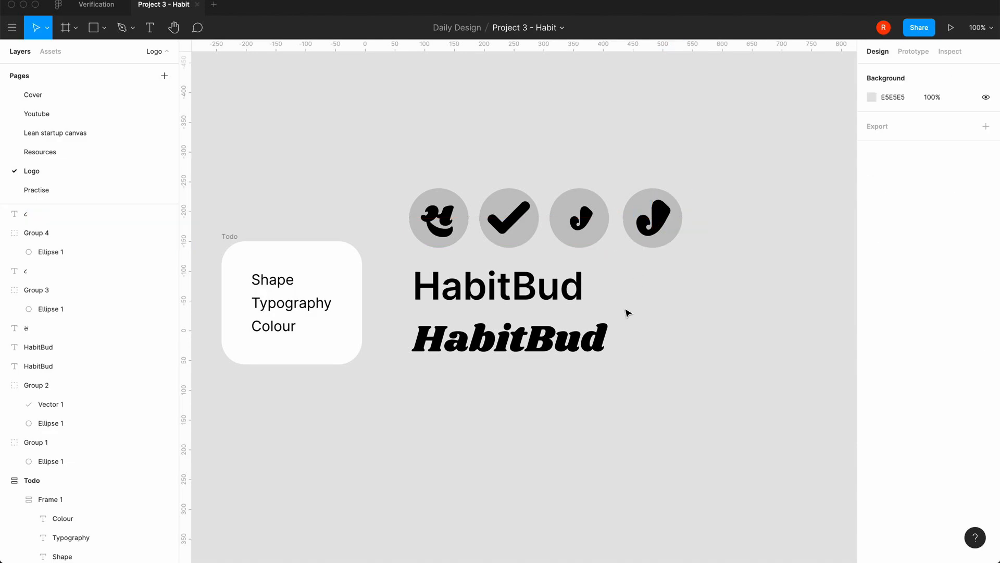
Step: Group the enlarged glyph with its circle, and move the Shrikhand HabitBud wordmark back below the Inter wordmark
scroll(628, 312, "right", 2)
double_click(601, 193)
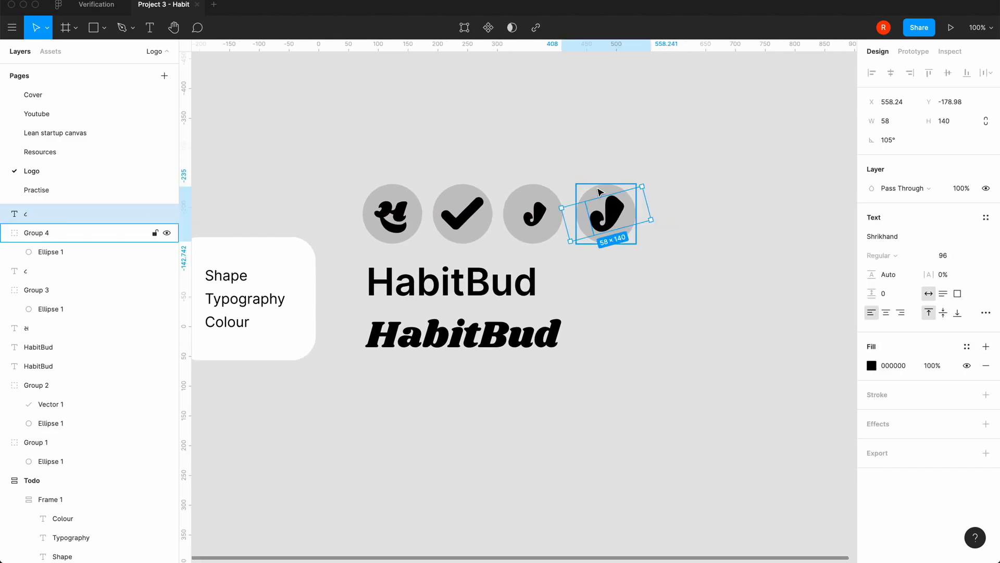
left_click(597, 187, "shift")
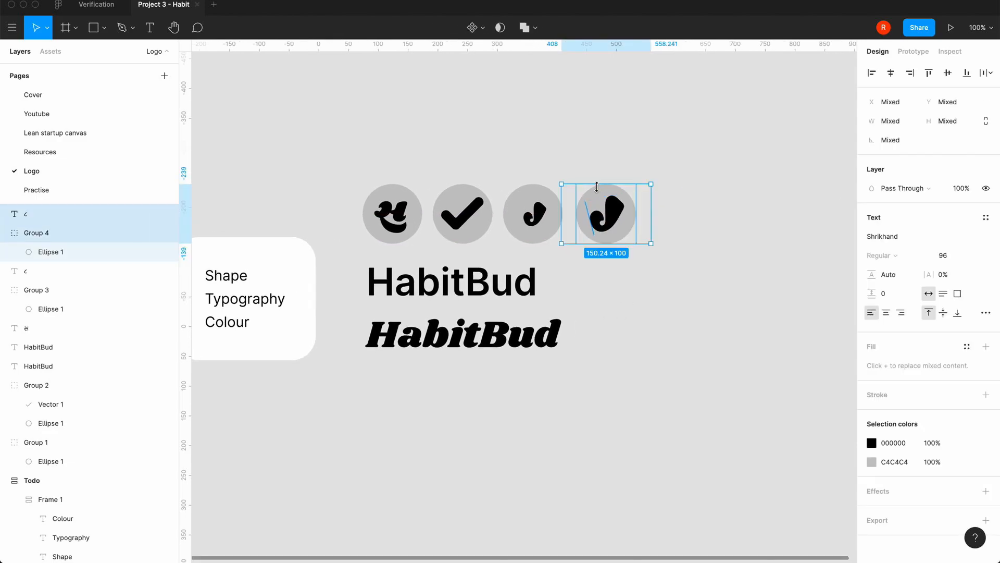
key("super+g")
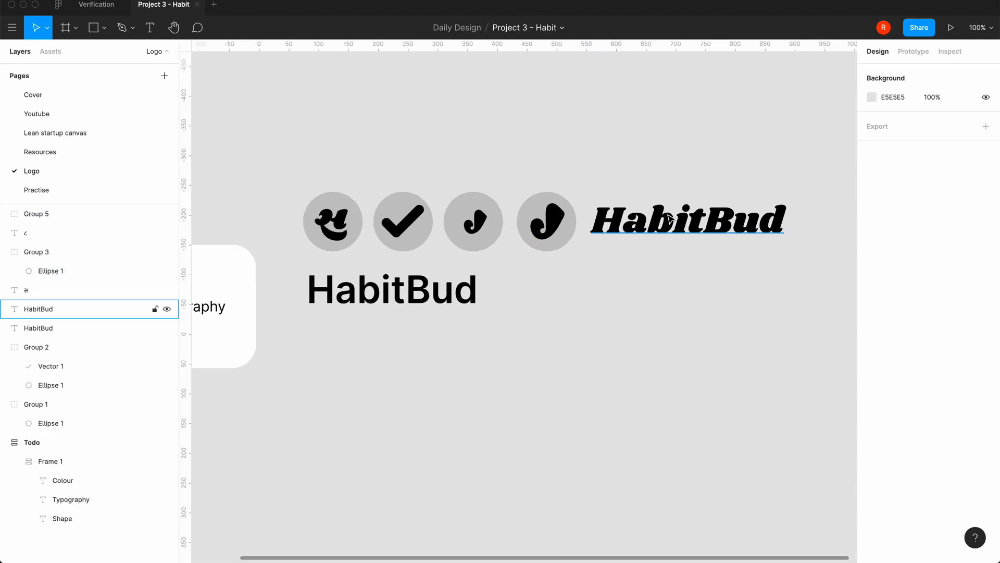
left_click_drag(669, 216, 384, 343)
left_click(599, 286)
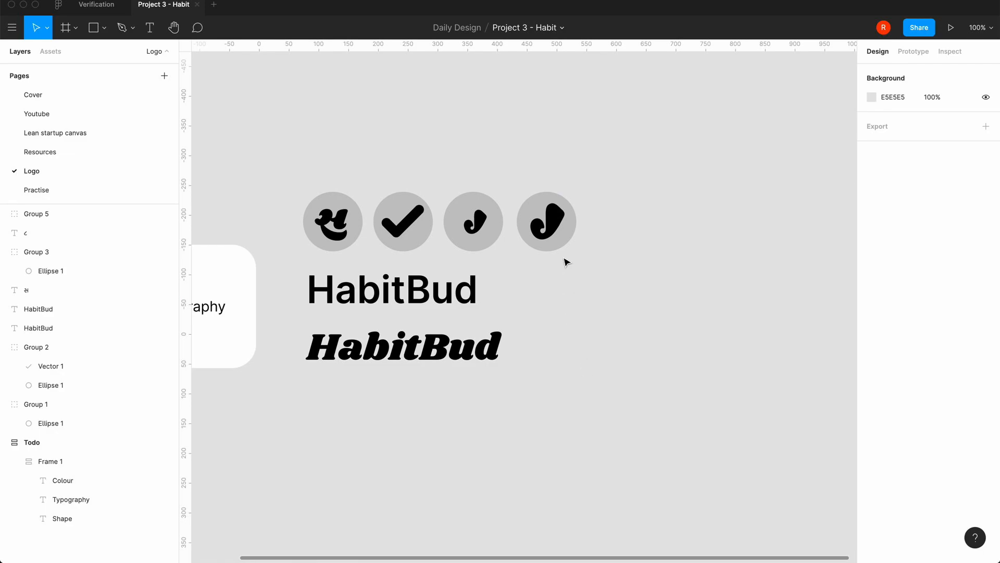
Step: Duplicate the enlarged glyph and its circle, placing the copy about 175 px to the right of the fourth icon
double_click(567, 233)
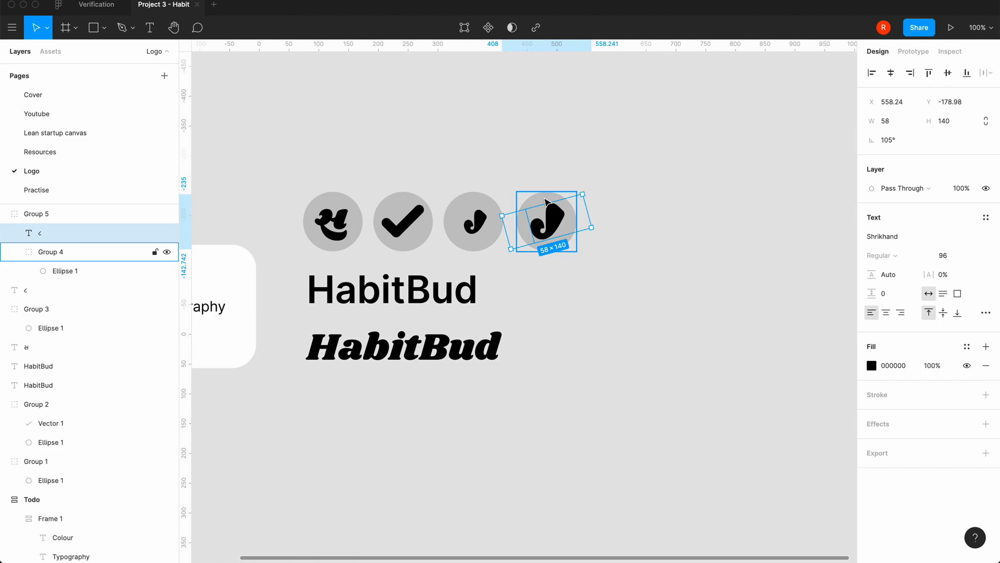
left_click(558, 333)
double_click(559, 228)
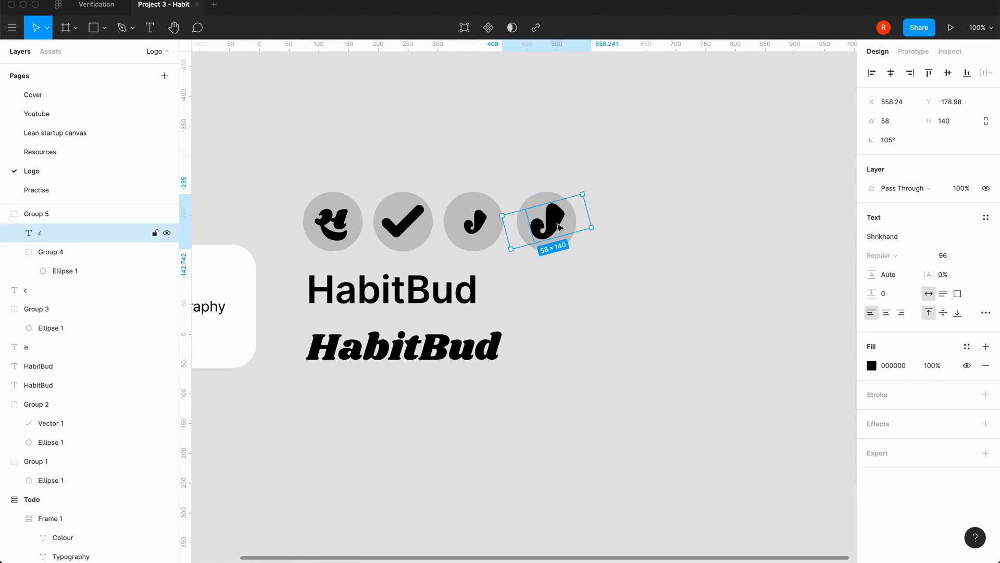
left_click(543, 202, "shift")
key("super+v")
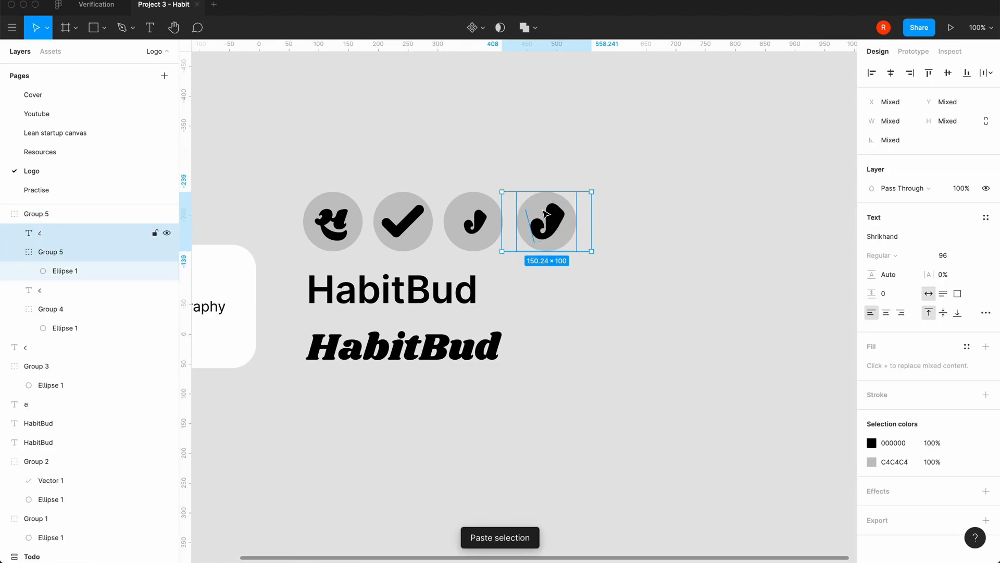
left_click_drag(543, 202, 648, 202)
left_click(579, 360)
Step: Group the rightmost ૮ glyph together with its circle
left_click(641, 238)
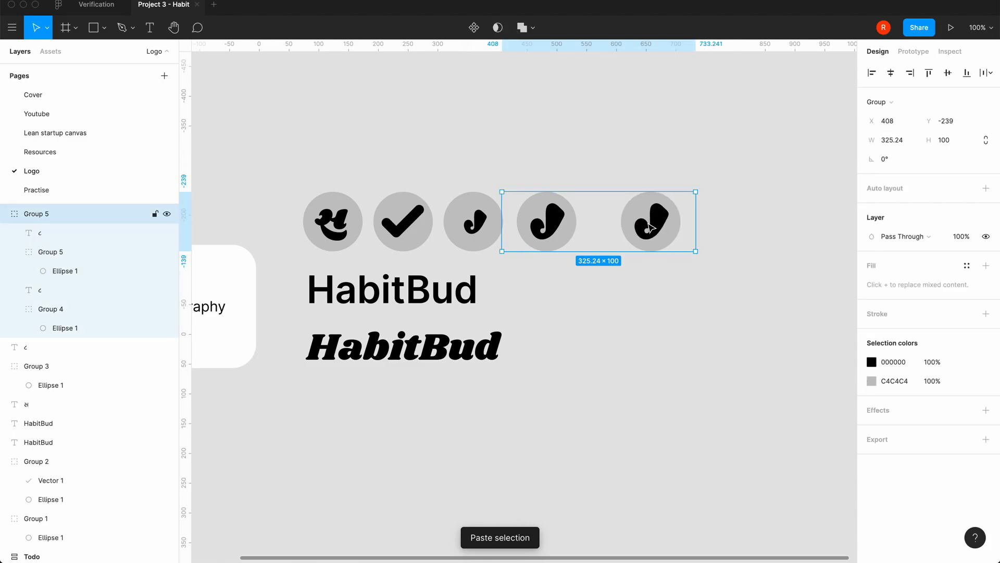
double_click(650, 227)
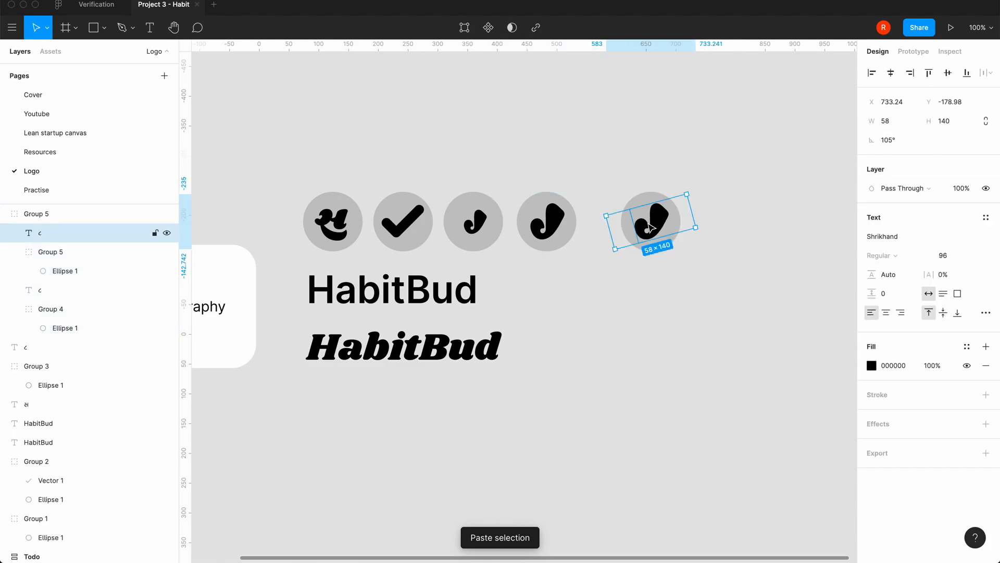
left_click(648, 285)
double_click(654, 227)
left_click(666, 242, "shift")
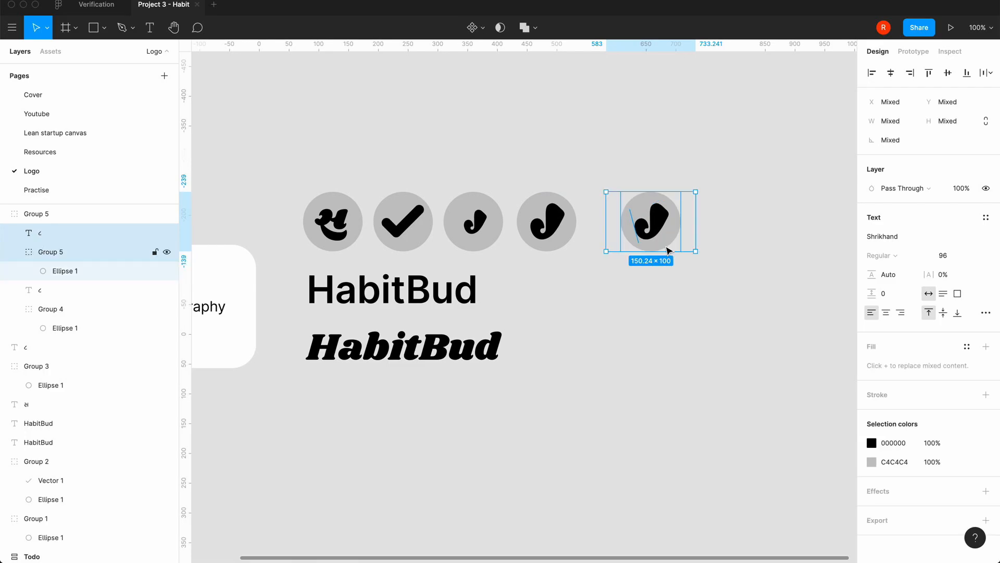
key("super+g")
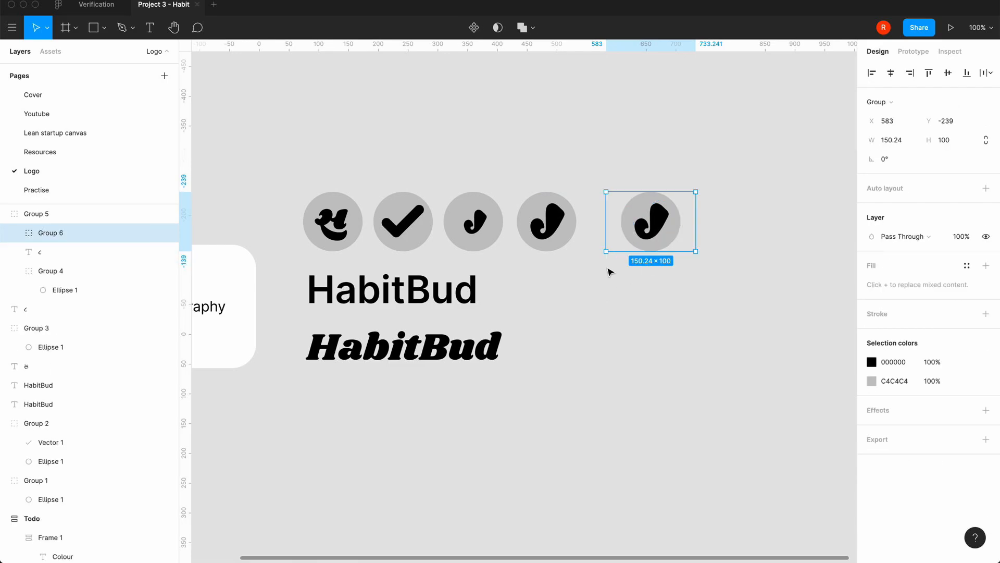
Step: Convert the rightmost icon's ૮ text to a vector shape with Outline stroke
double_click(665, 215)
right_click(667, 213)
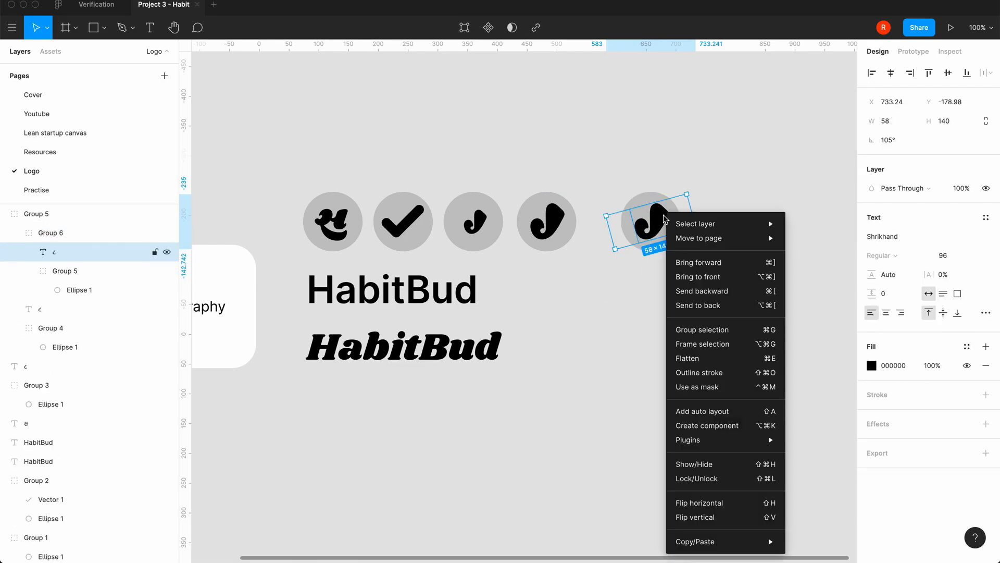
left_click(701, 373)
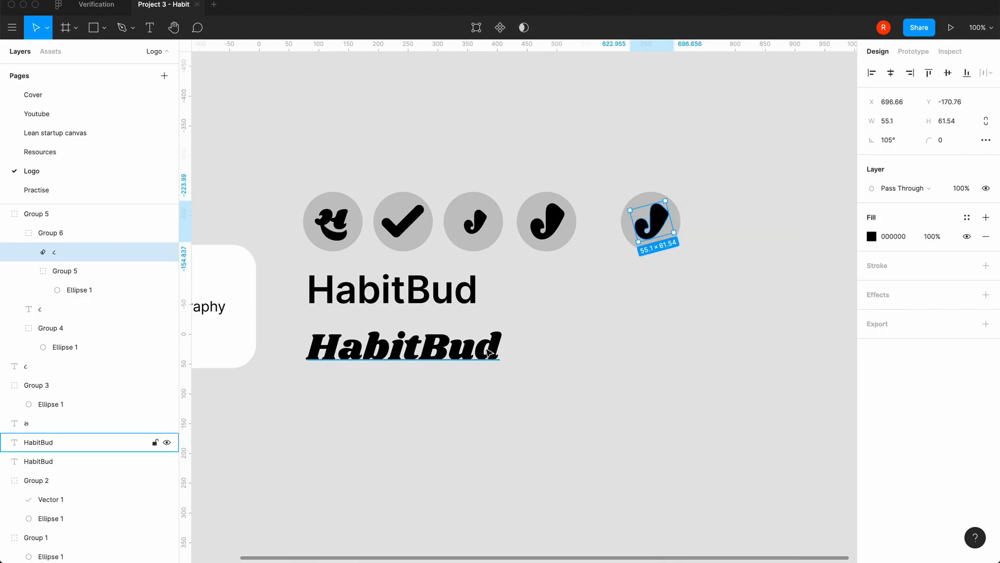
Step: Duplicate the Shrikhand HabitBud wordmark and place the copy beside the rightmost icon, vertically centred with it, at about X 729, Y -235
left_click(490, 353)
left_click(686, 309)
key("ctrl+v")
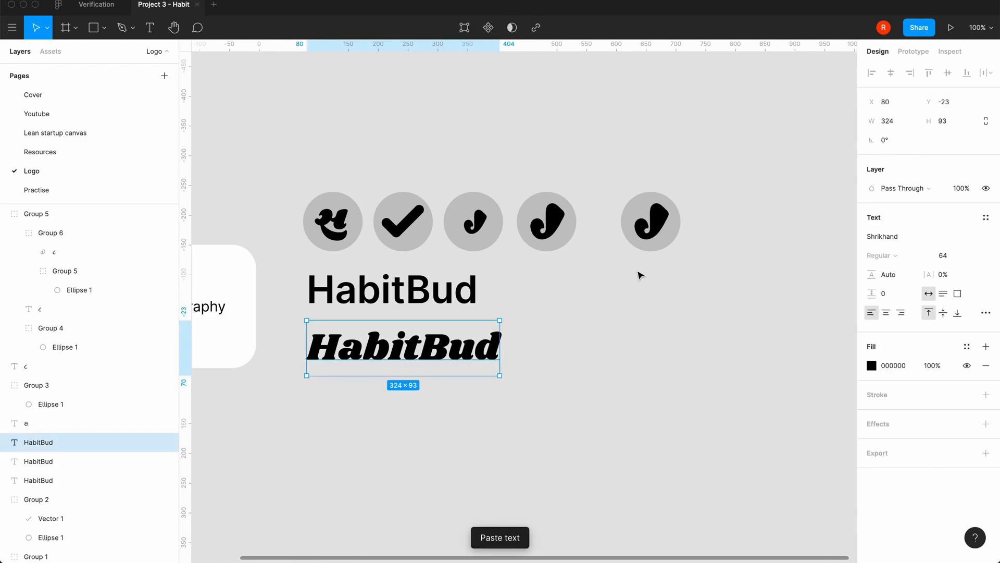
left_click_drag(427, 360, 813, 240)
scroll(695, 315, "right", 3)
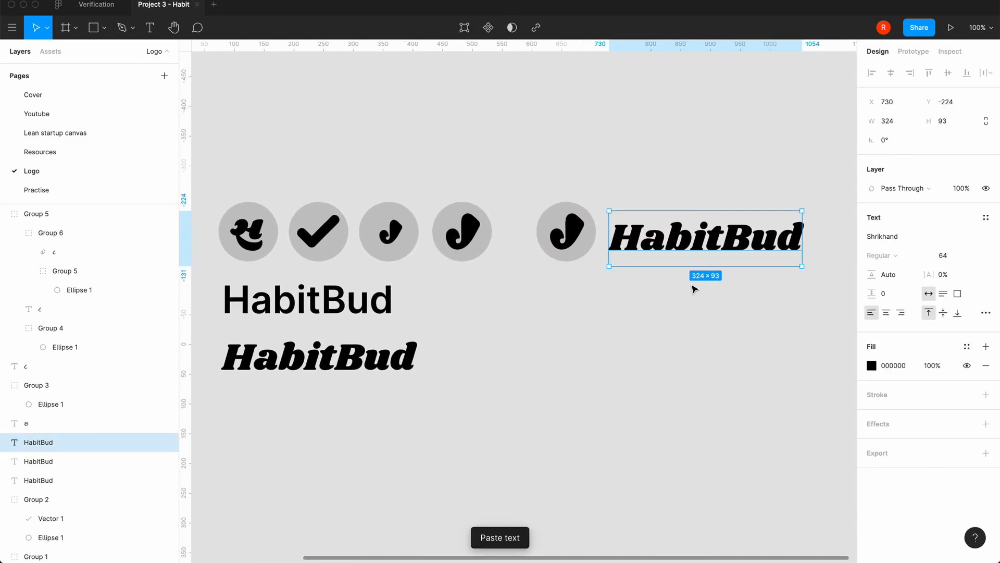
left_click_drag(690, 239, 689, 232)
left_click(771, 272)
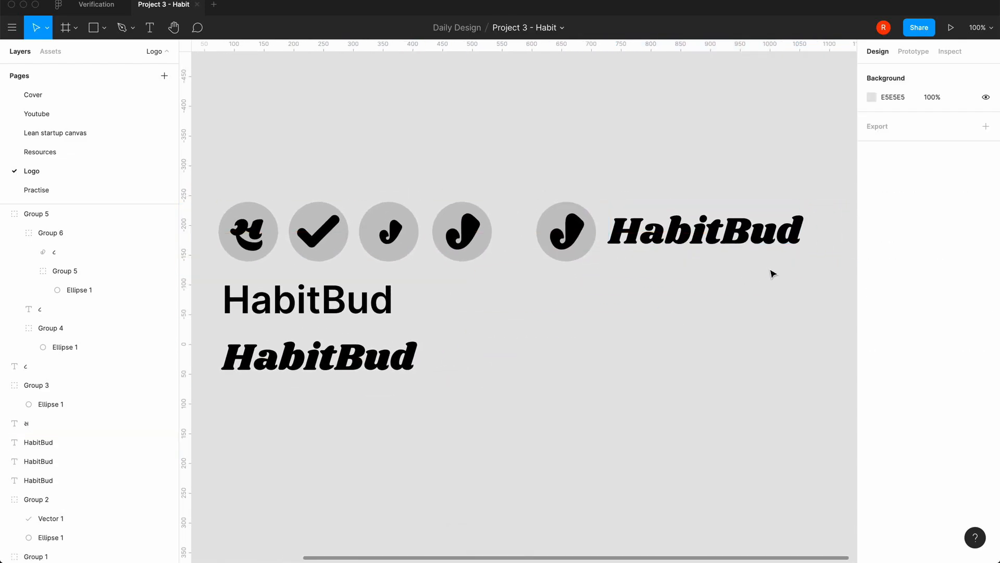
left_click(762, 242)
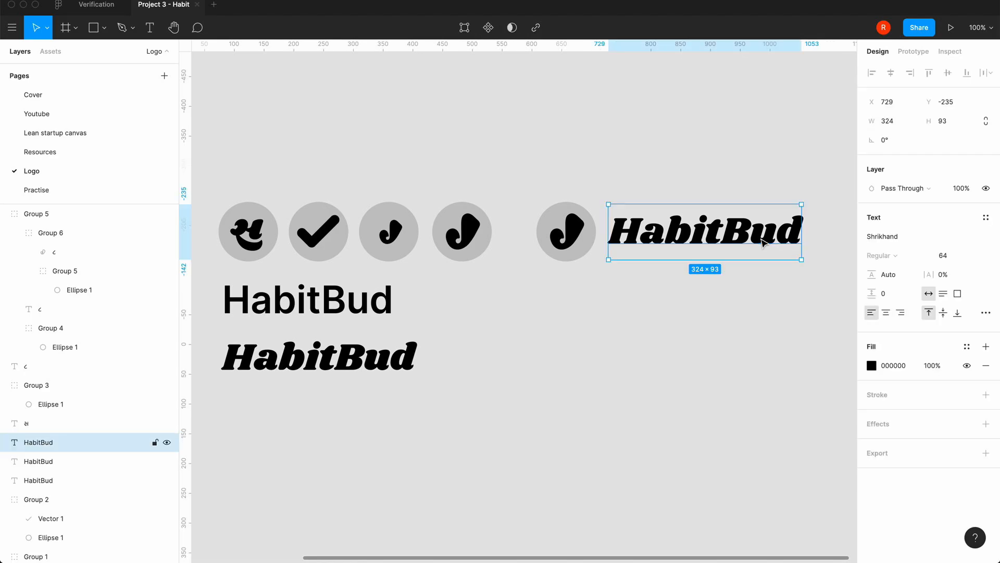
Step: Combine the rightmost circular icon and the Shrikhand wordmark beside it into one horizontal auto layout frame
left_click(764, 288)
left_click_drag(784, 285, 537, 161)
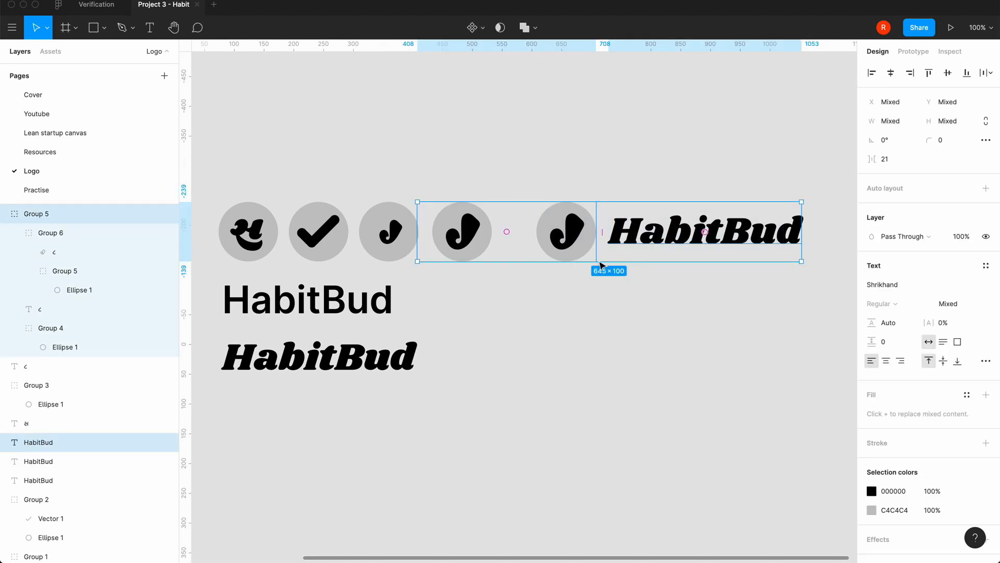
left_click(558, 274)
left_click(567, 241)
left_click(567, 242)
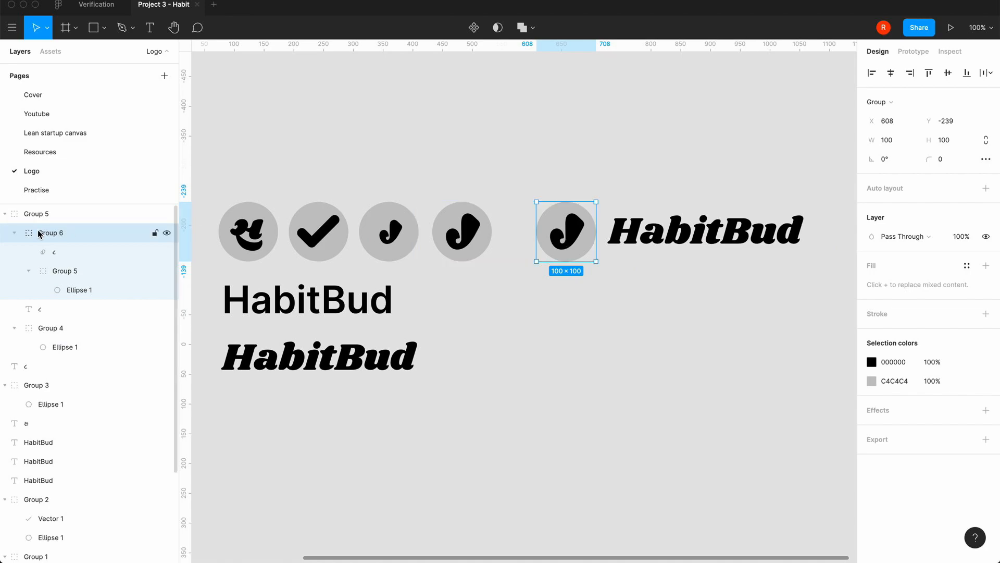
left_click(655, 238, "shift")
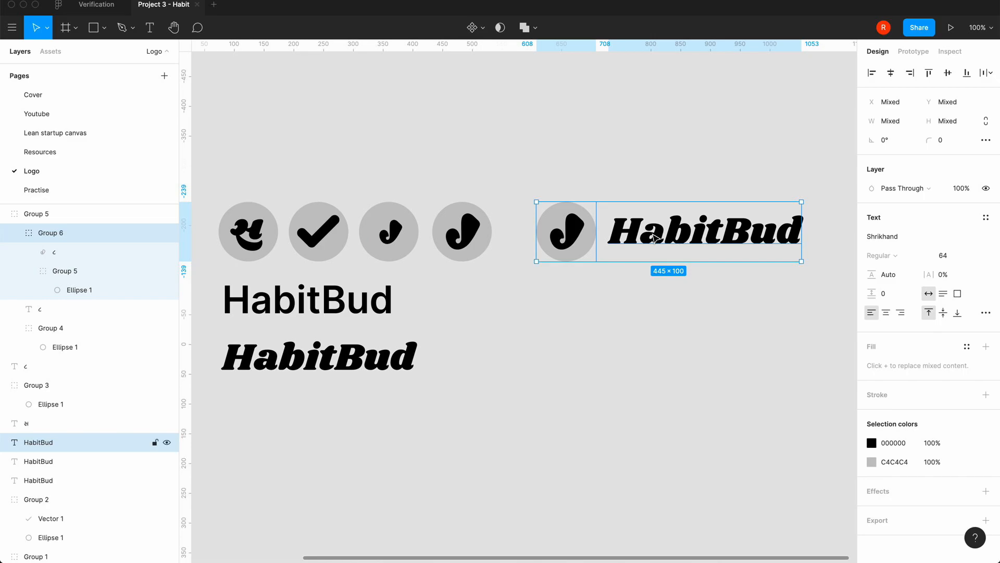
key("shift+a")
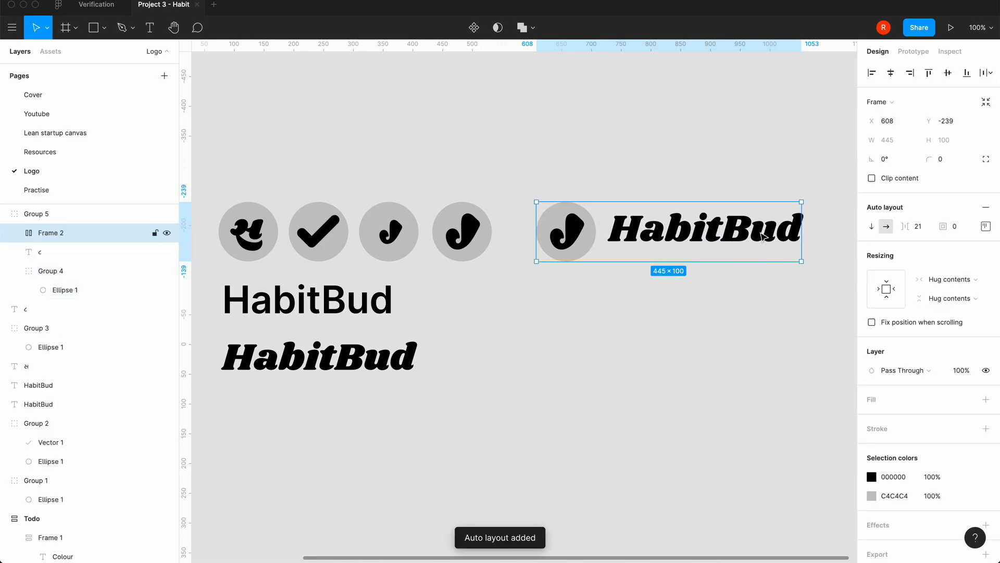
Step: Centre-align the contents of the icon-and-wordmark auto layout and set its item spacing to 16
left_click(986, 226)
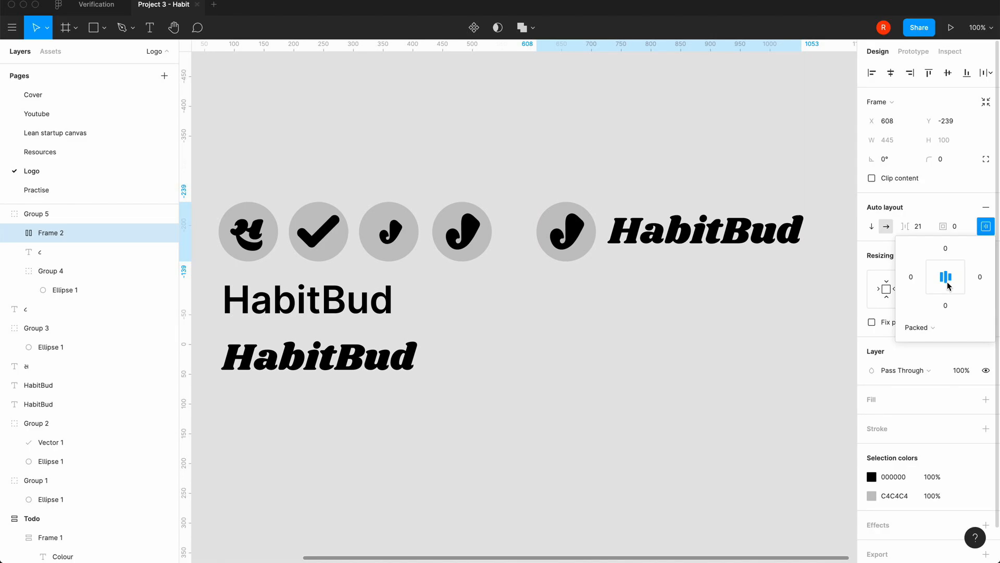
left_click(927, 228)
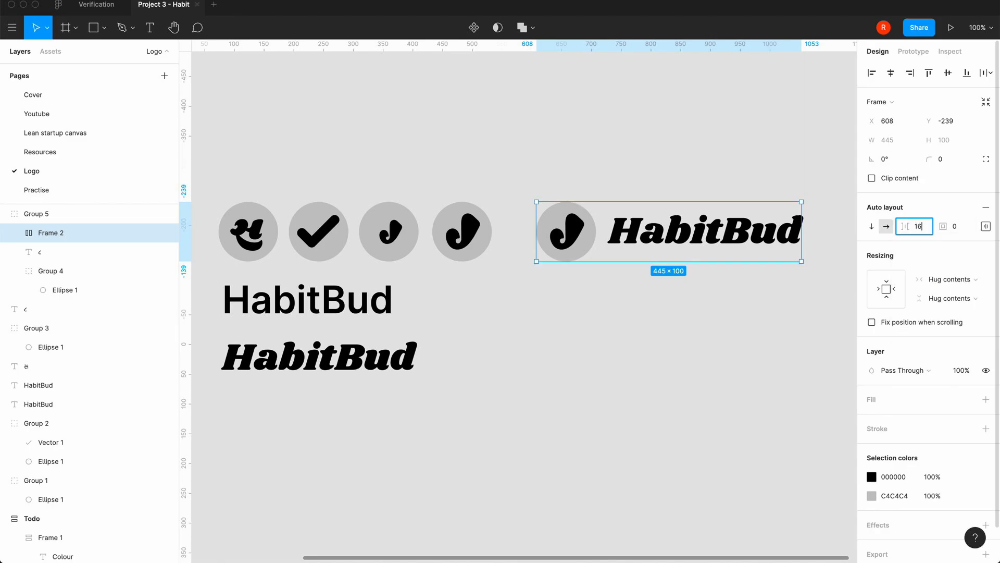
key("Return")
left_click(667, 334)
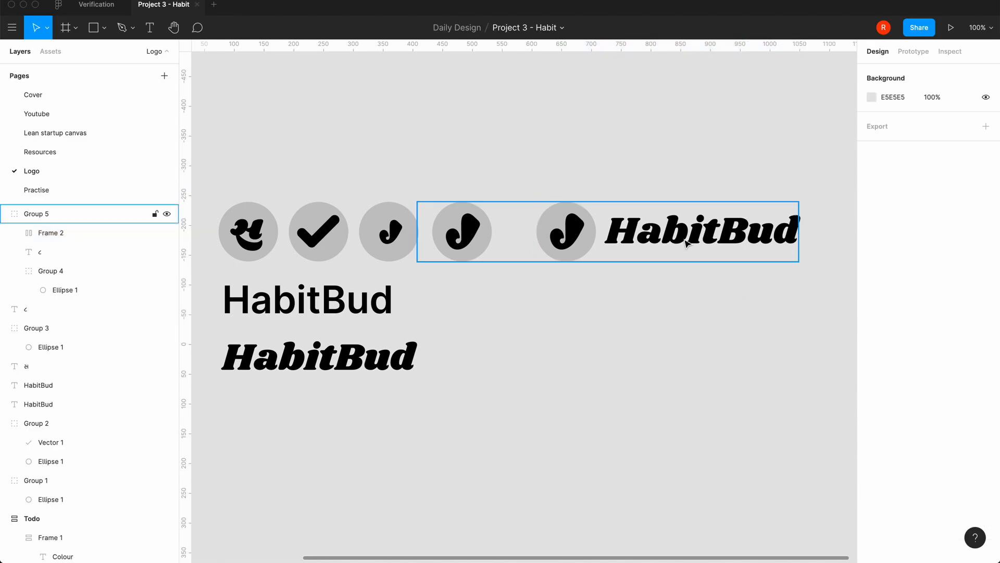
Step: Move the icon-and-wordmark frame out of Group 5 to the top level of the layers, and collapse Group 5 and Group 3
double_click(694, 238)
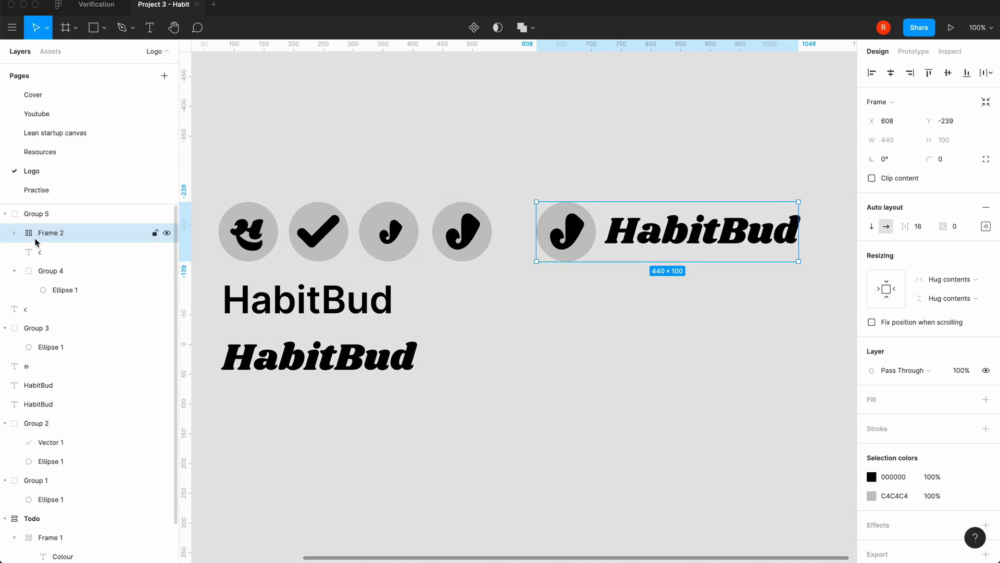
left_click_drag(31, 232, 31, 209)
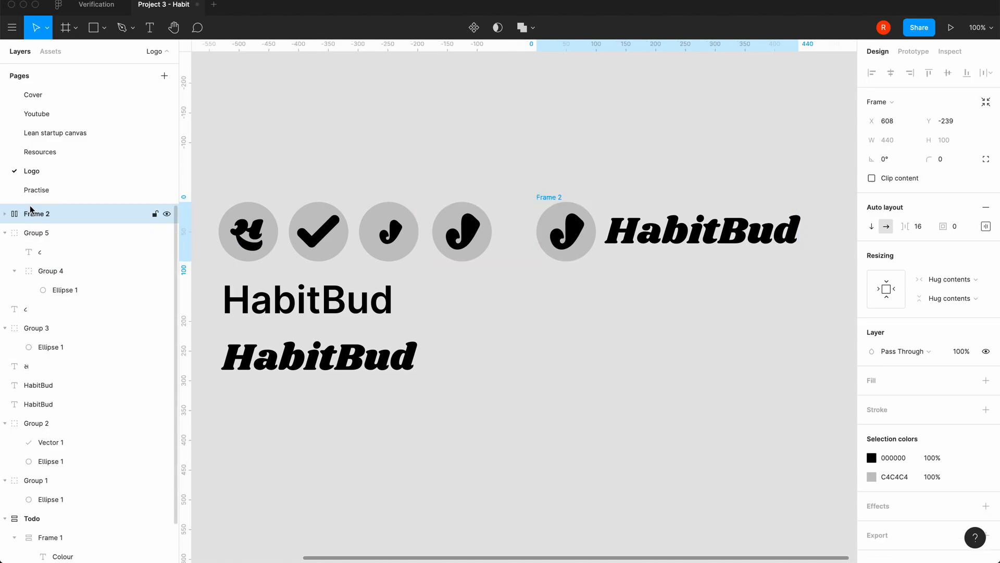
left_click(5, 233)
left_click(5, 270)
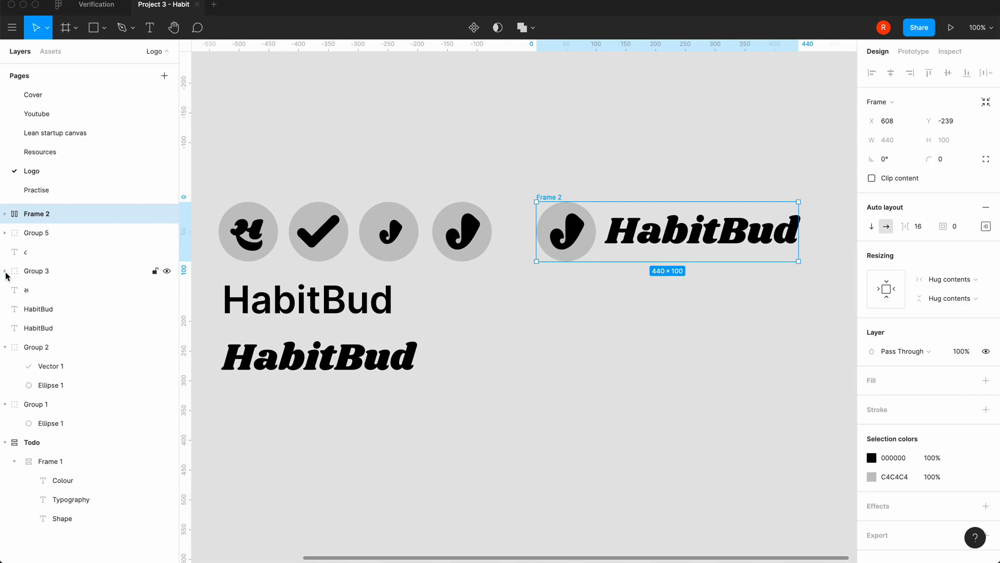
left_click(525, 305)
Step: Duplicate the horizontal logo frame and place the copy directly below the original at X 608, Y -87
scroll(525, 304, "right", 3)
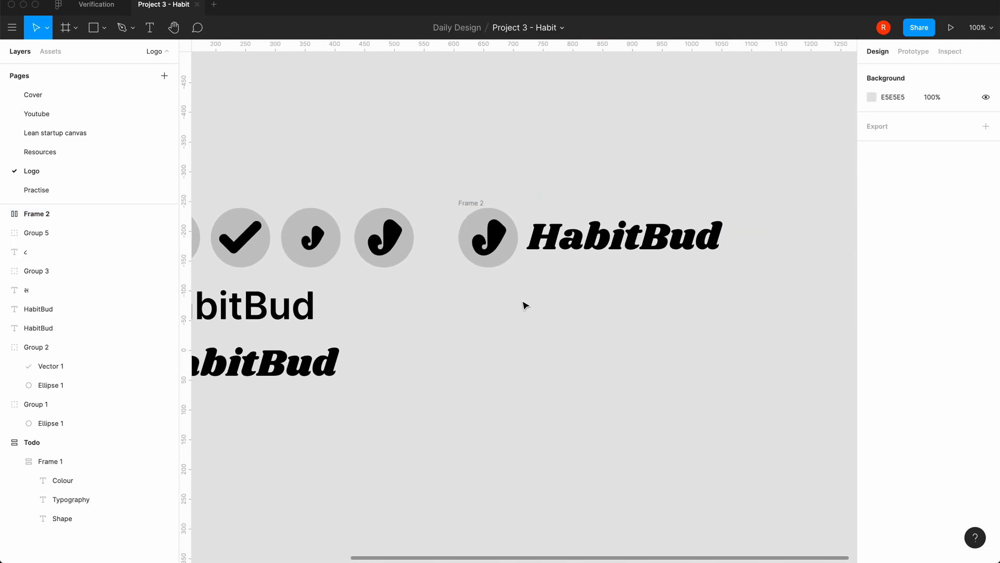
left_click(512, 248)
left_click(478, 204)
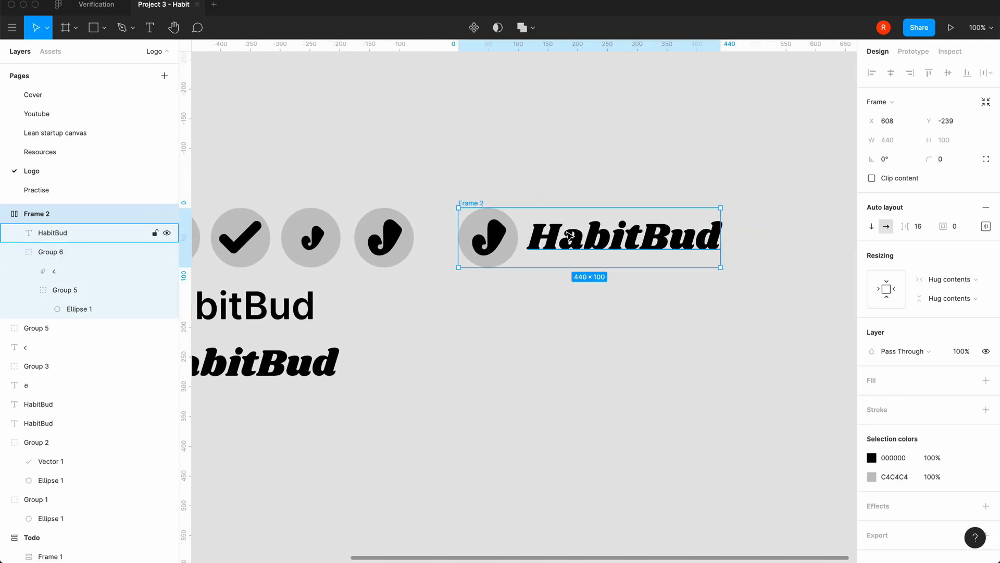
key("super+c")
key("super+v")
left_click(589, 232, "shift")
left_click(769, 201)
left_click_drag(763, 204, 477, 295)
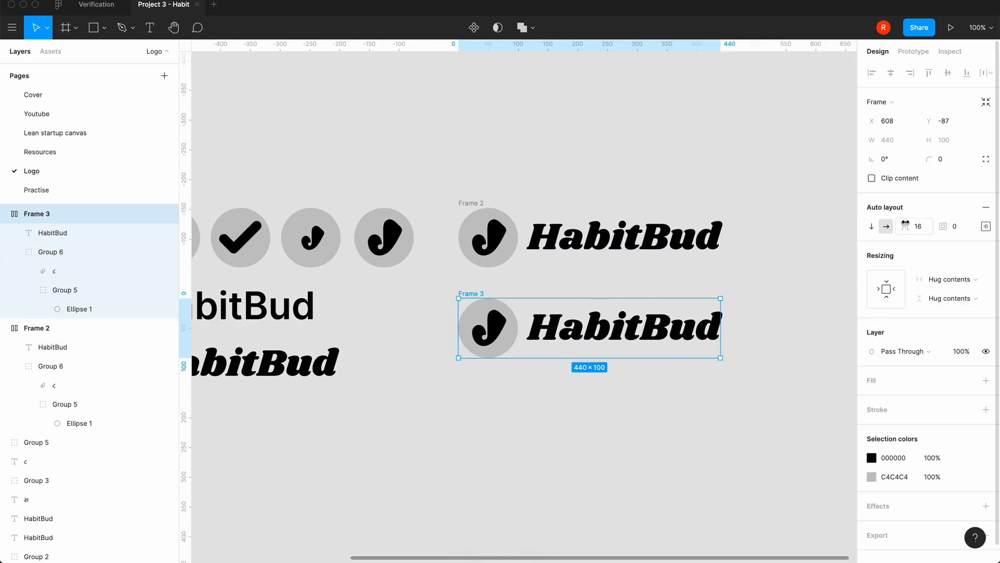
Step: Change the lower logo frame's auto layout to vertical with item spacing 0, stacking the icon above the wordmark
left_click(872, 227)
left_click(927, 231)
type("0")
key("Return")
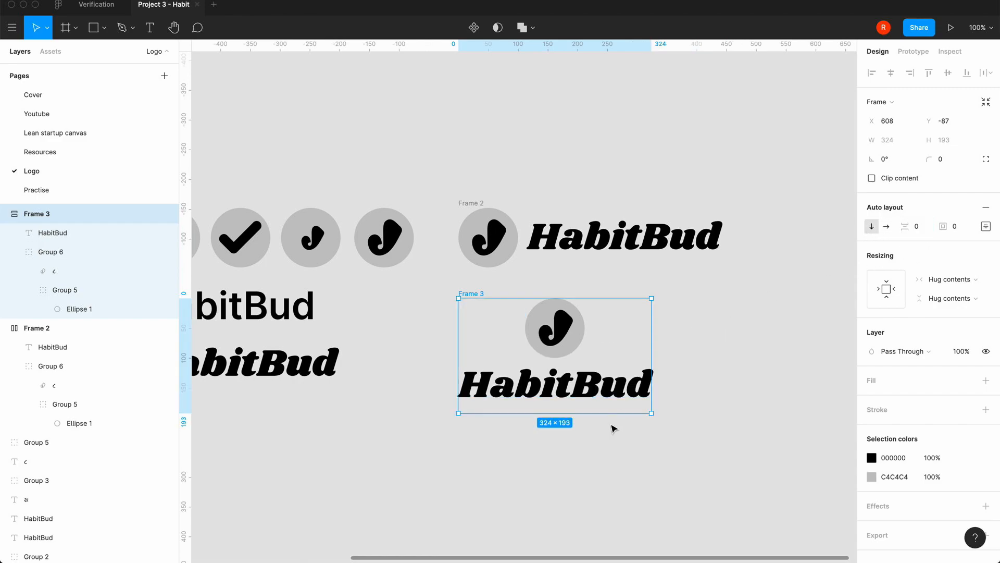
left_click(619, 445)
left_click(577, 342)
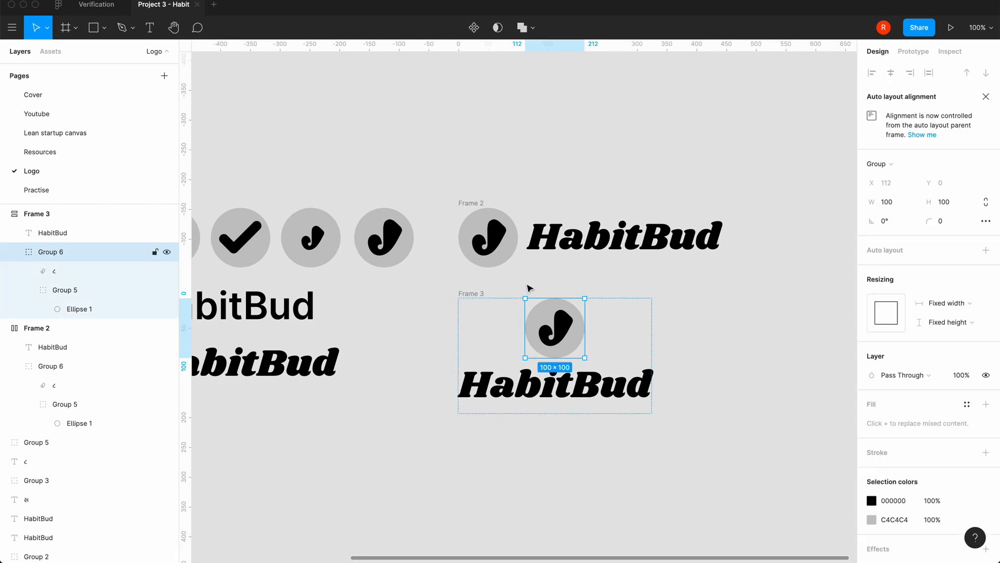
left_click(477, 295)
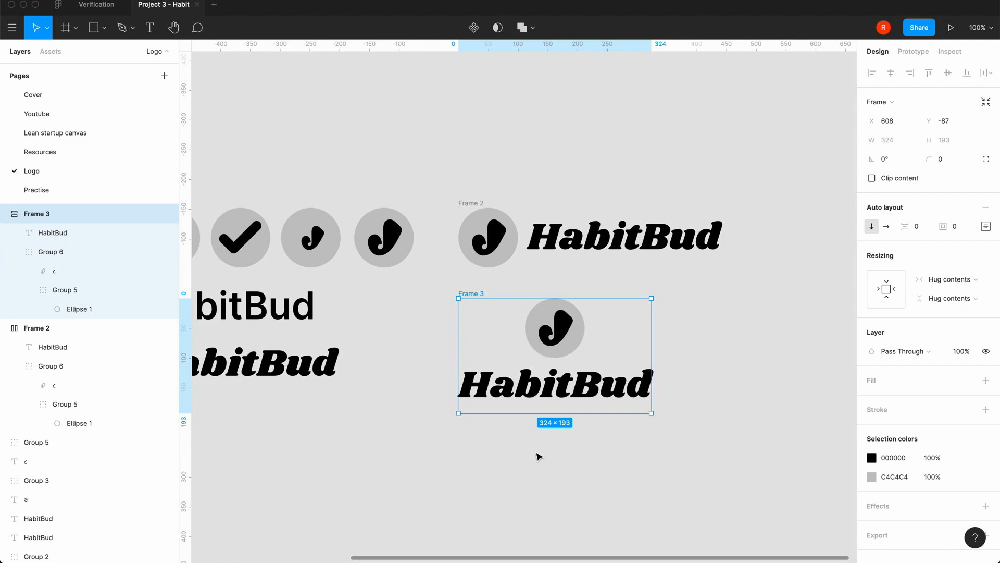
Step: Paste another copy of the horizontal logo frame to the right of the original, on the same row
scroll(539, 456, "right", 2)
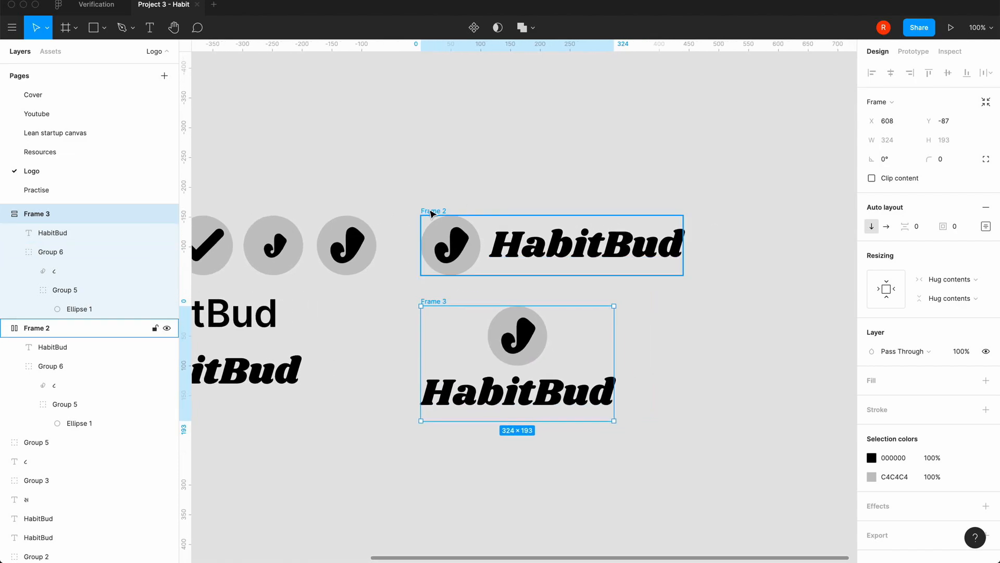
left_click(484, 230)
key("ctrl+v")
left_click(674, 315)
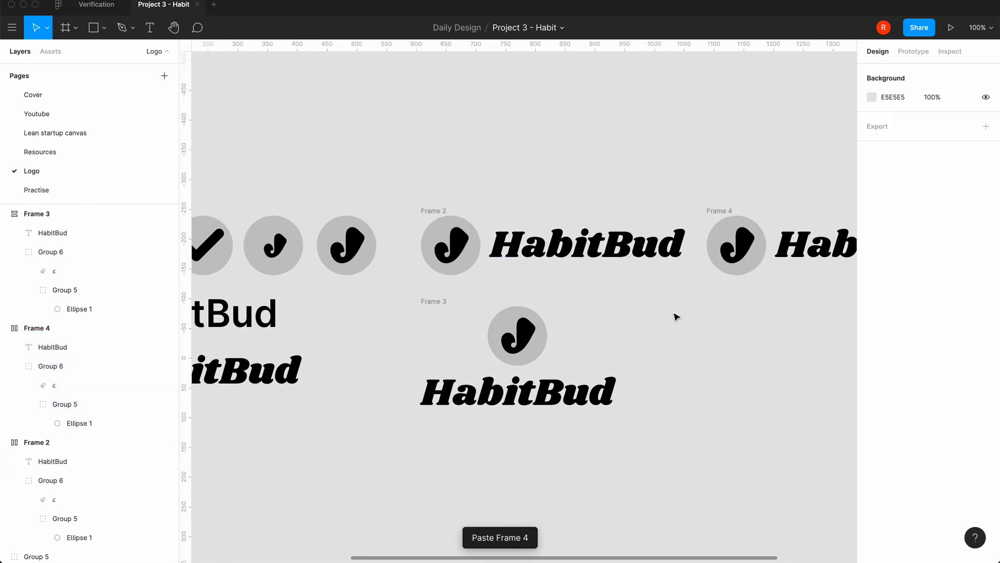
scroll(613, 256, "right", 10)
Step: Resize the grey circle in the rightmost logo frame to 48 × 48 with its proportions constrained
left_click(612, 255)
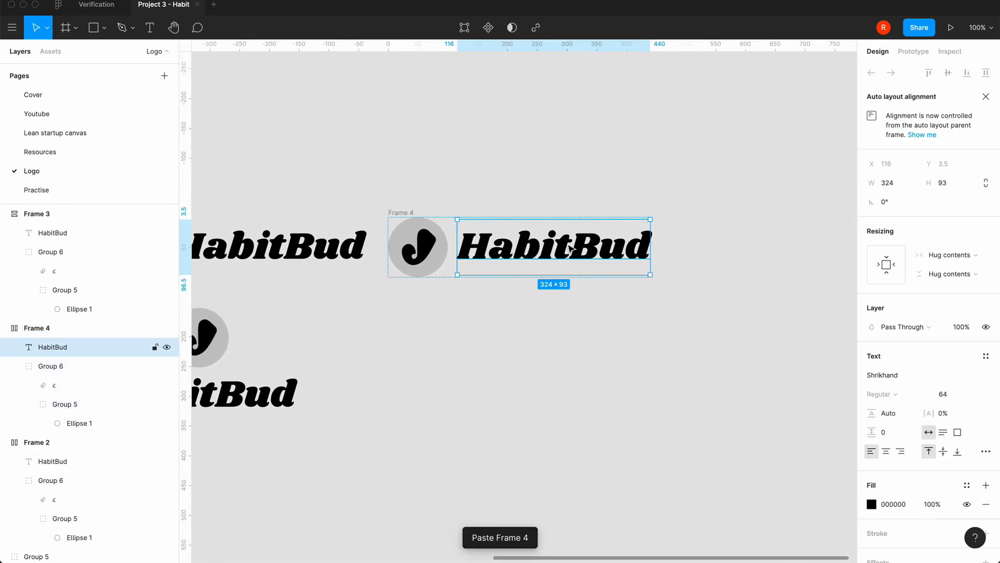
key("Escape")
double_click(410, 233)
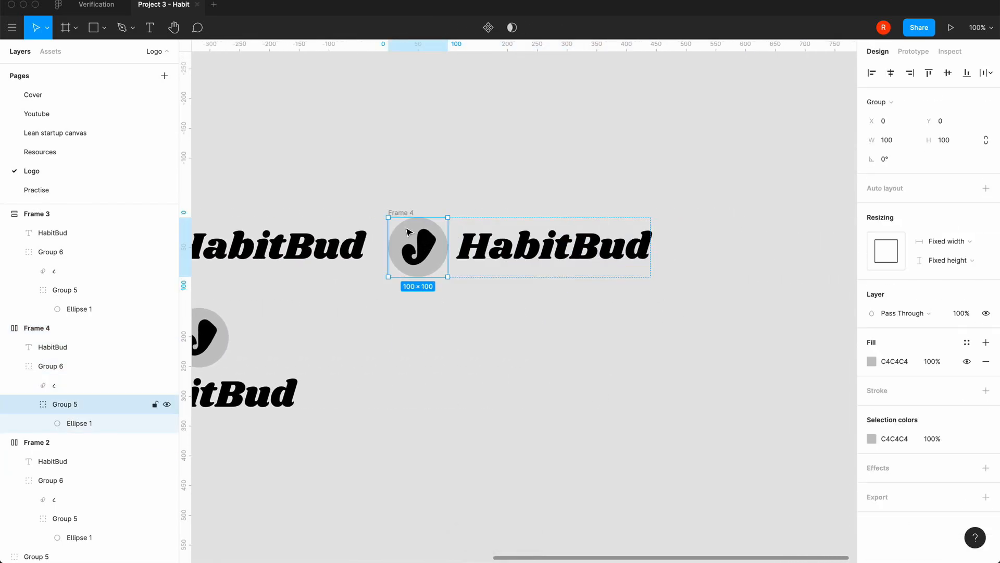
left_click(986, 140)
left_click(958, 145)
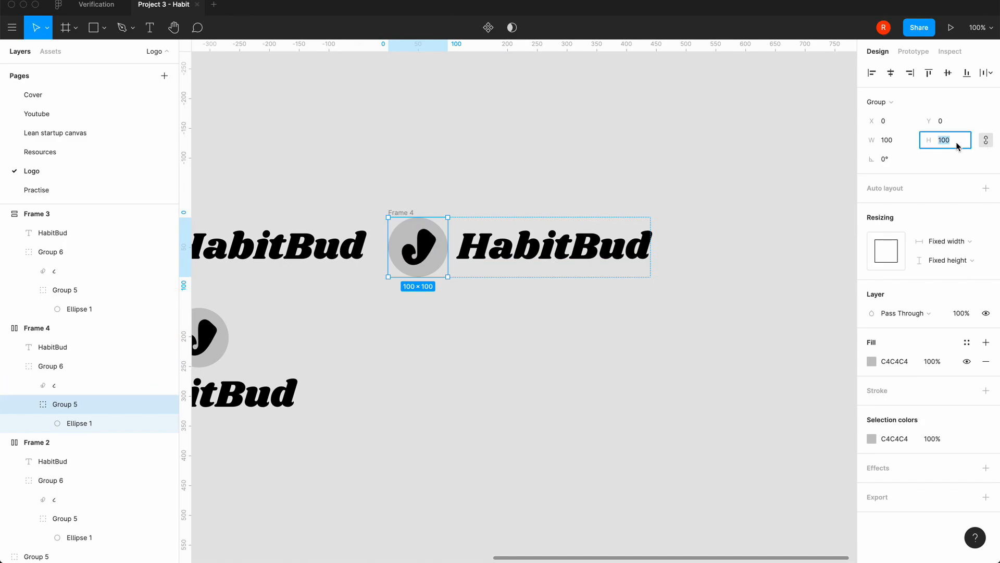
type("48")
key("Return")
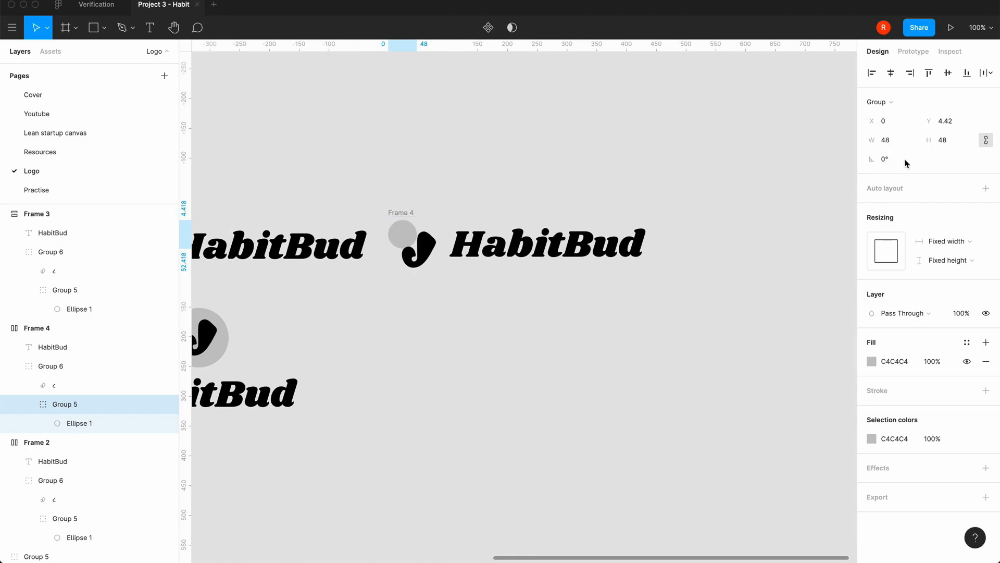
Step: Scale the black glyph in the rightmost logo frame down proportionally from its centre to about 35 × 39
left_click(432, 256)
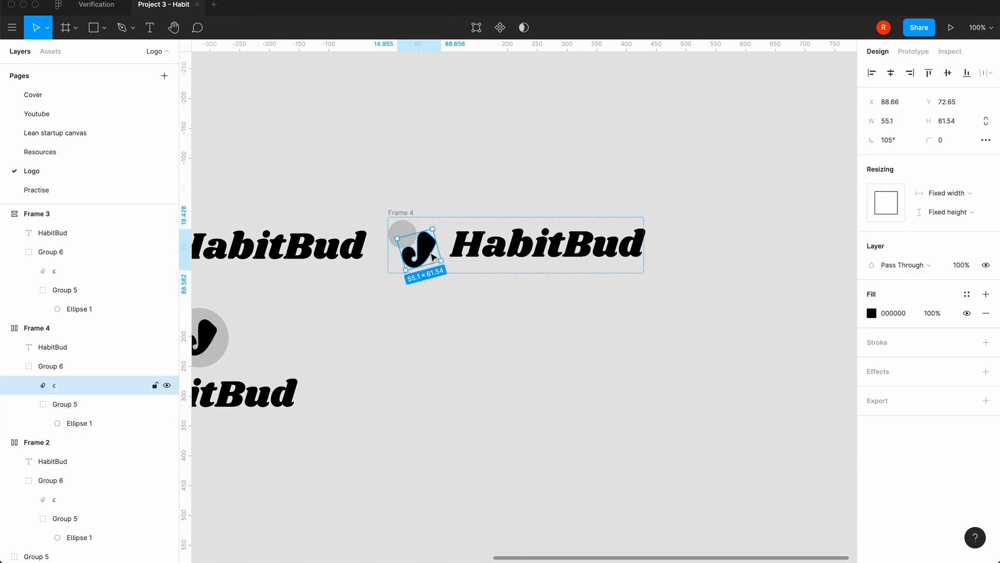
key("alt")
left_click_drag(405, 269, 410, 266)
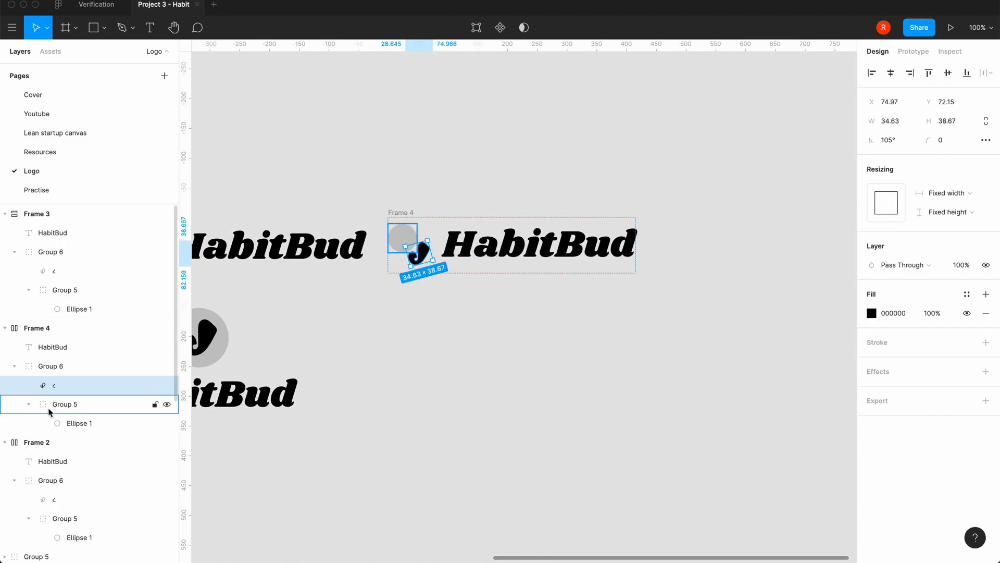
Step: Move the small glyph into the circle's group, above Ellipse 1, and centre the two on each other horizontally and vertically
left_click_drag(67, 384, 73, 422)
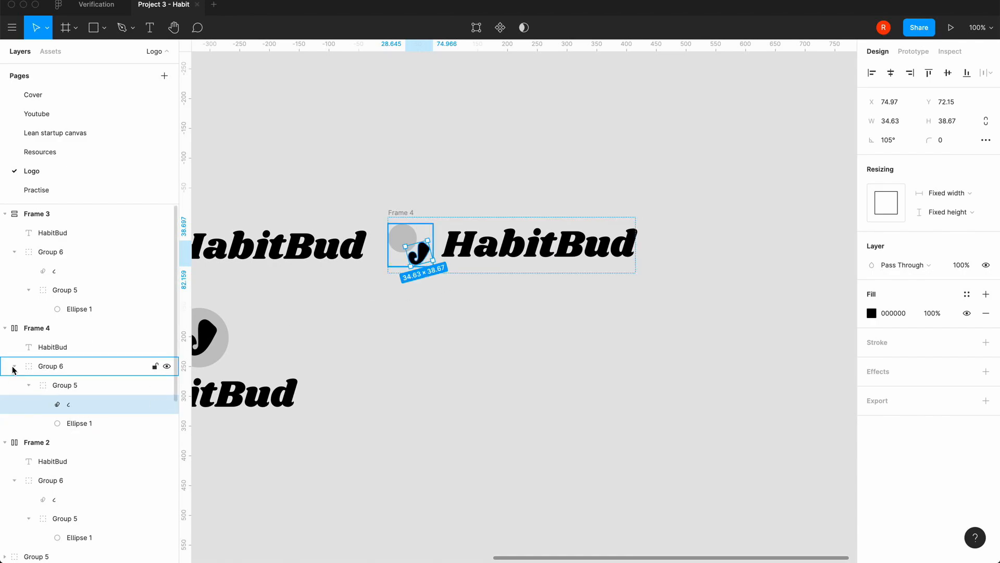
left_click(63, 422, "shift")
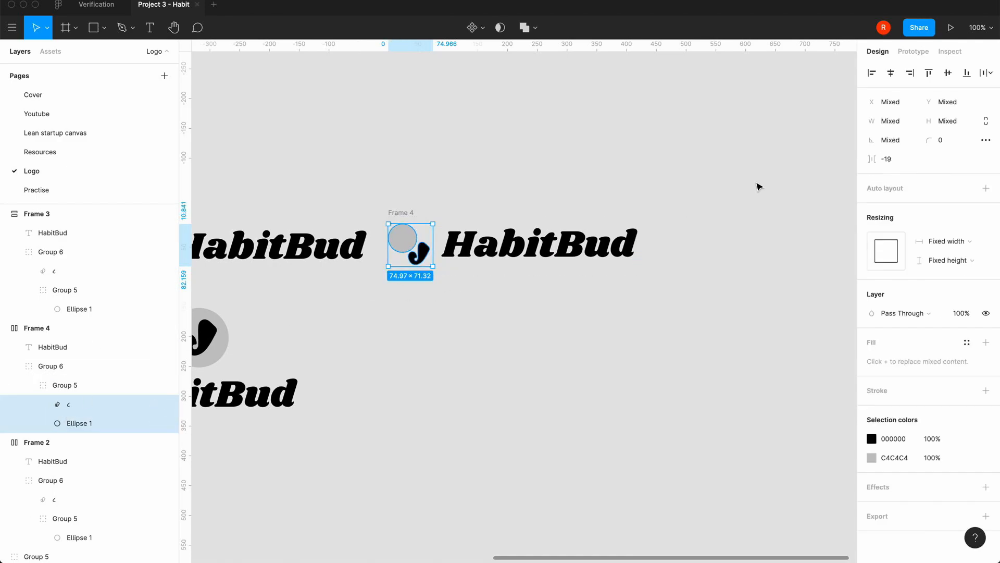
left_click(891, 73)
left_click(948, 72)
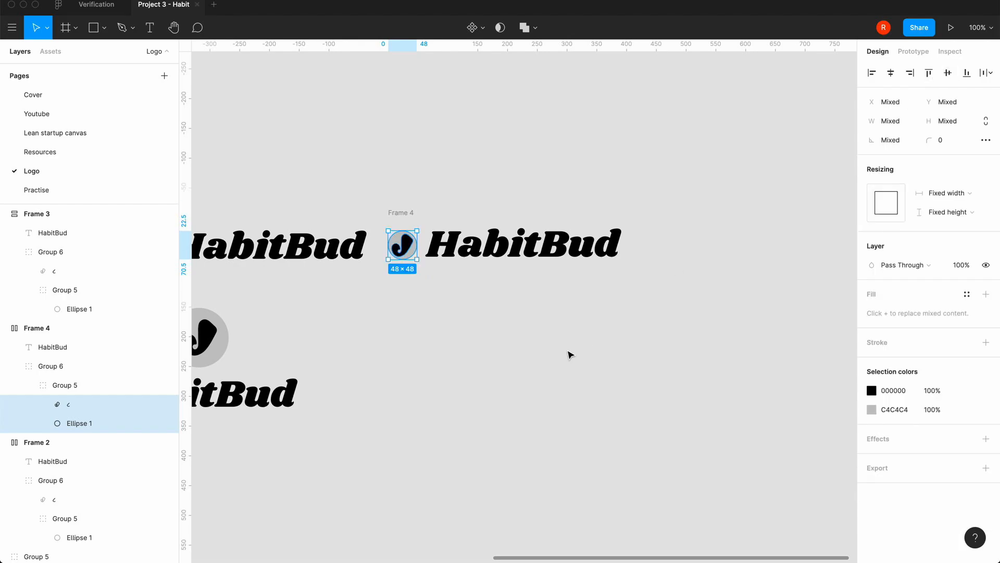
left_click(386, 324)
Step: Set the small icon's glyph height to 32 with its proportions constrained
scroll(386, 323, "left", 4)
double_click(494, 252)
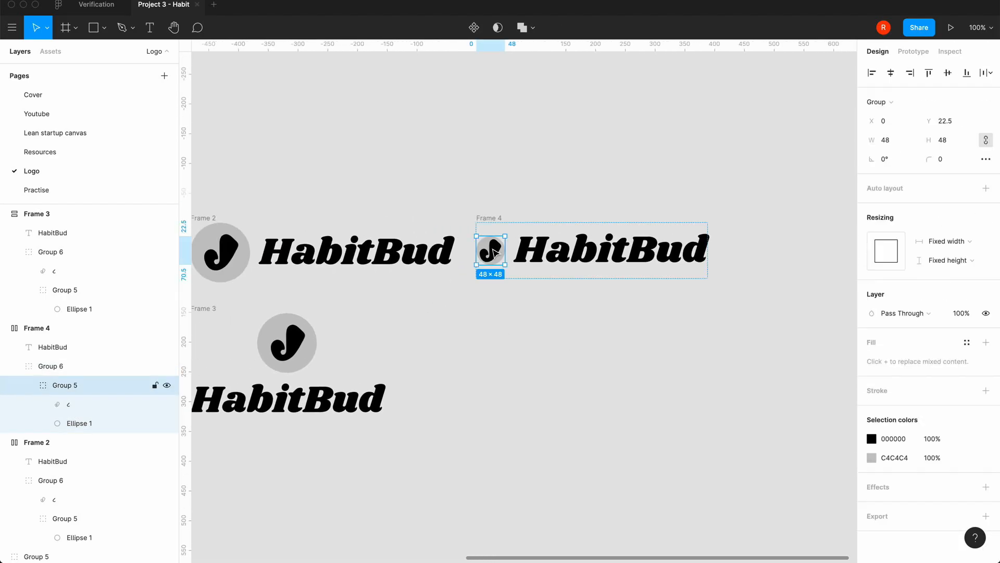
double_click(494, 253)
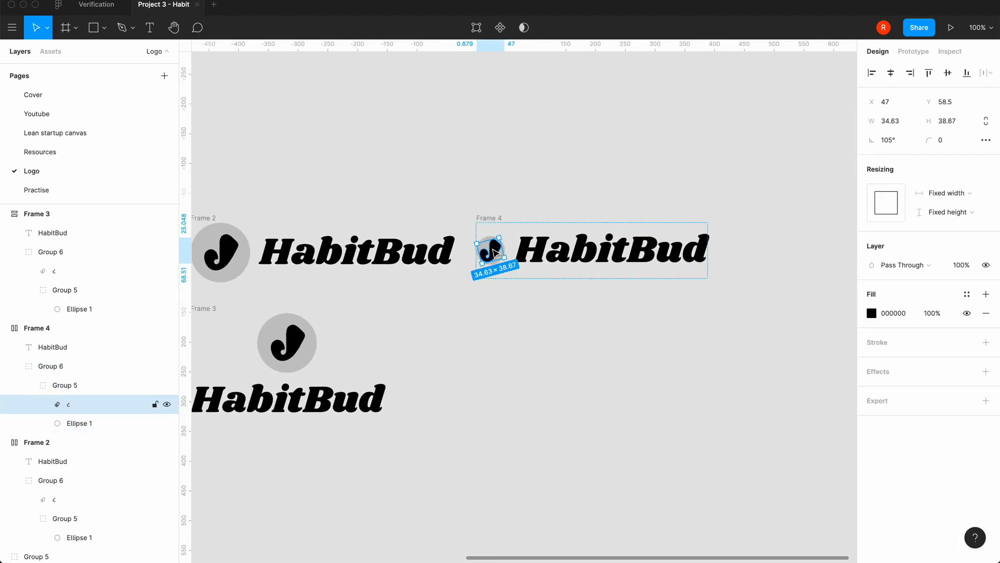
left_click(985, 121)
left_click(957, 126)
type("32")
key("Return")
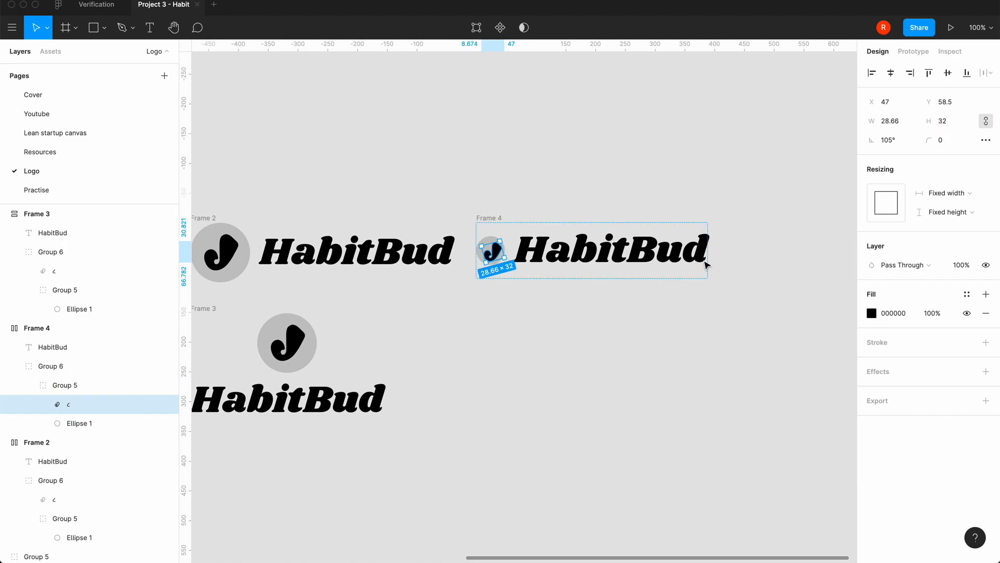
Step: Re-centre the resized glyph horizontally and vertically within the 48 px circle
left_click(96, 425, "shift")
left_click(895, 74)
left_click(947, 72)
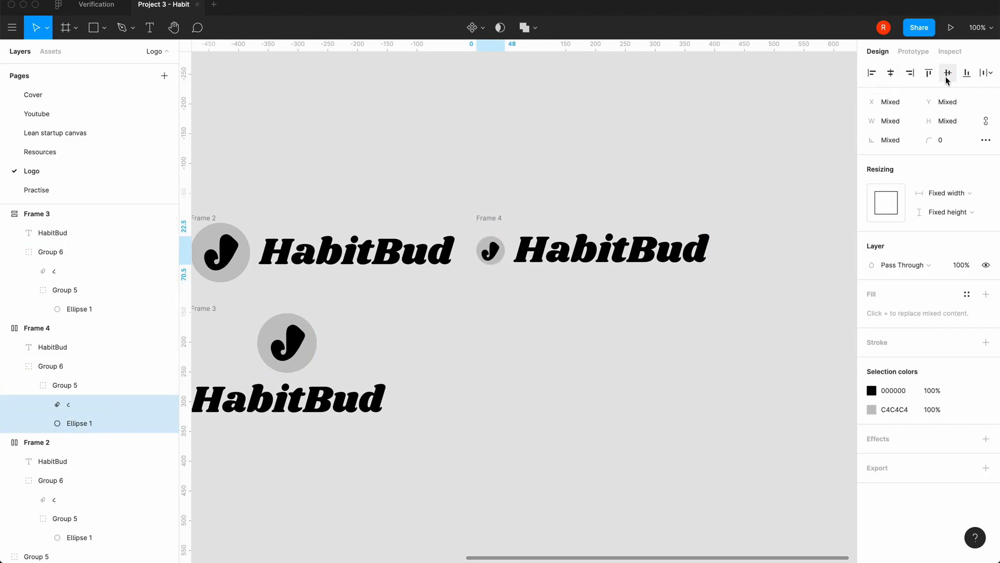
left_click(581, 418)
scroll(573, 417, "left", 3)
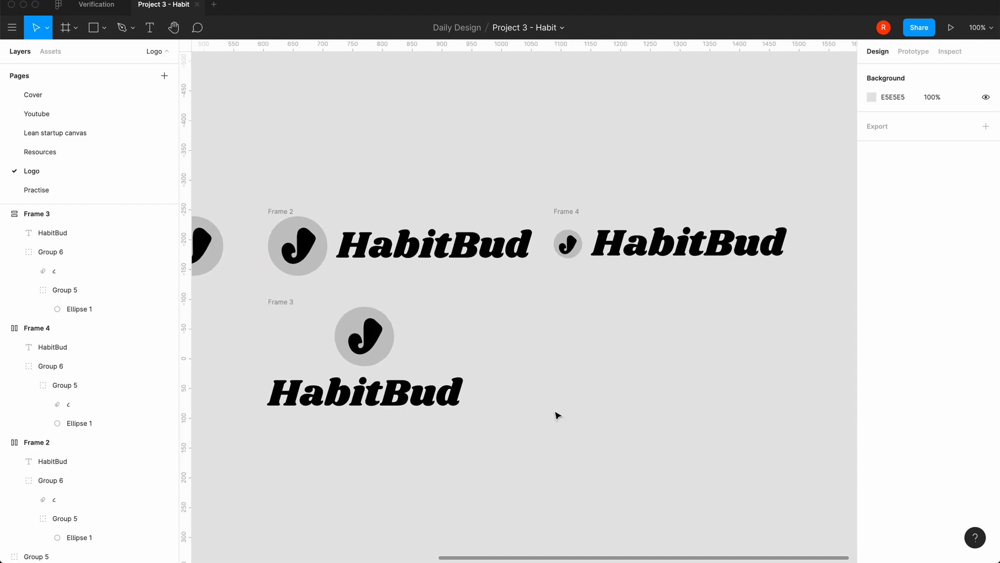
scroll(556, 414, "right", 3)
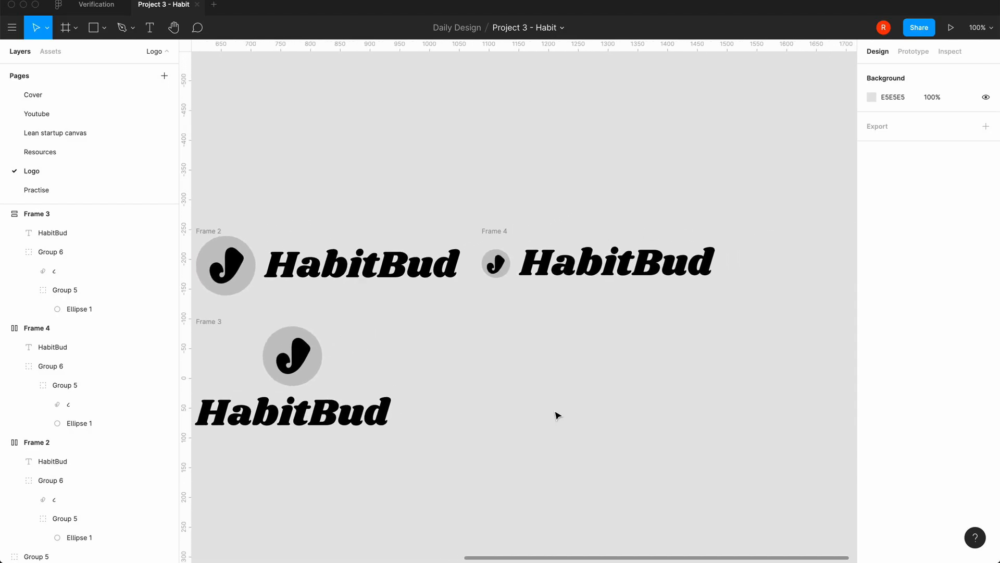
Step: Set the font size of the wordmark in the rightmost logo frame to 24
left_click(587, 267)
left_click(974, 396)
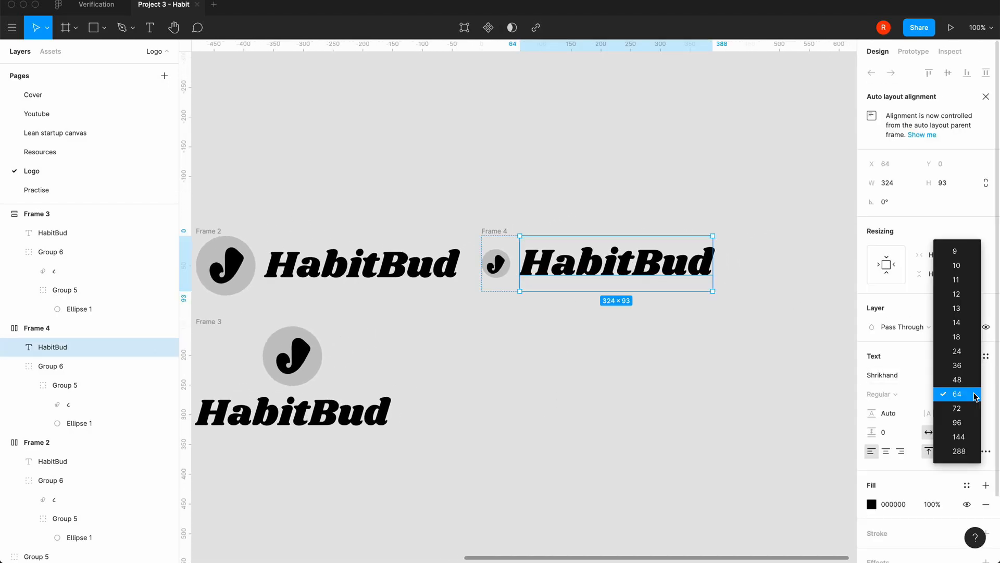
left_click(963, 350)
left_click(603, 415)
scroll(603, 416, "left", 2)
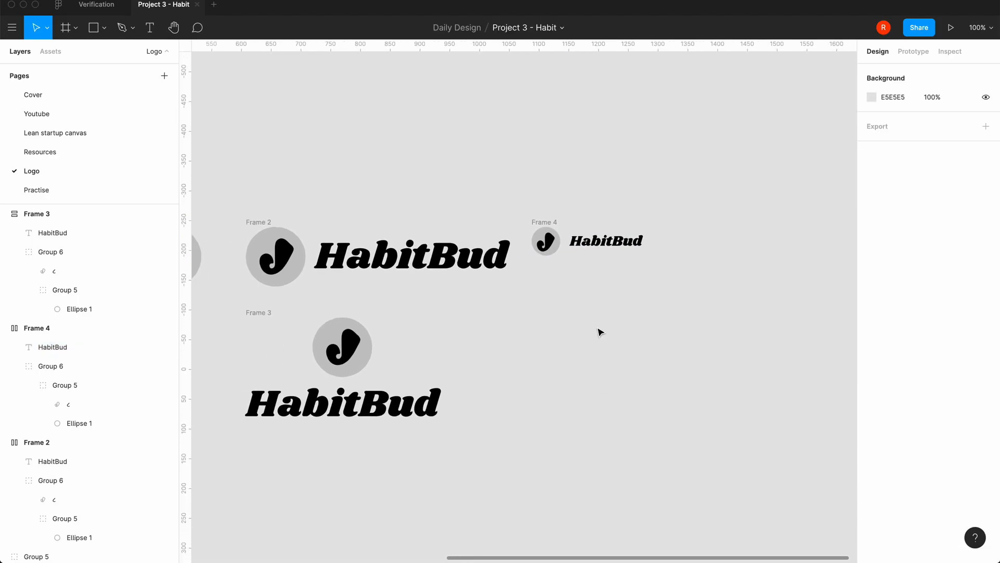
Step: Set the font size of the HabitBud wordmark in Frame 4 to 32
left_click(606, 241)
left_click(957, 398)
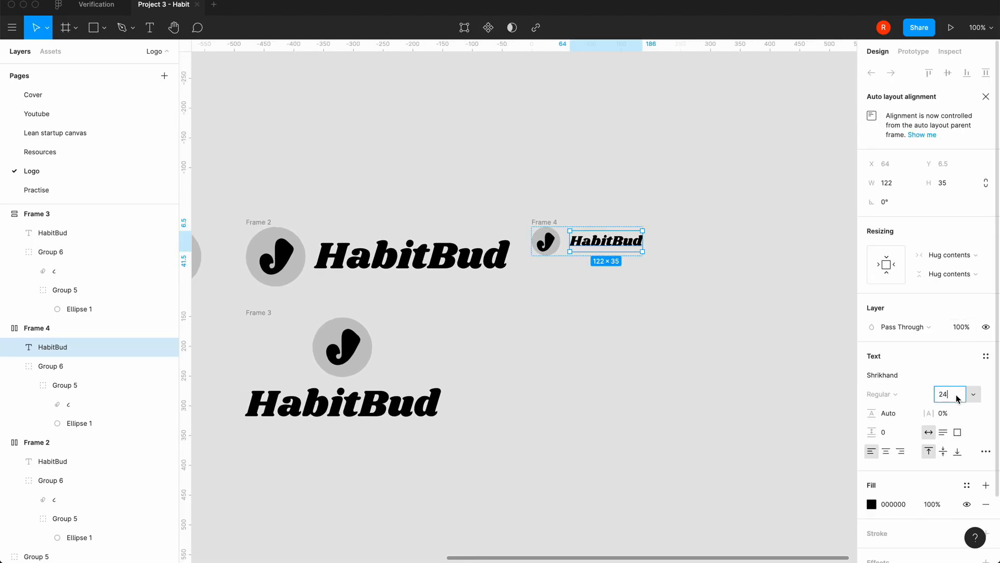
type("32")
key("Return")
left_click(589, 427)
Step: Duplicate the small horizontal logo in Frame 4 beside the original
scroll(590, 428, "right", 3)
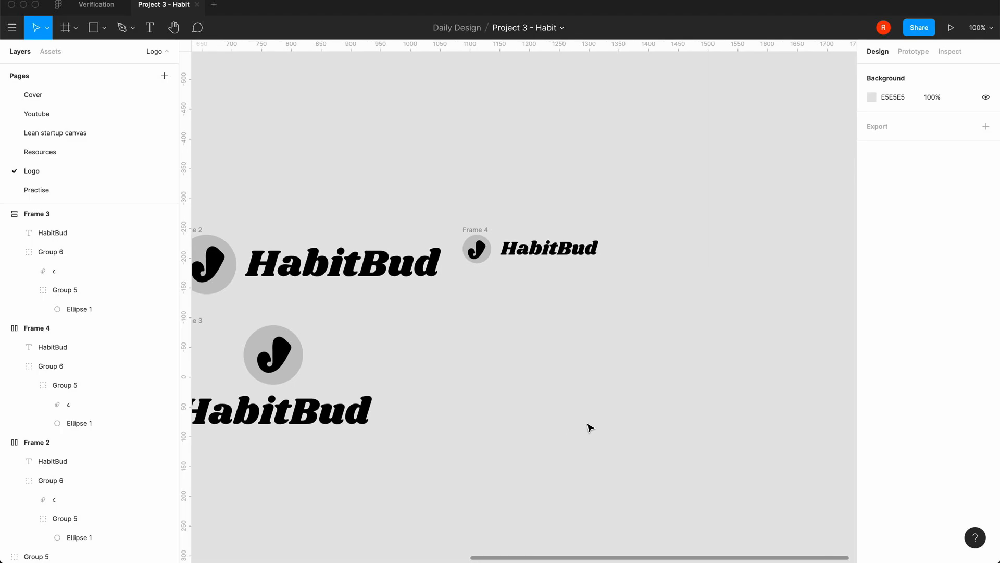
left_click(479, 231)
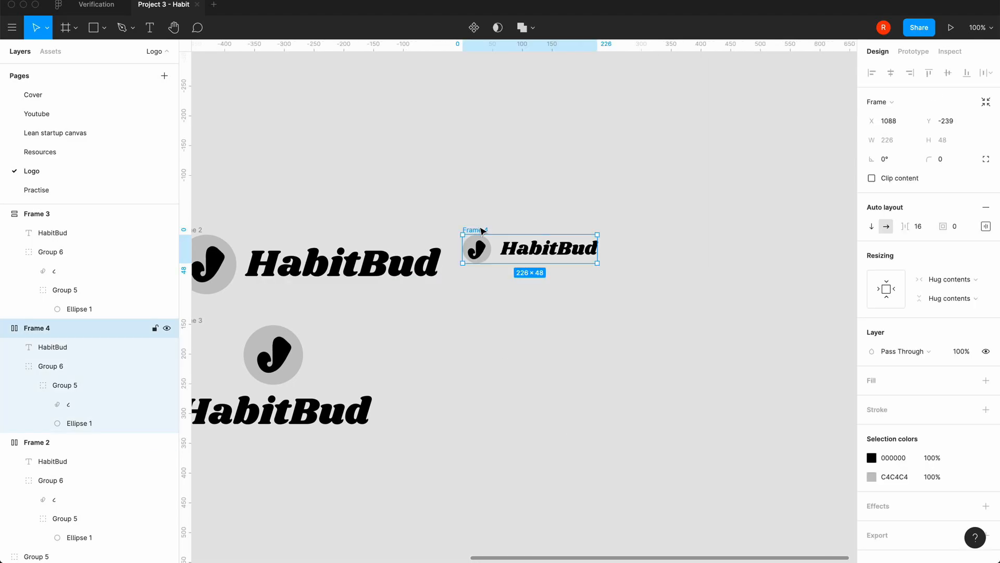
key("super+v")
scroll(536, 375, "right", 2)
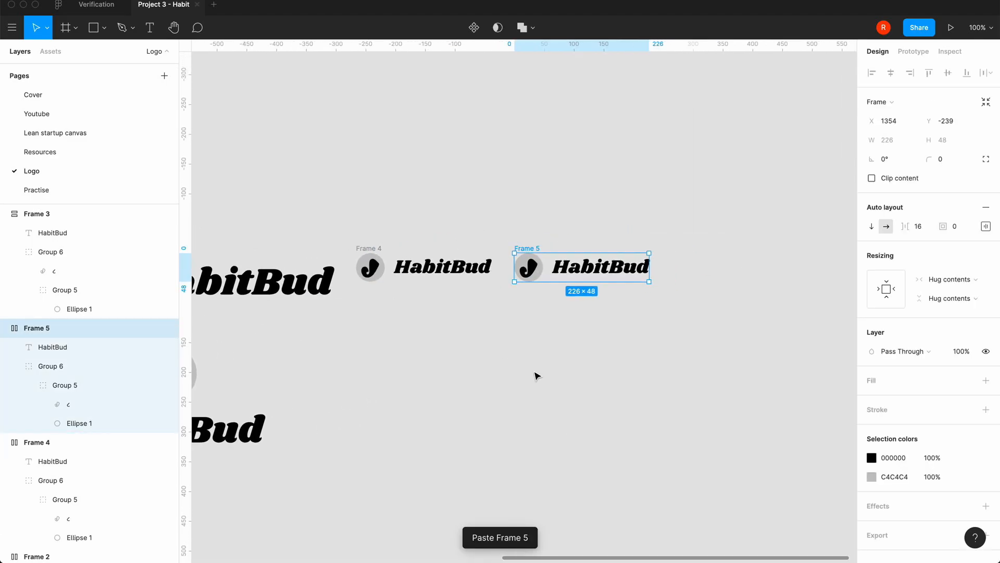
Step: Set the height of the glyph inside Frame 5's icon circle to 16 with its proportions constrained
left_click(532, 273)
double_click(532, 273)
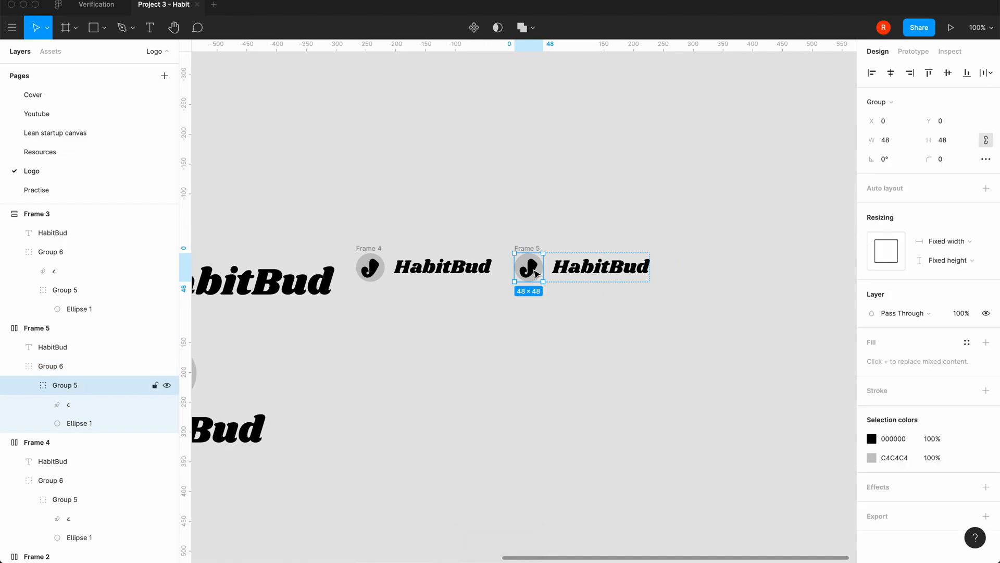
double_click(534, 271)
left_click(962, 122)
type("24")
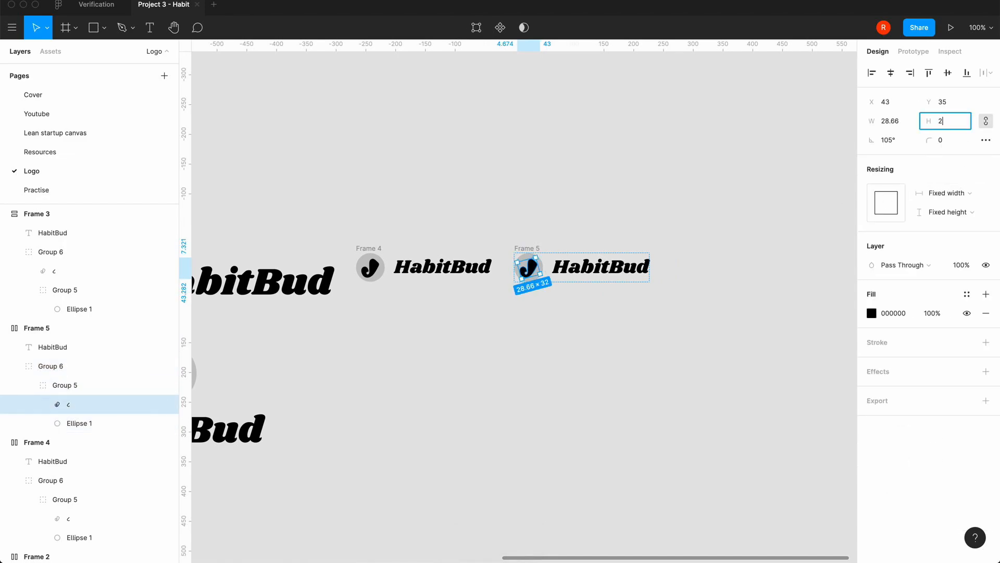
key("Return")
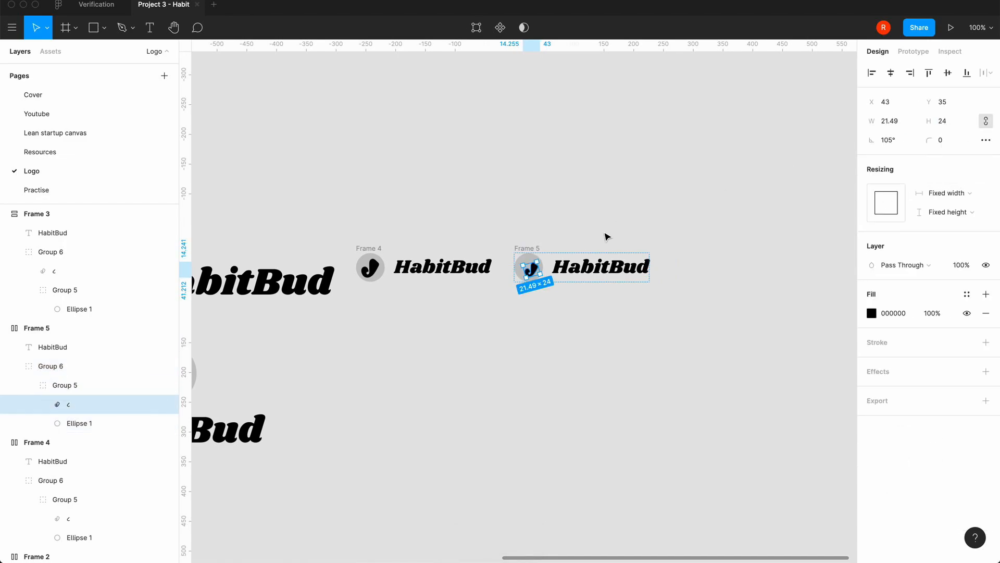
left_click(956, 123)
type("16")
key("Return")
left_click(525, 328)
Step: Resize the grey circle behind Frame 5's glyph to 24 × 24 with its proportions constrained
key("super+equal")
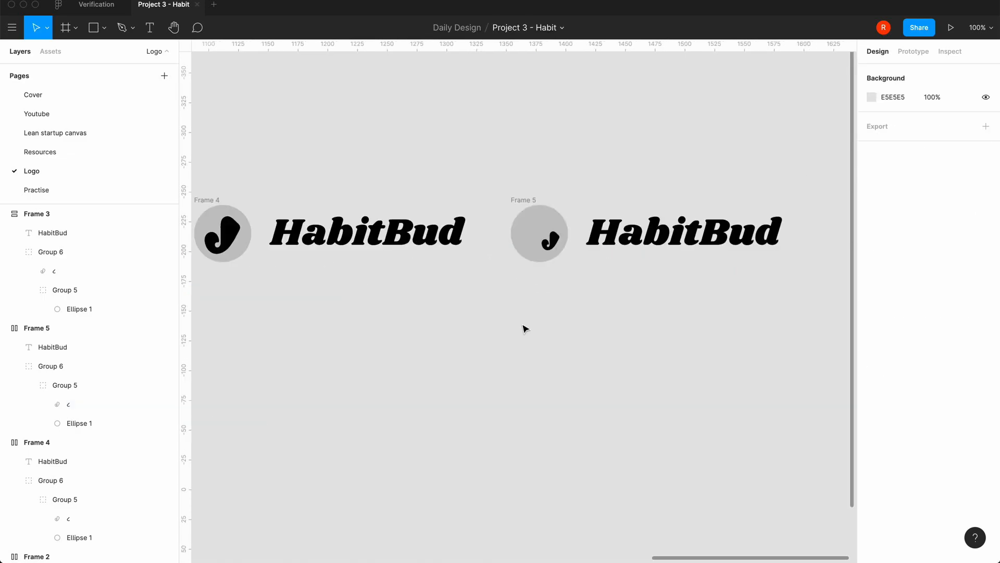
double_click(553, 250)
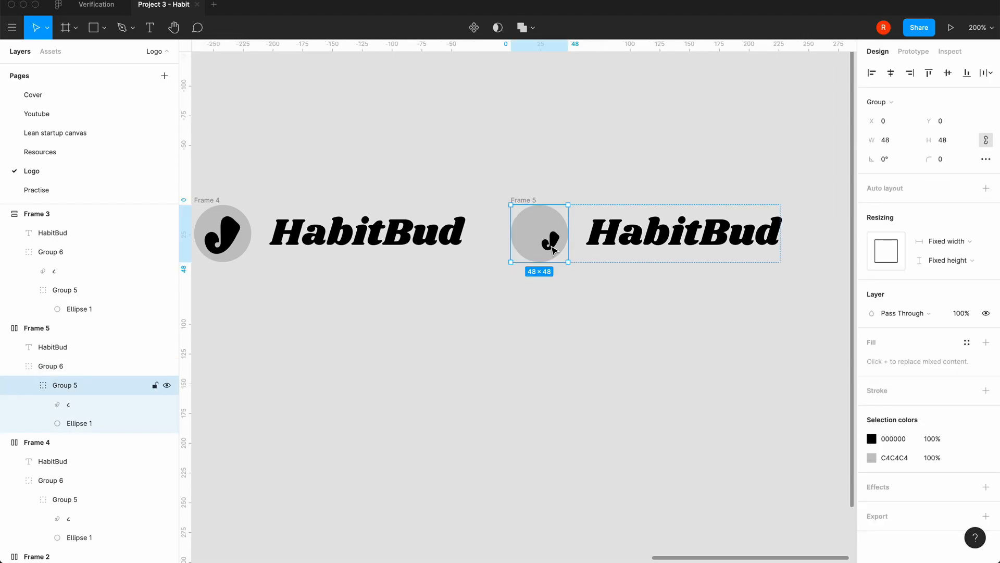
left_click(554, 250)
left_click(537, 229)
left_click(947, 123)
left_click(986, 120)
left_click(961, 123)
type("24")
key("Return")
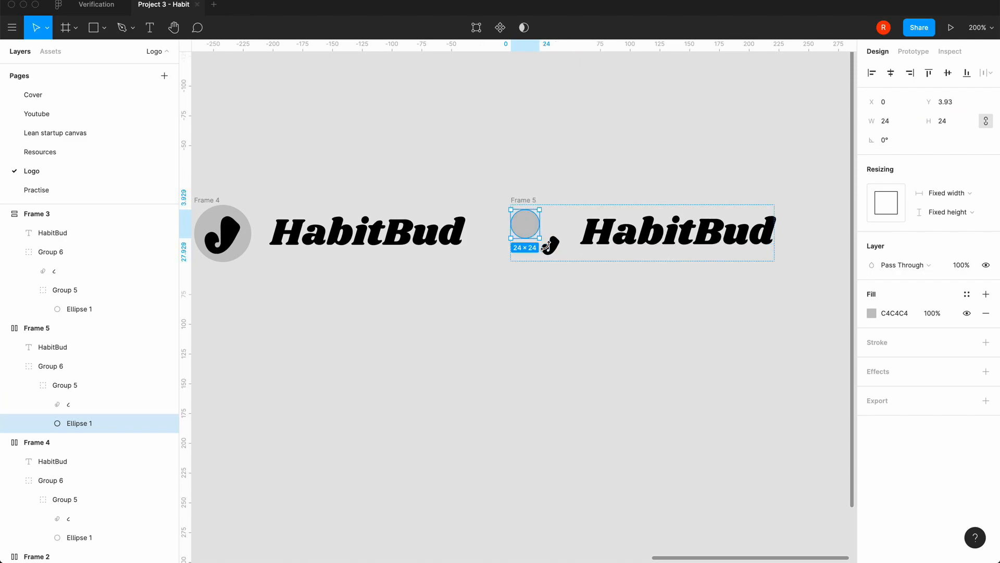
Step: Centre the glyph and the 24 px circle in Frame 5 on each other horizontally and vertically
left_click(71, 413, "shift")
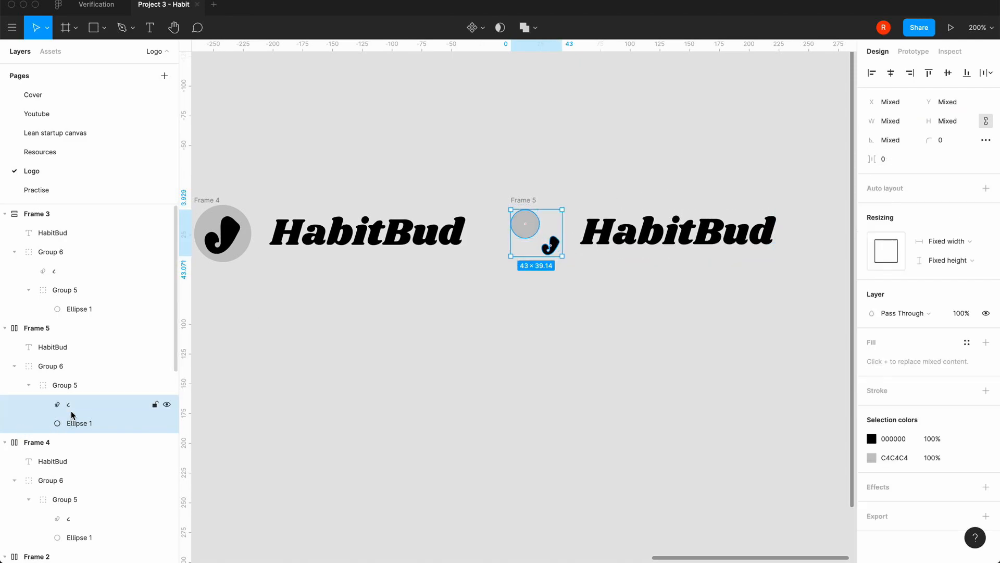
left_click(891, 73)
left_click(949, 73)
left_click(561, 386)
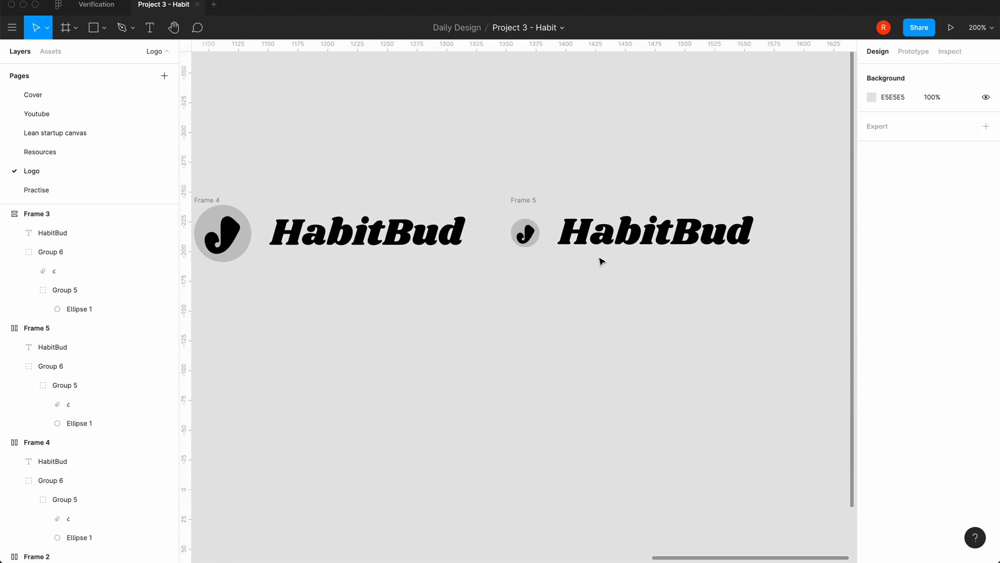
Step: Set the font size of the HabitBud wordmark in Frame 5 to 18
left_click(613, 244)
left_click(974, 394)
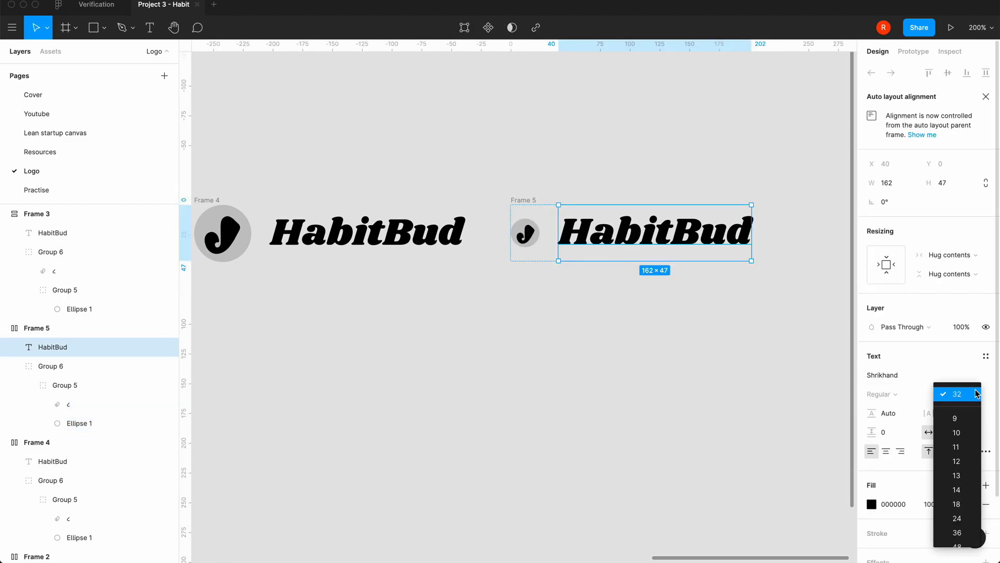
left_click(960, 504)
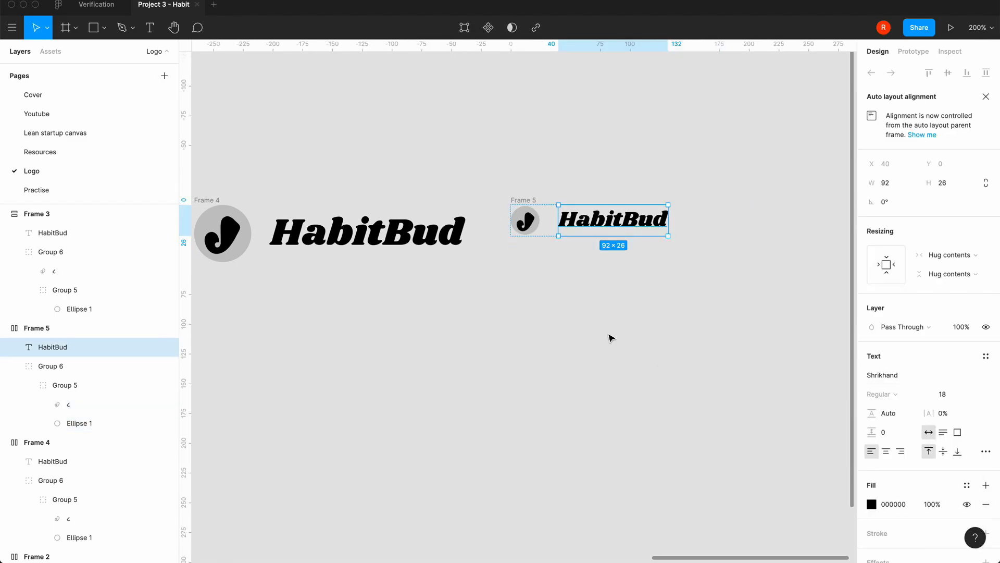
left_click(597, 315)
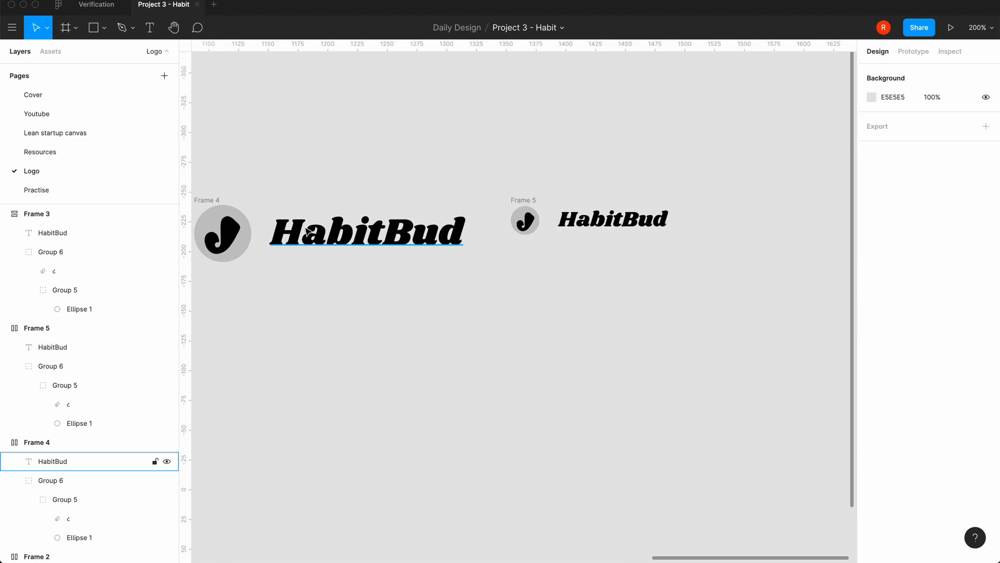
Step: Set the auto layout spacing between icon and wordmark in Frame 4 to 8
scroll(285, 227, "left", 5)
left_click(311, 206)
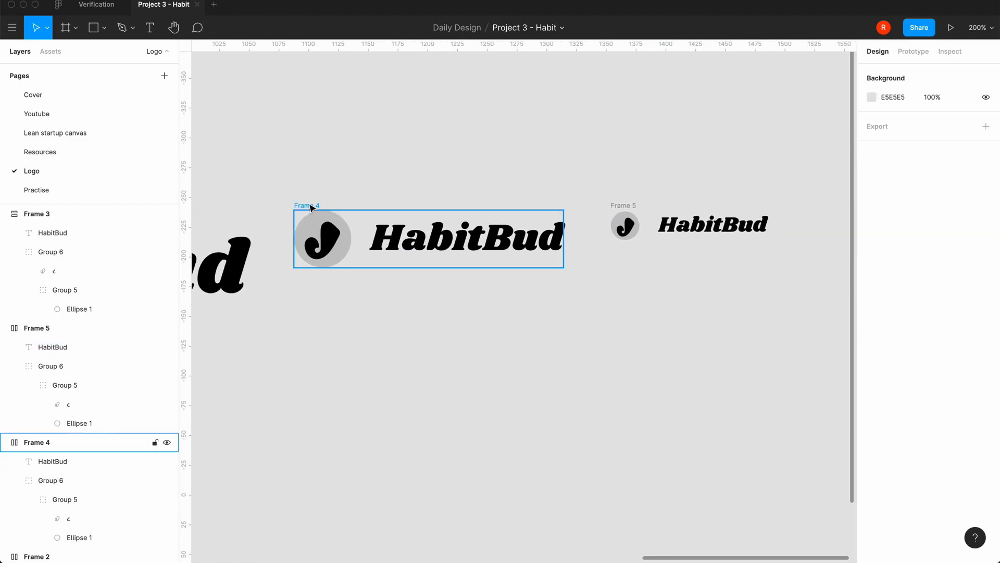
left_click(918, 228)
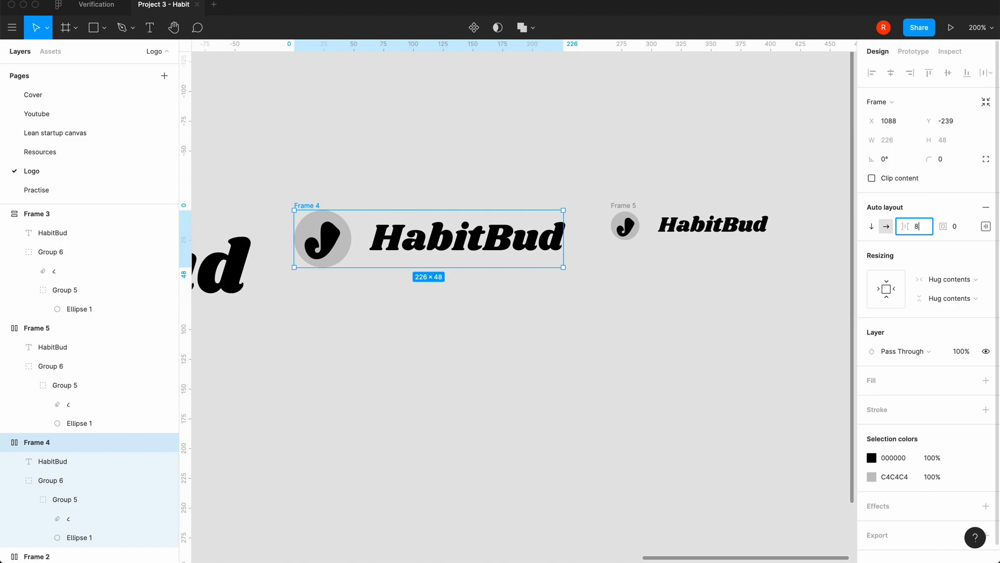
type("8")
key("Return")
Step: Set the auto layout spacing between icon and wordmark in Frame 5 to 8
left_click(629, 210)
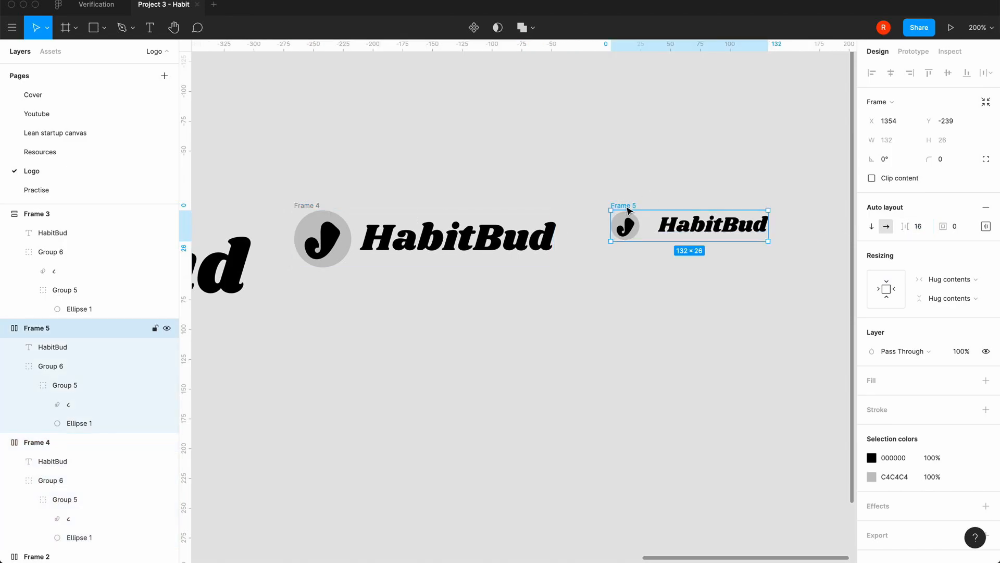
left_click(922, 228)
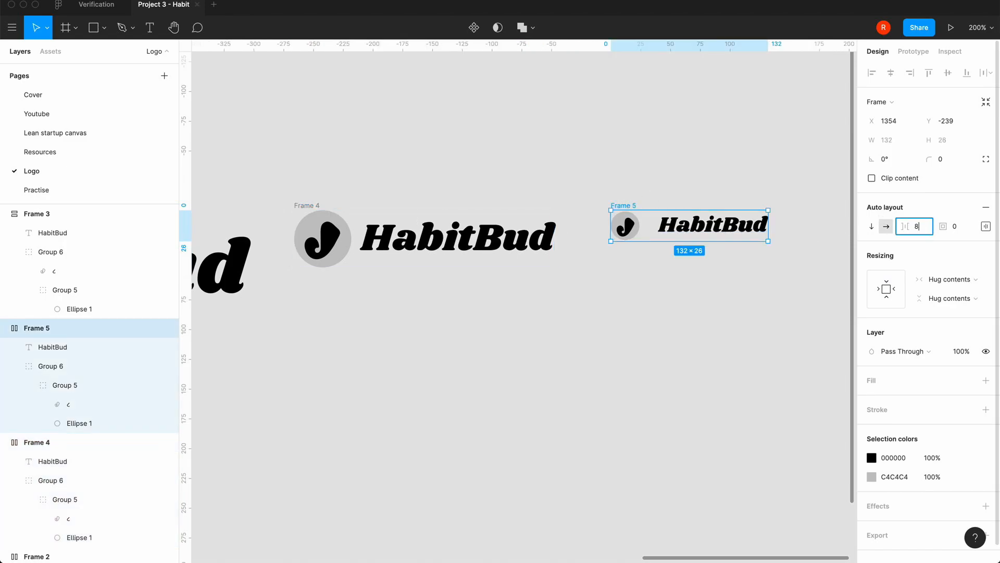
key("Return")
left_click(604, 334)
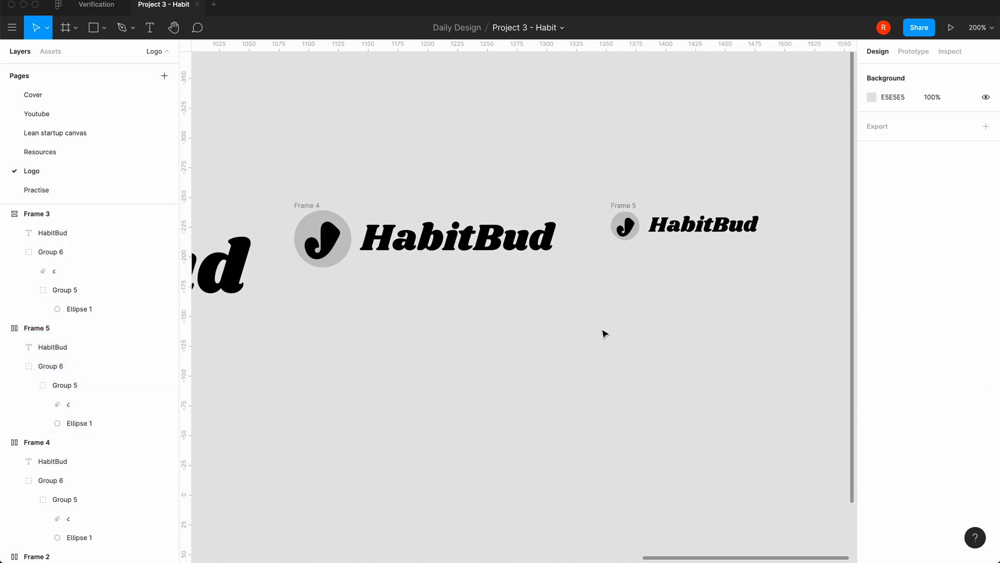
Step: Review the icon explorations and the two HabitBud wordmark options against the shape, typography and colour to-do list
key("minus")
key("minus")
scroll(604, 334, "left", 7)
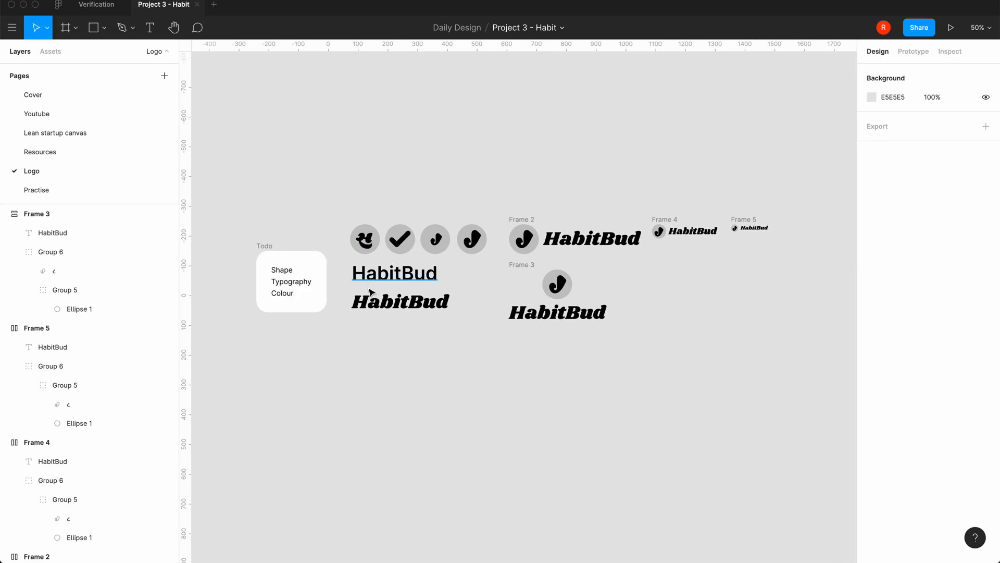
key("shift+0")
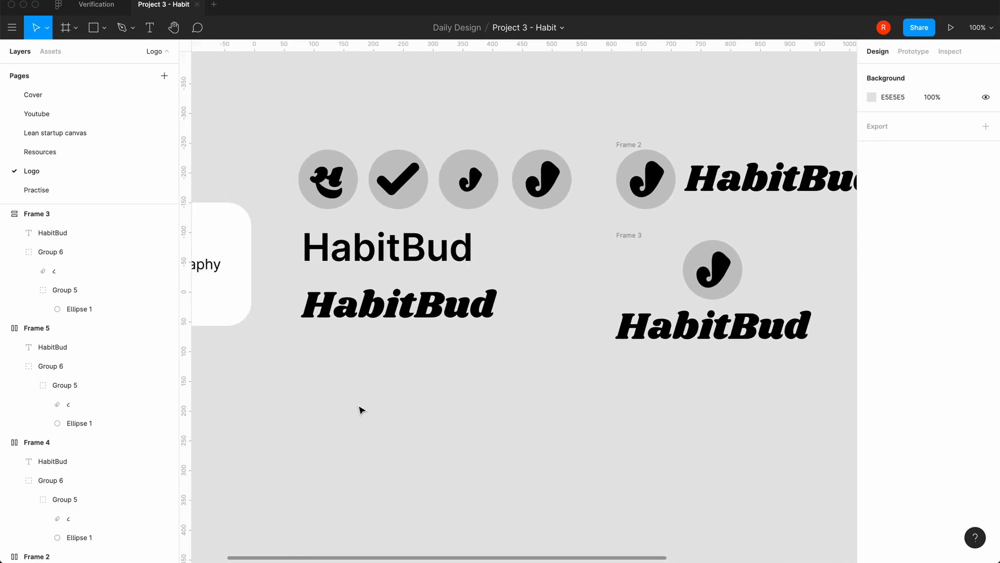
scroll(362, 410, "left", 5)
scroll(362, 410, "up", 2)
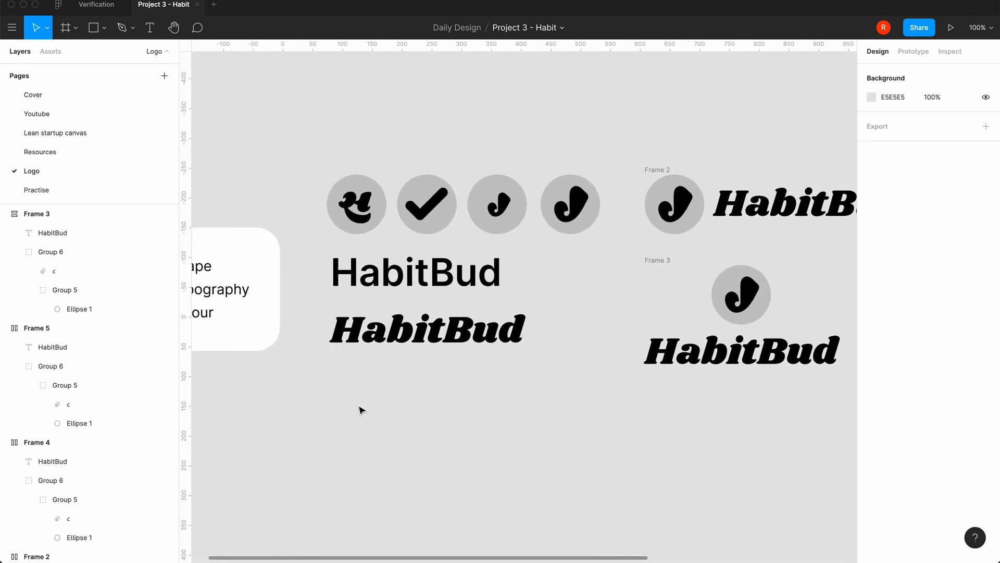
left_click(491, 342)
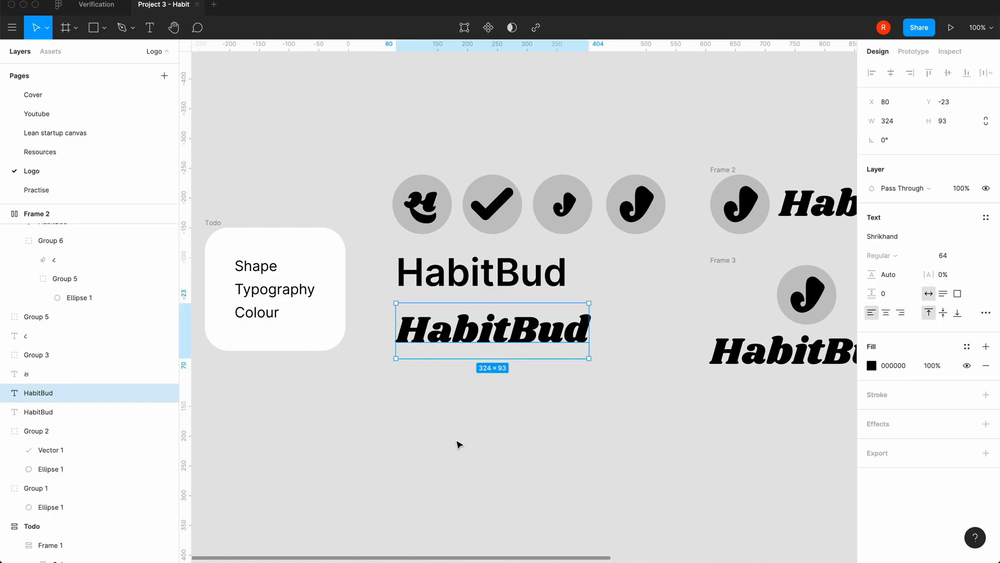
scroll(458, 443, "right", 3)
scroll(458, 444, "up", 1)
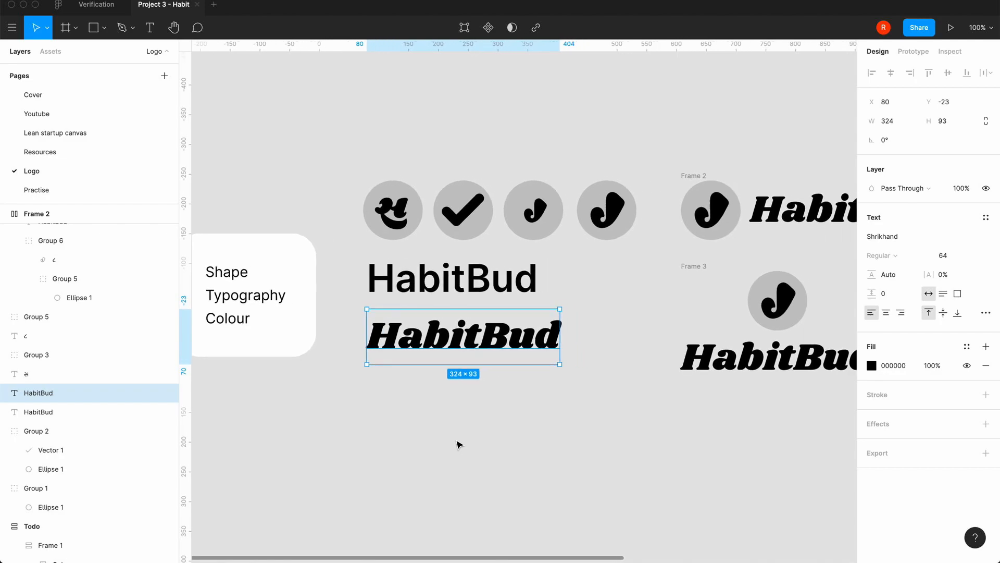
scroll(458, 444, "right", 3)
scroll(458, 444, "up", 1)
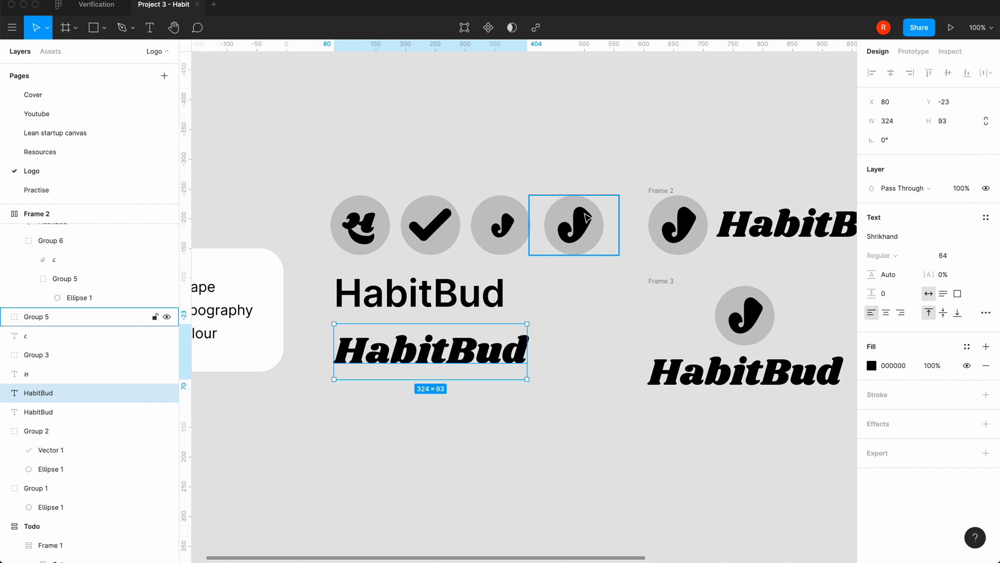
Step: Compare the large horizontal, stacked and two small logo versions for proportion and legibility at different zoom levels
scroll(560, 332, "right", 3)
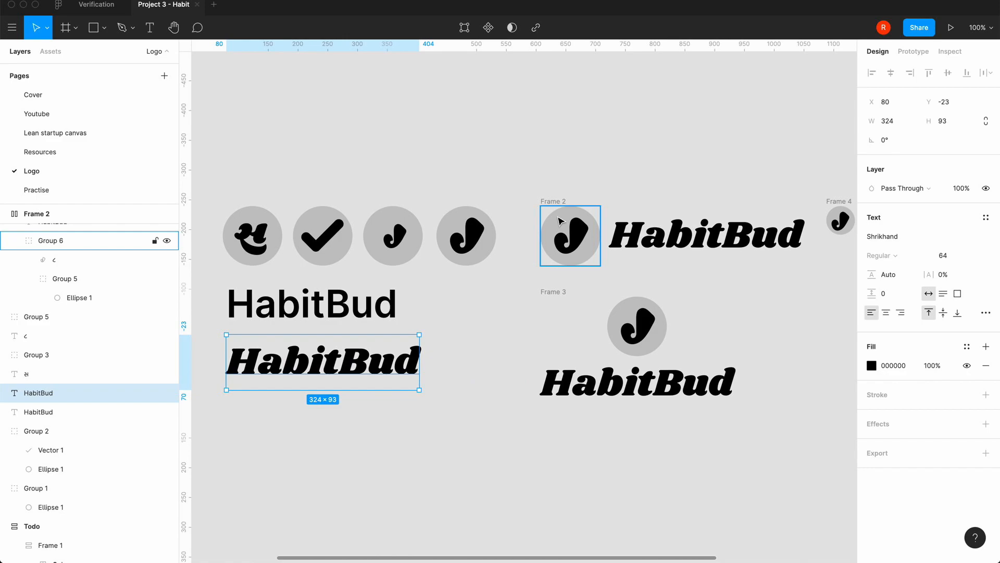
scroll(579, 229, "right", 5)
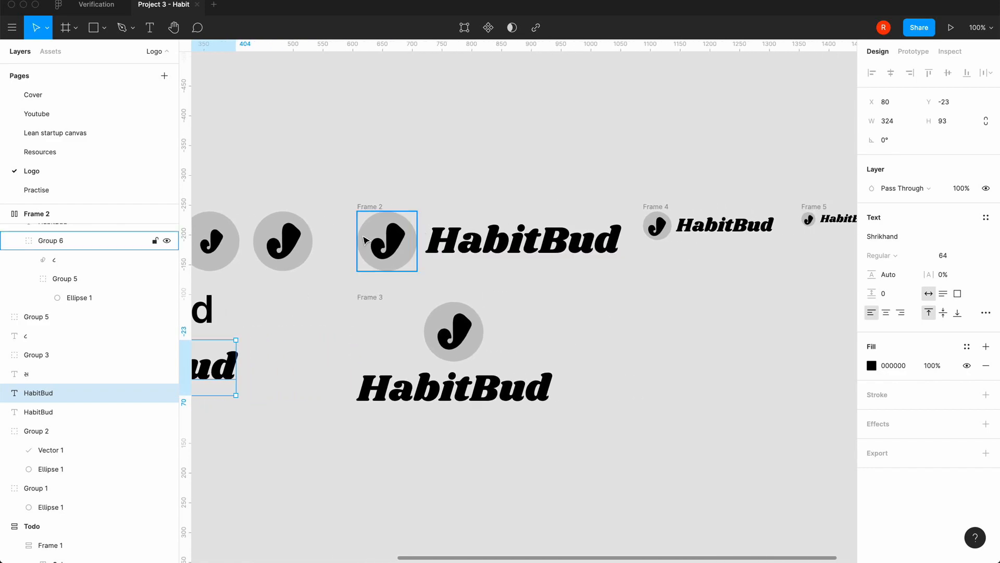
scroll(659, 228, "right", 3)
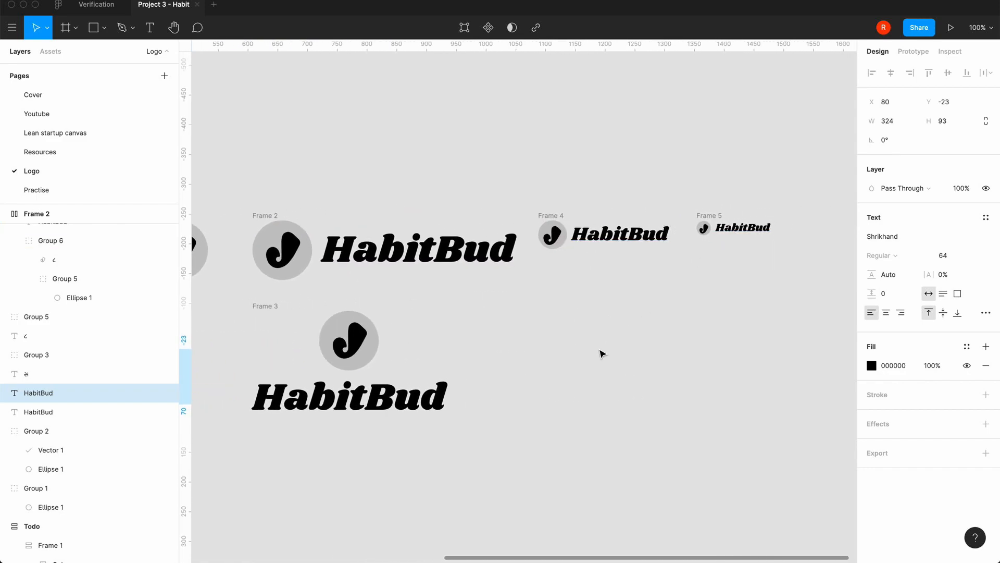
scroll(601, 352, "right", 3)
scroll(564, 366, "down", 3)
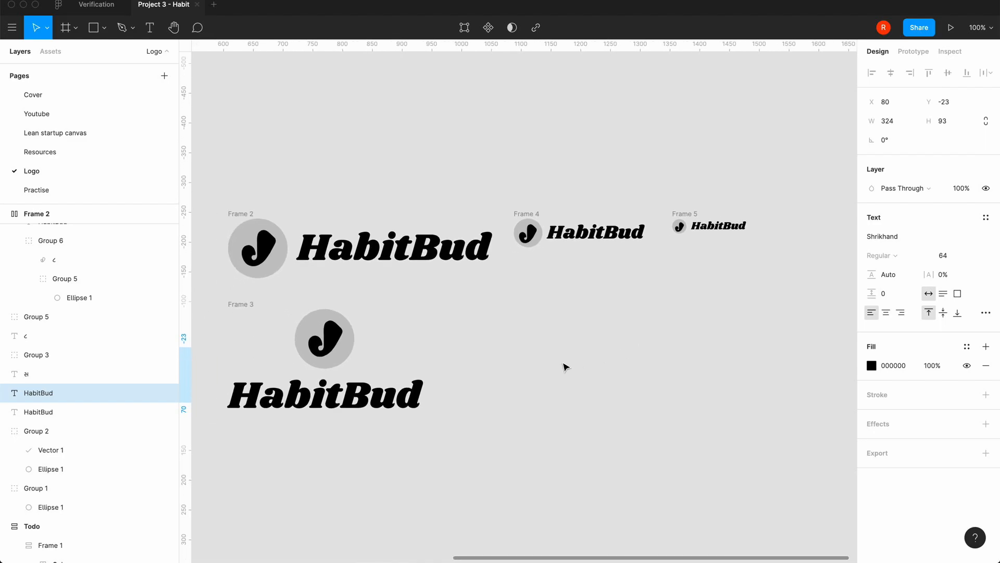
scroll(564, 367, "down", 3)
scroll(565, 366, "left", 3)
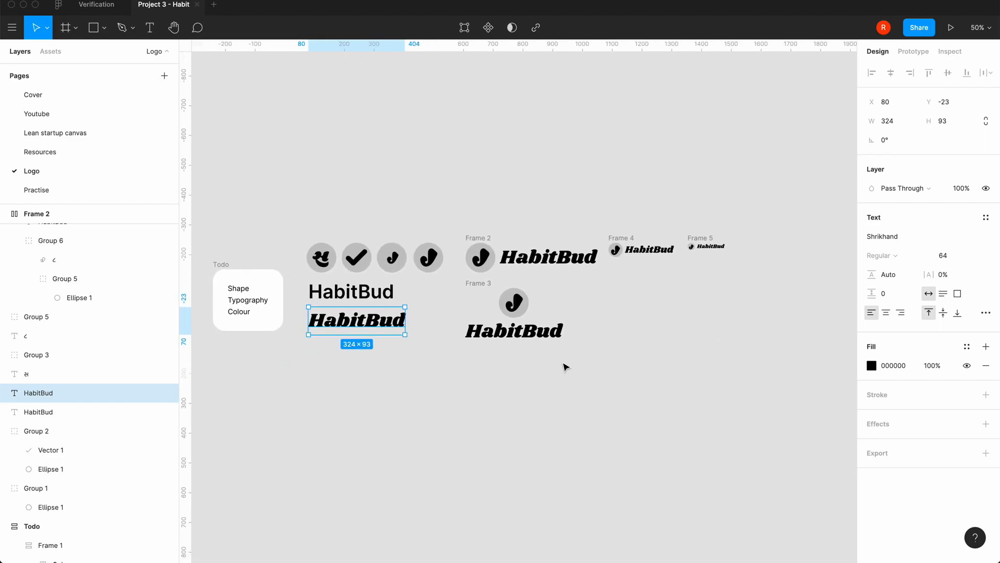
scroll(564, 367, "up", 3)
scroll(565, 367, "right", 10)
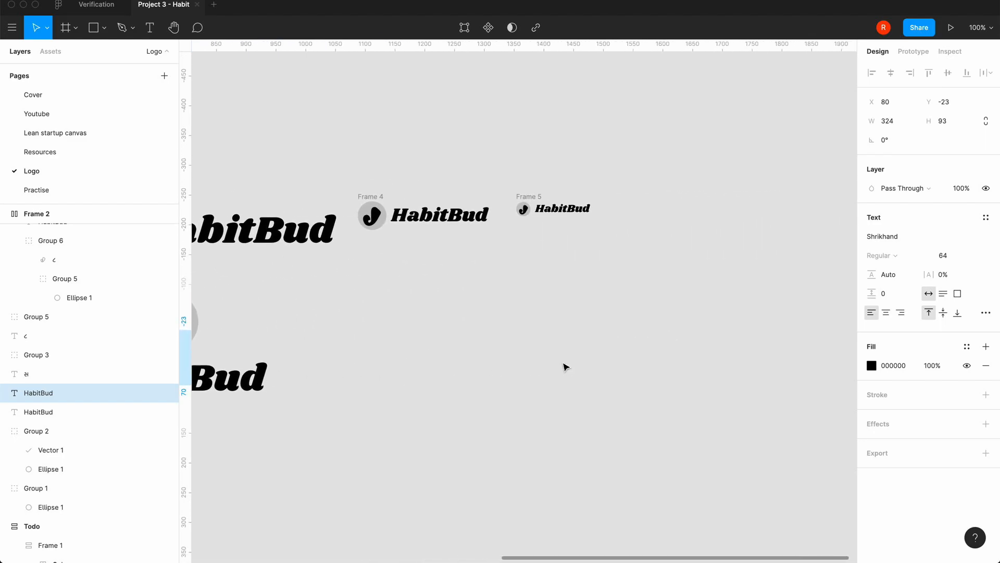
scroll(566, 368, "left", 5)
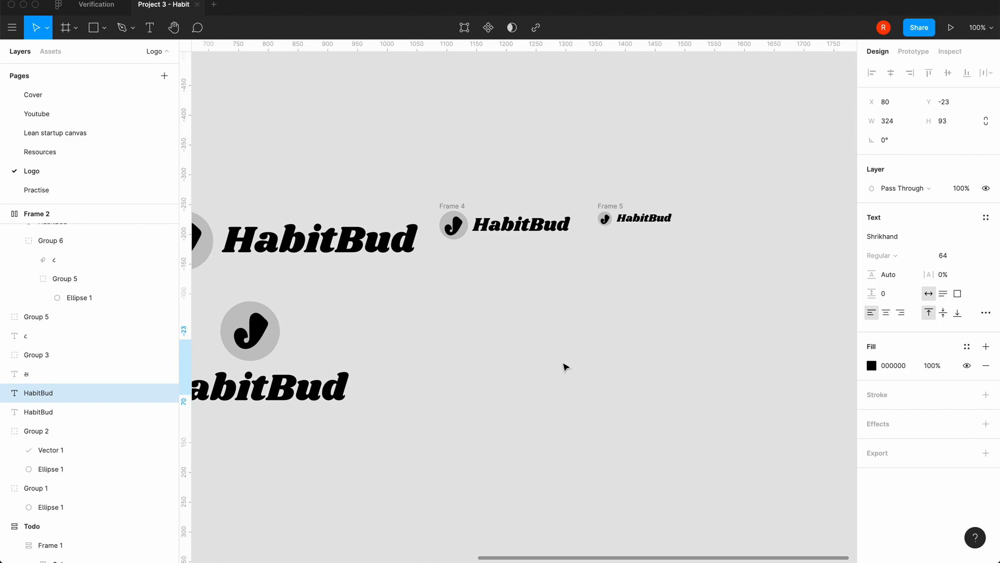
scroll(565, 366, "up", 2)
scroll(565, 366, "right", 1)
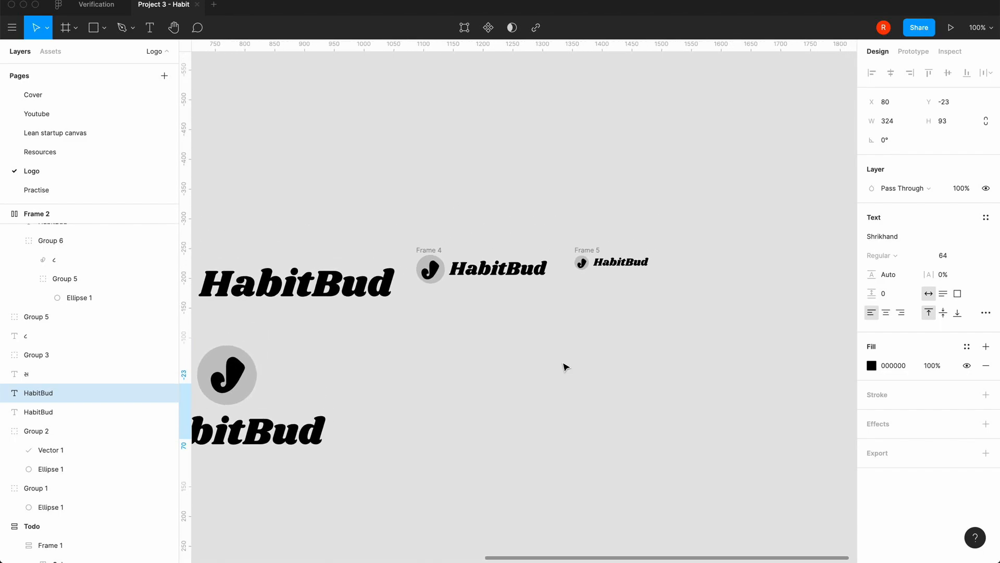
scroll(565, 366, "left", 5)
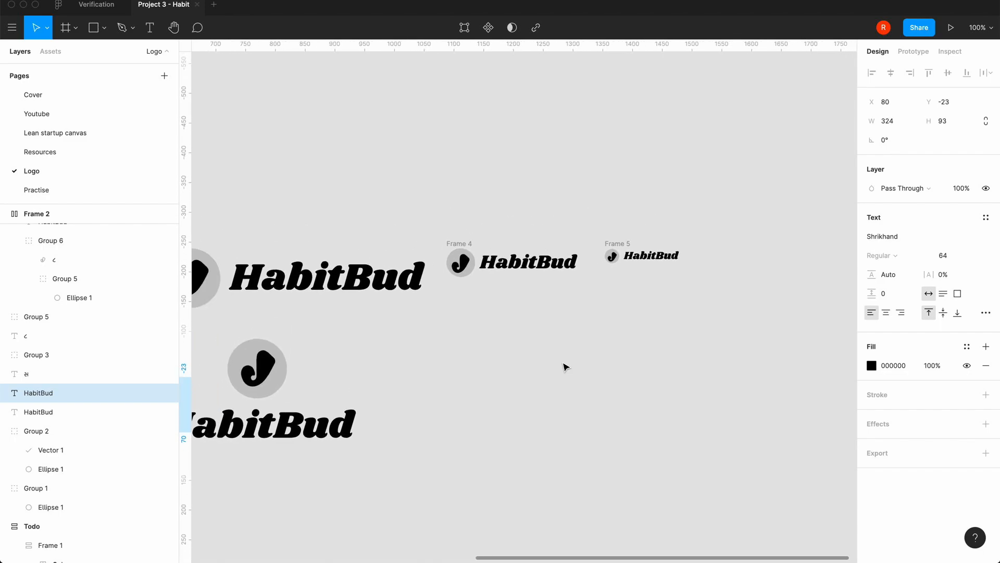
Step: Duplicate the large horizontal logo, Frame 2, and place the copy below the small logo in Frame 4
left_click(304, 245)
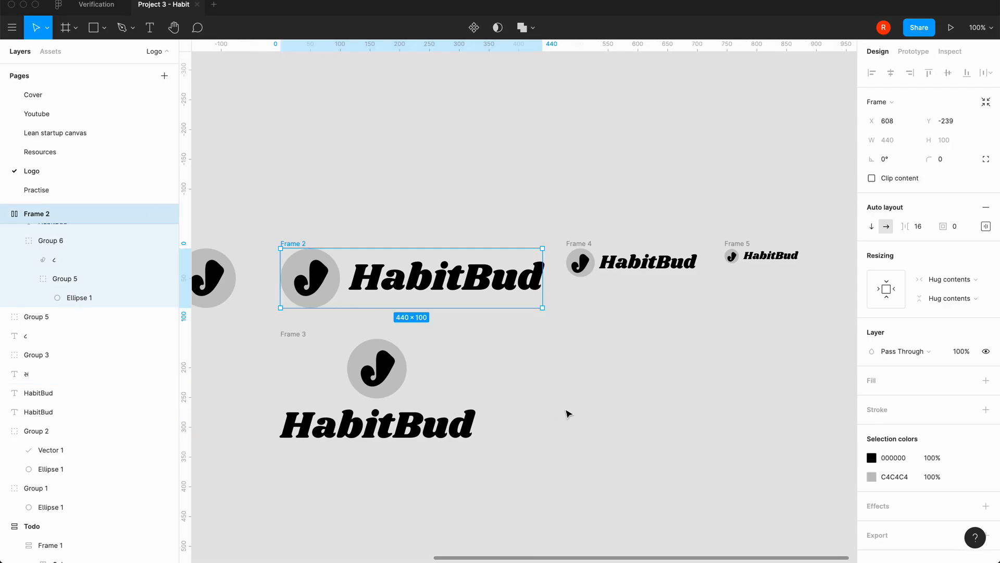
key("ctrl+c")
key("ctrl+v")
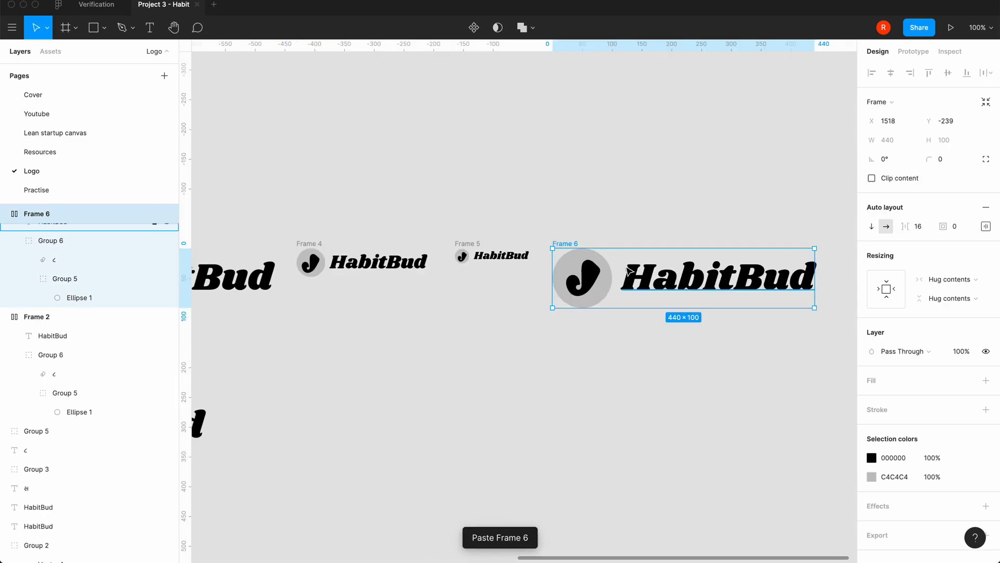
left_click_drag(561, 248, 306, 340)
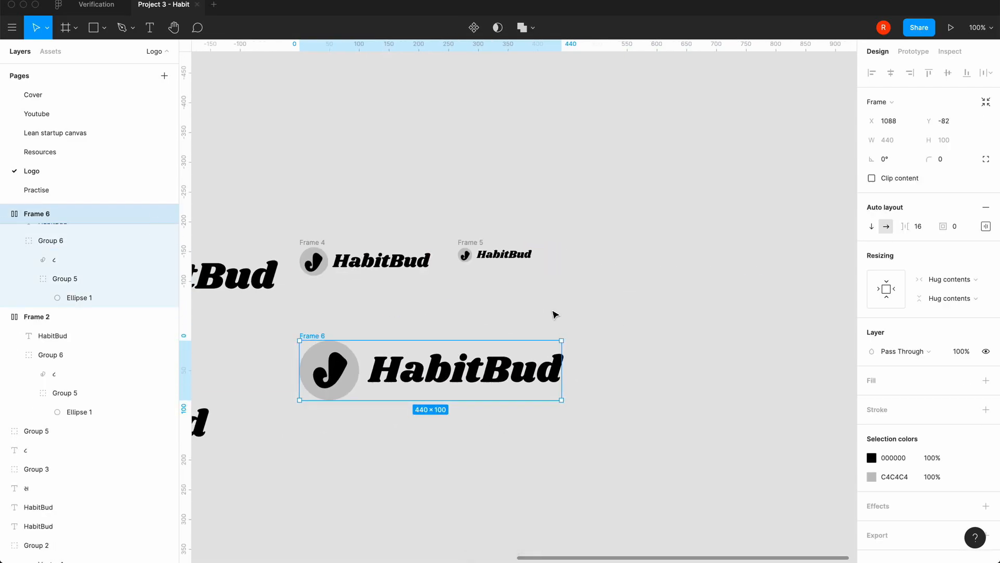
scroll(555, 314, "left", 3)
scroll(554, 314, "down", 2)
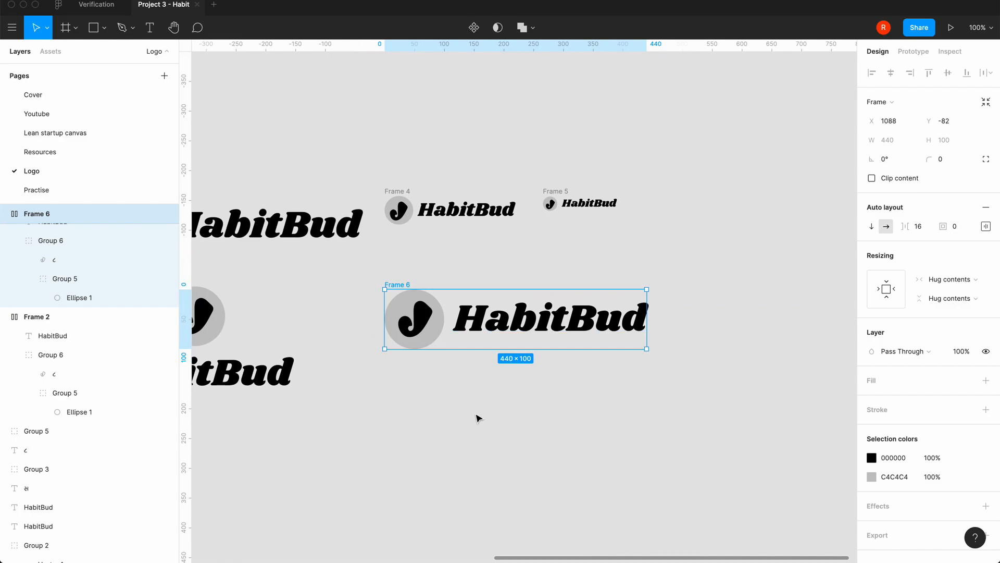
Step: Add a second copy of the large horizontal logo directly below the Frame 6 copy, left-aligned with it
left_click(422, 280)
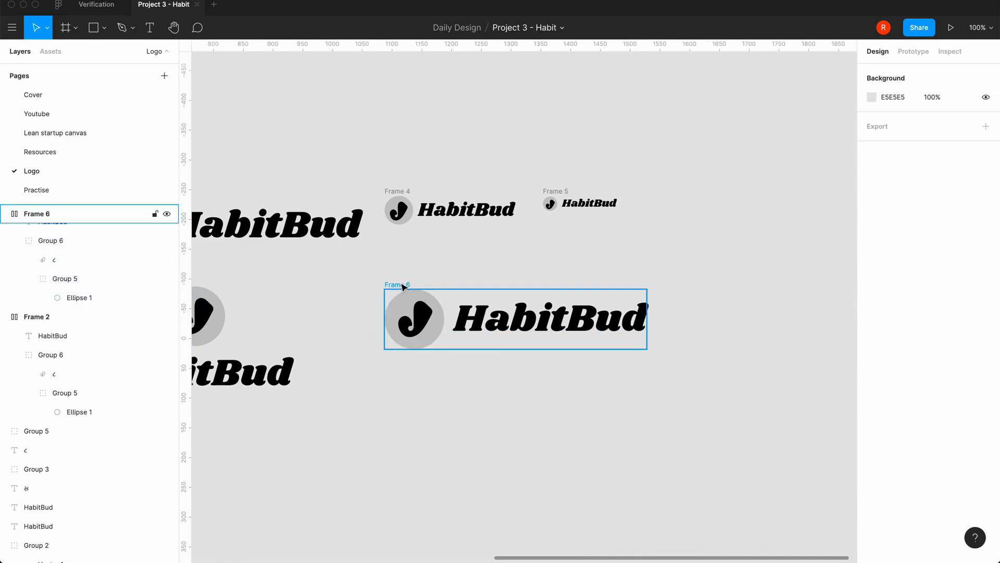
left_click(424, 314)
key("ctrl+v")
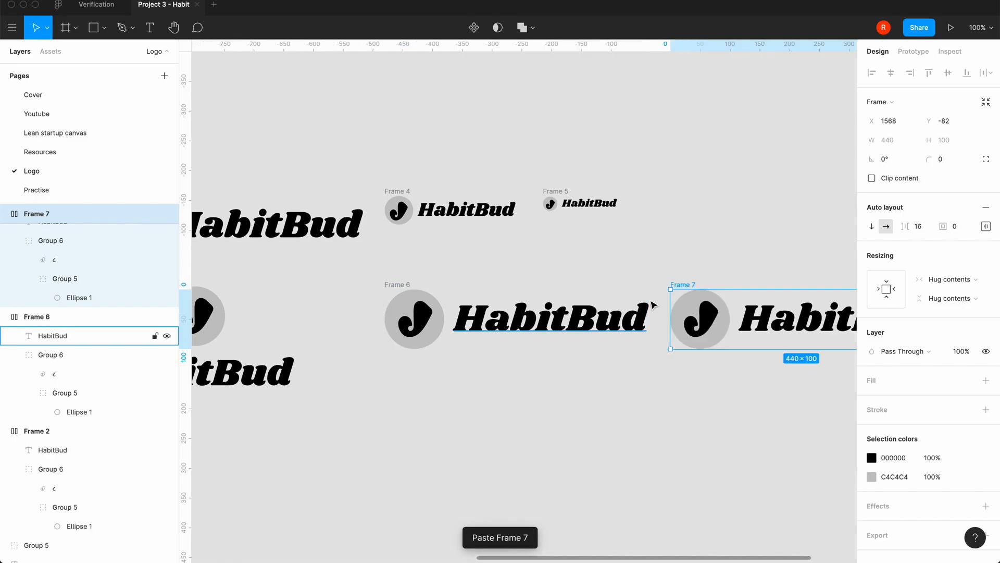
left_click_drag(682, 287, 397, 388)
left_click(340, 407)
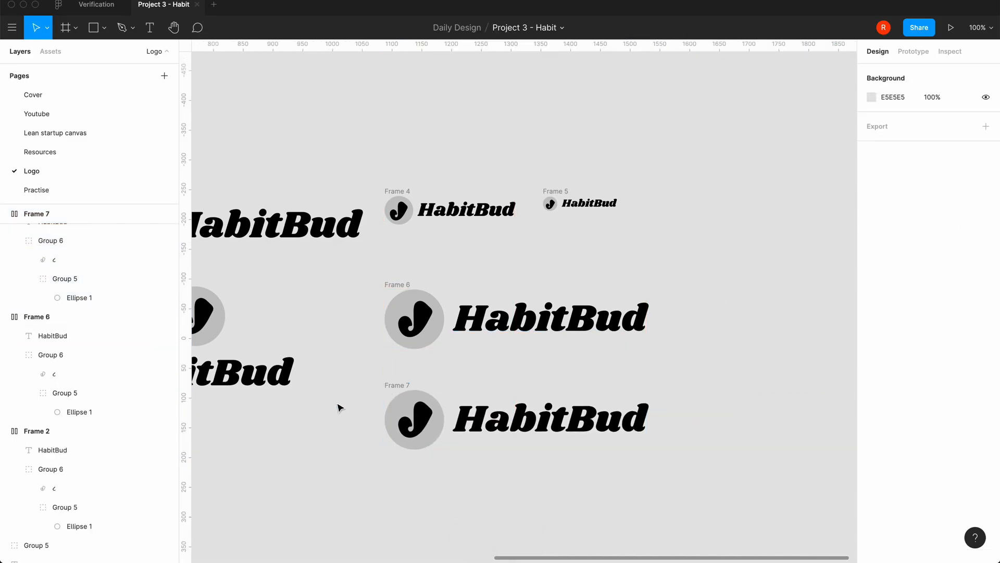
Step: Wrap the lower logo copy, Frame 7, in an auto layout frame and fill that frame with dark 18181B
left_click(393, 385)
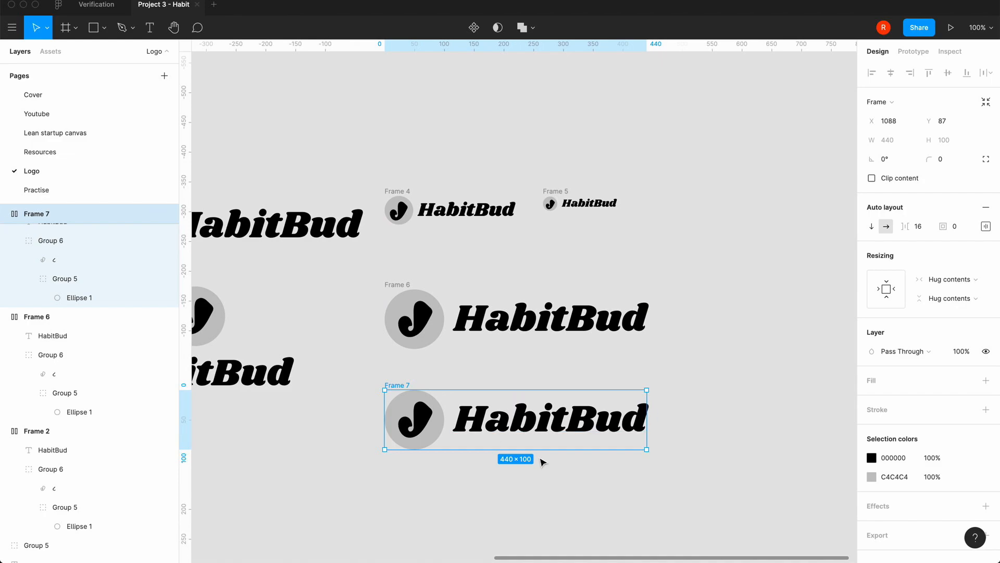
key("shift+a")
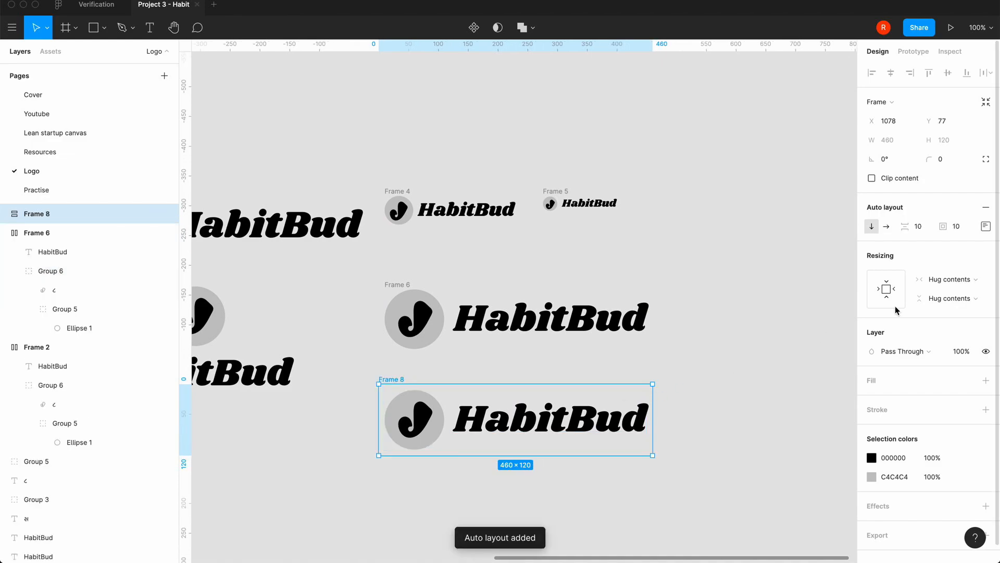
left_click(986, 382)
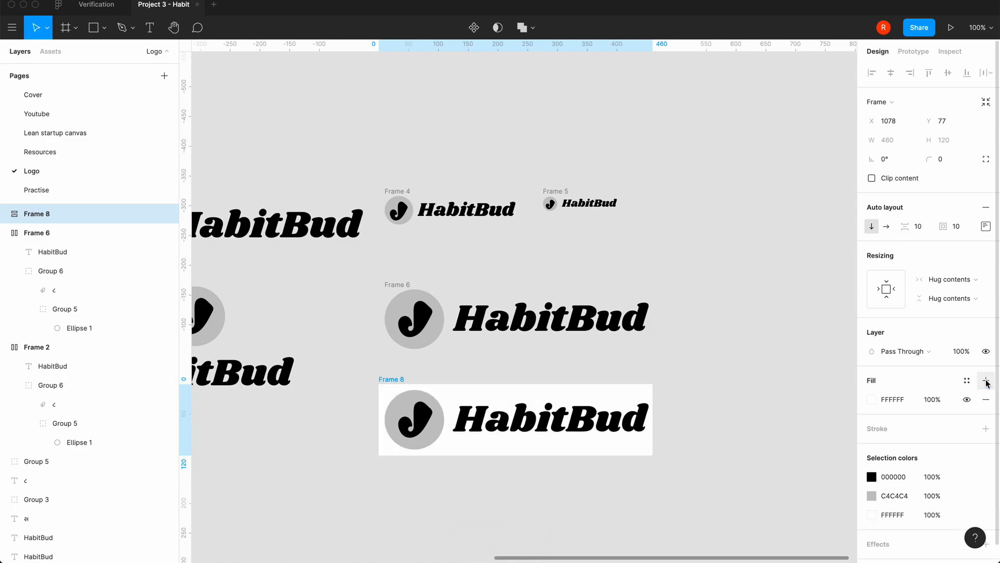
left_click(875, 399)
left_click(758, 519)
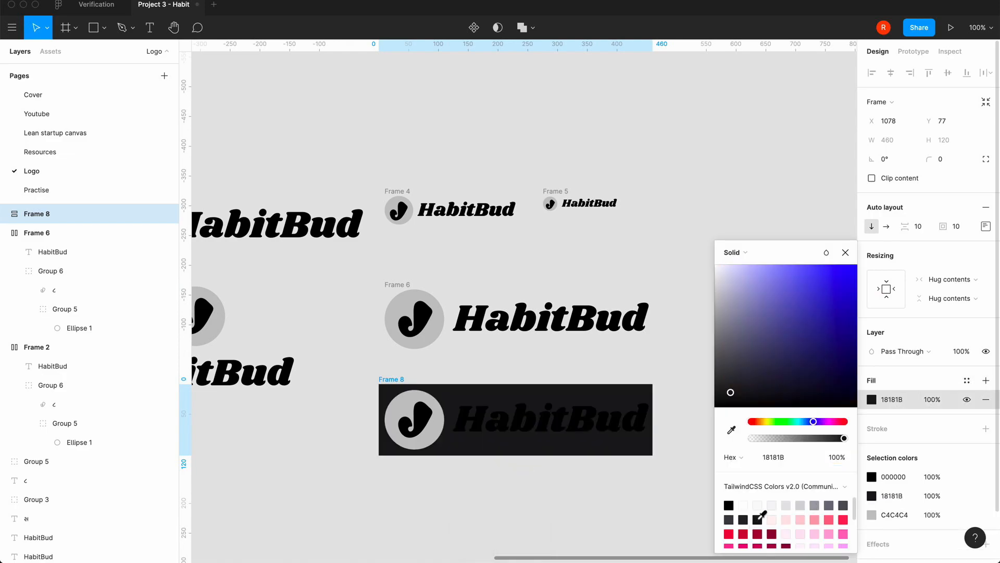
left_click(845, 252)
Step: Set the dark logo frame's auto layout padding to 80
left_click(963, 227)
type("80")
key("Return")
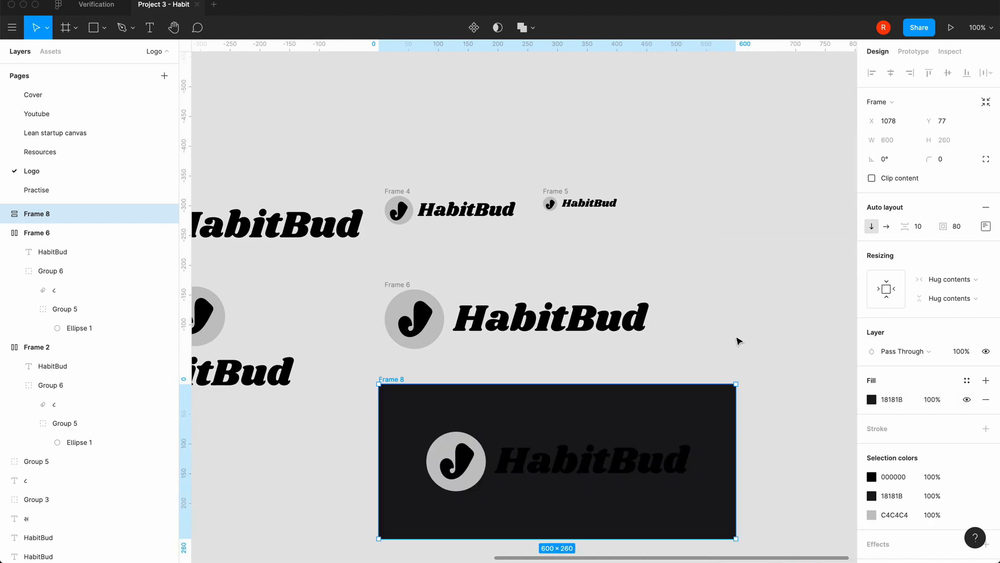
left_click(745, 350)
Step: Recolour the HabitBud wordmark in the dark frame to off-white FAFAFA
scroll(747, 354, "down", 2)
scroll(747, 354, "right", 2)
double_click(384, 406)
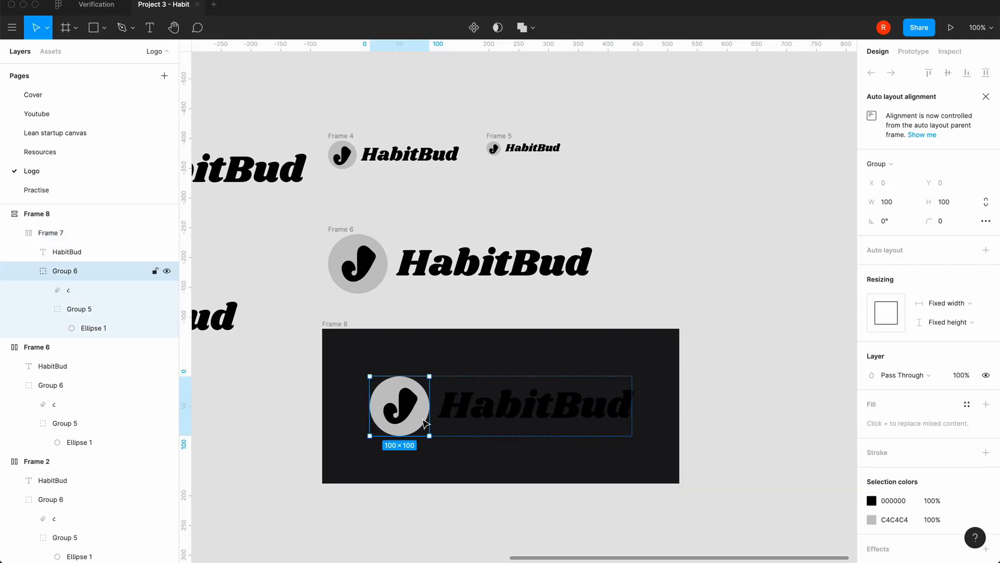
left_click(494, 415)
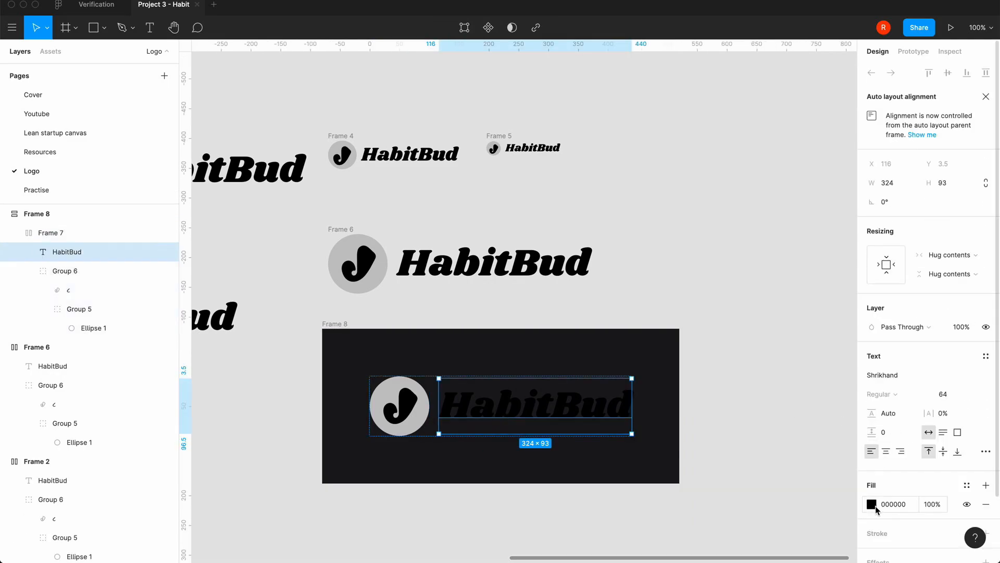
left_click(872, 503)
left_click(756, 504)
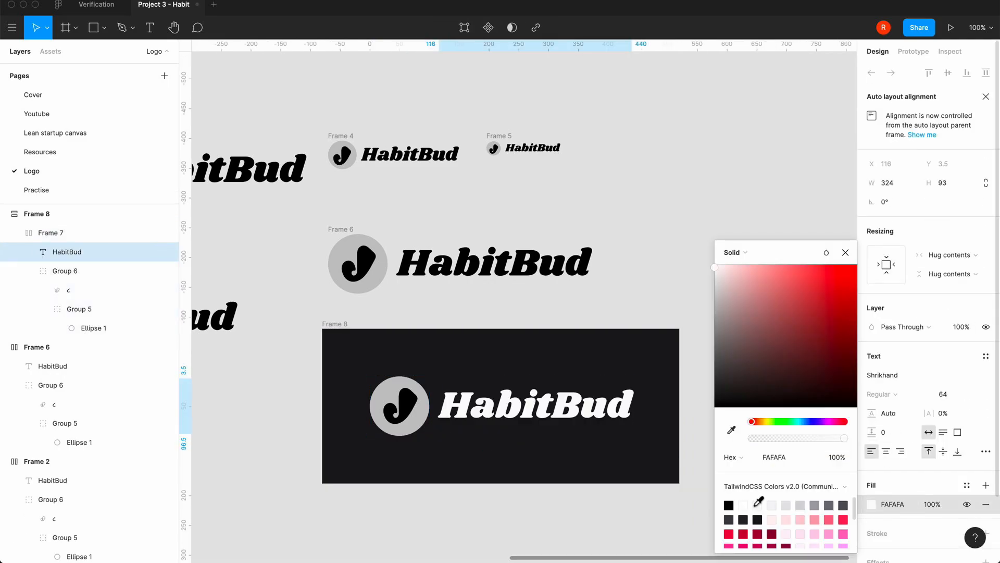
left_click(846, 252)
left_click(765, 323)
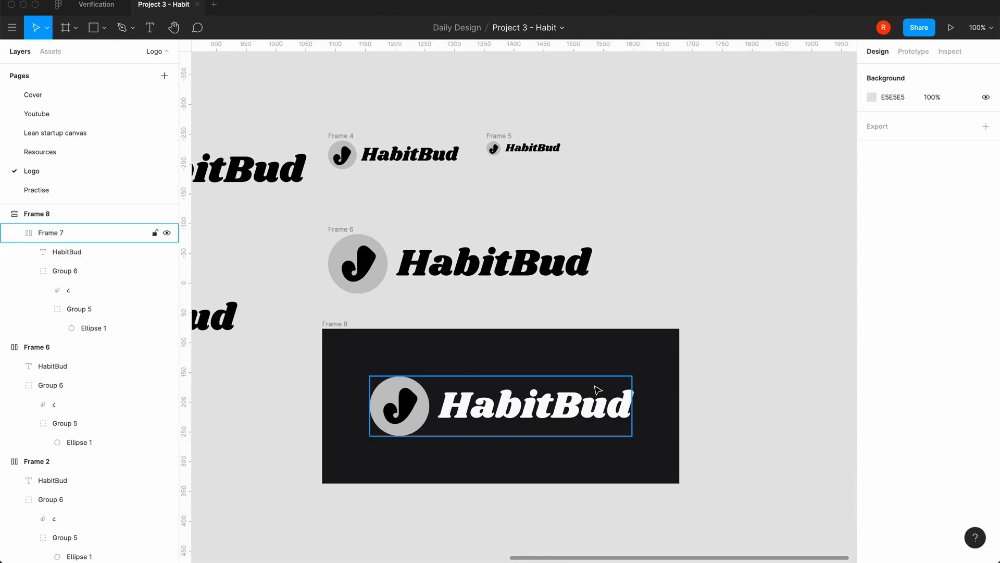
Step: Change the grey icon circle colour in the dark frame to white FFFFFF
double_click(424, 414)
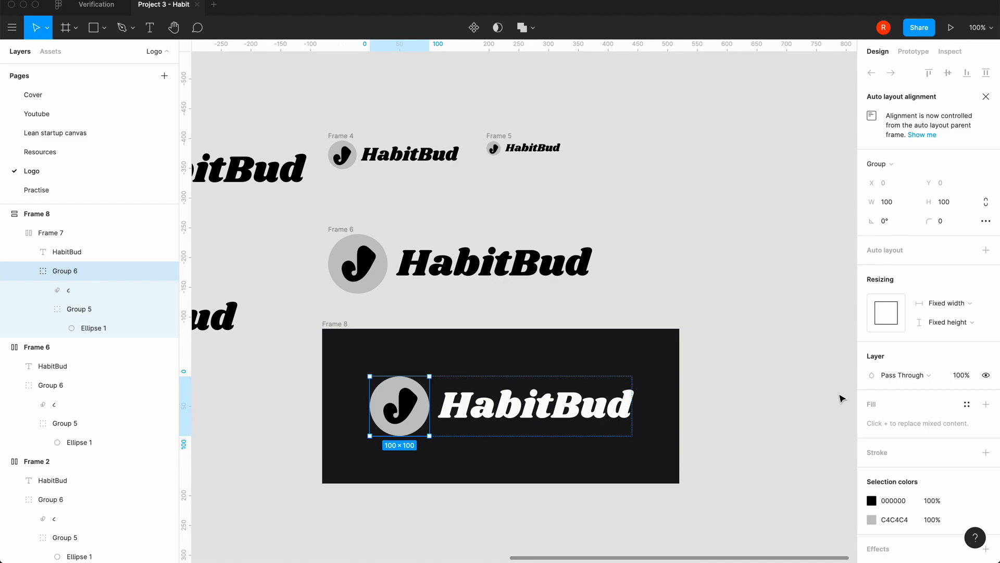
left_click(871, 519)
left_click(744, 505)
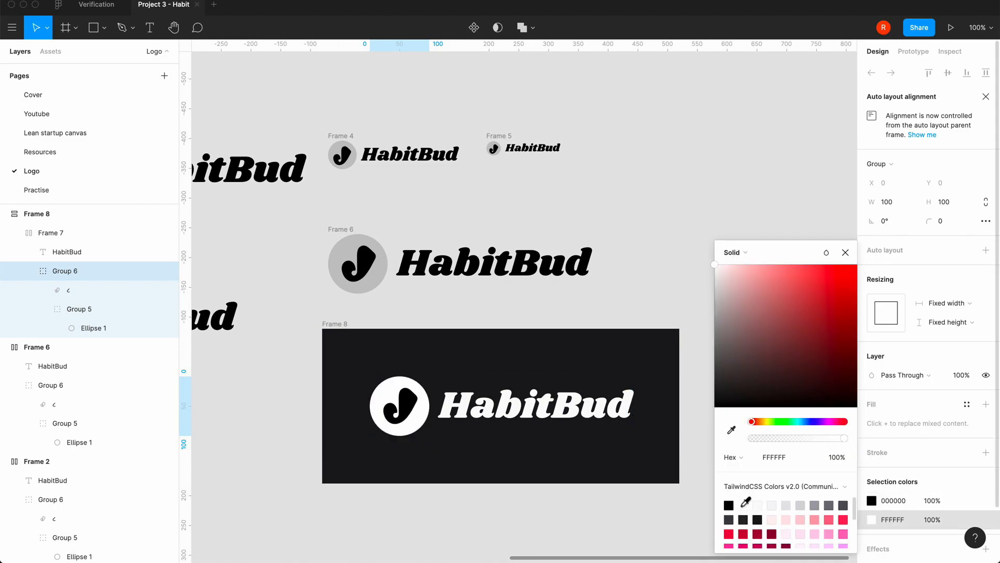
left_click(845, 252)
left_click(747, 361)
Step: Move the dark logo frame straight down to leave room beneath the Frame 6 logo
scroll(749, 363, "down", 4)
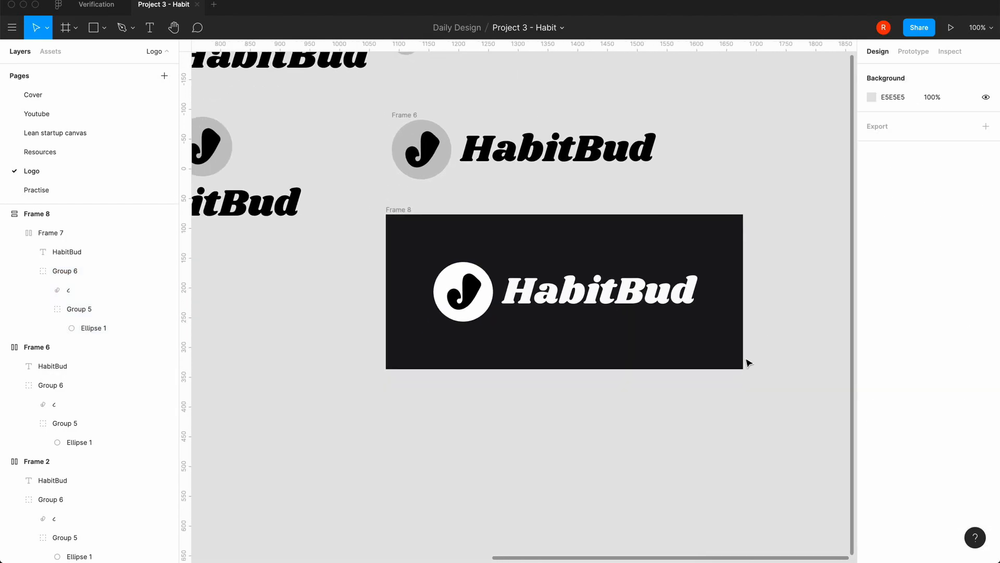
scroll(575, 425, "left", 3)
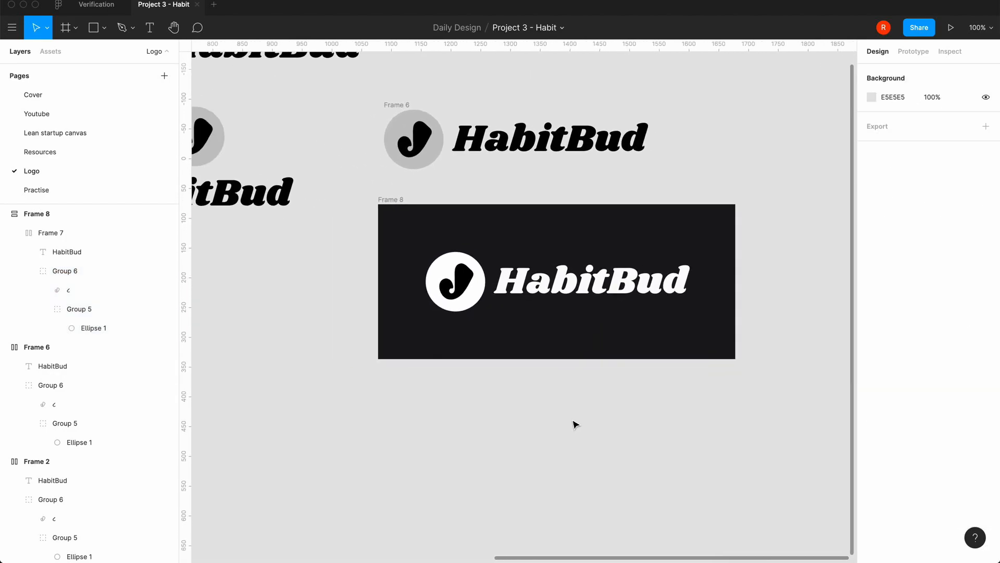
key("minus")
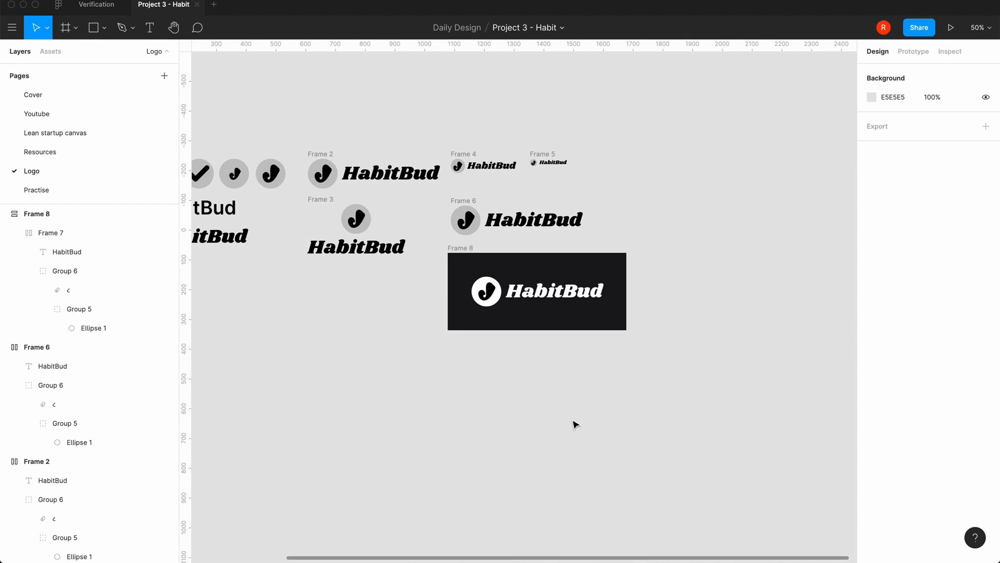
left_click(468, 249)
left_click_drag(467, 252, 467, 290)
left_click(475, 265)
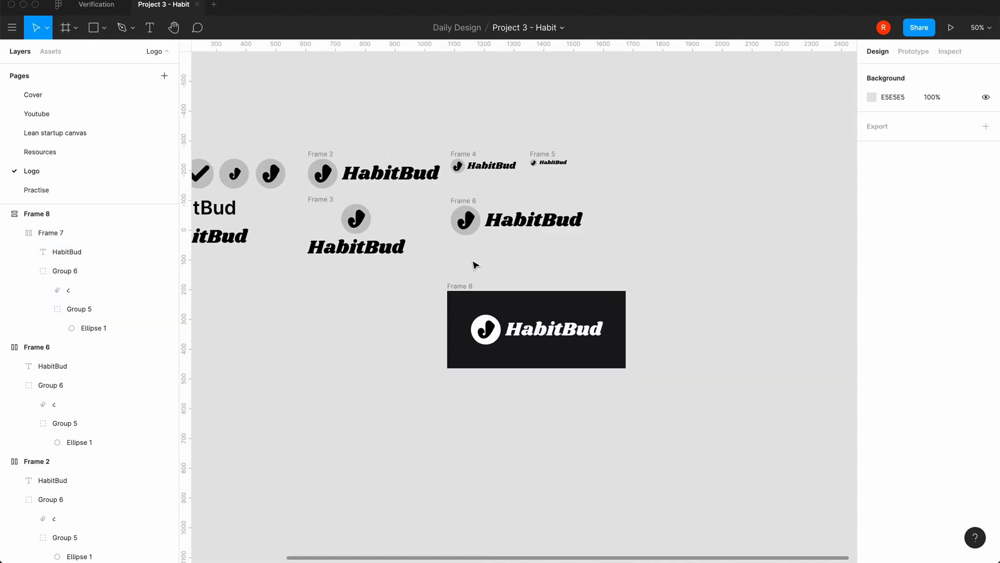
Step: Wrap the Frame 6 logo in an auto layout frame with padding of 80
left_click(466, 206)
key("shift+a")
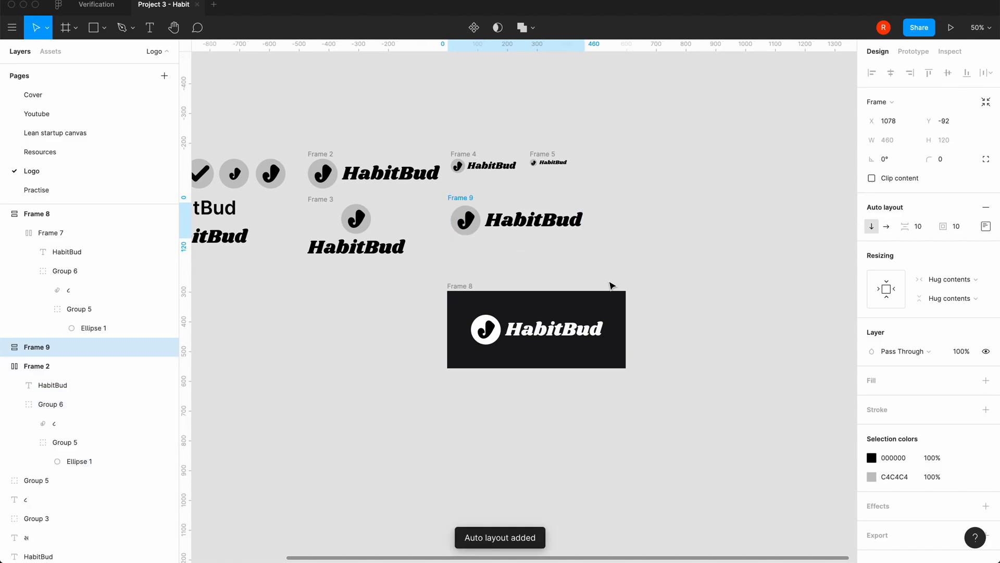
left_click(962, 233)
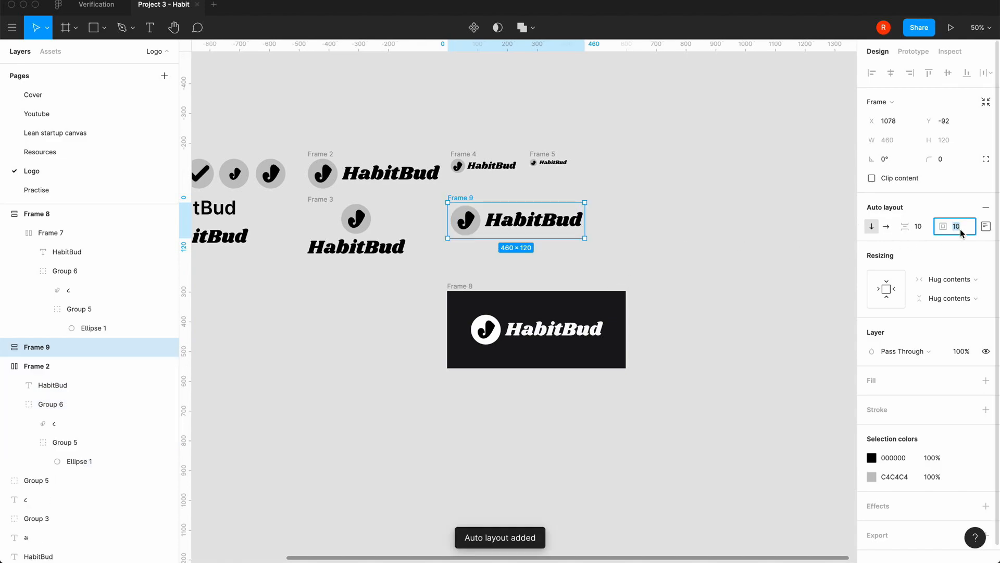
type("80")
key("Return")
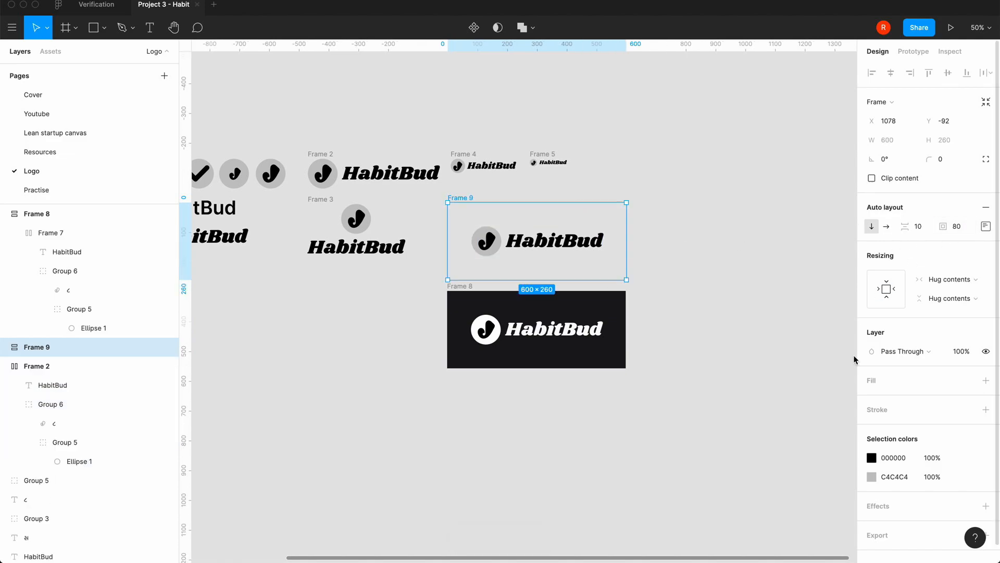
Step: Fill the new frame around the black-wordmark logo with the base/white colour style
left_click(970, 385)
left_click(884, 466)
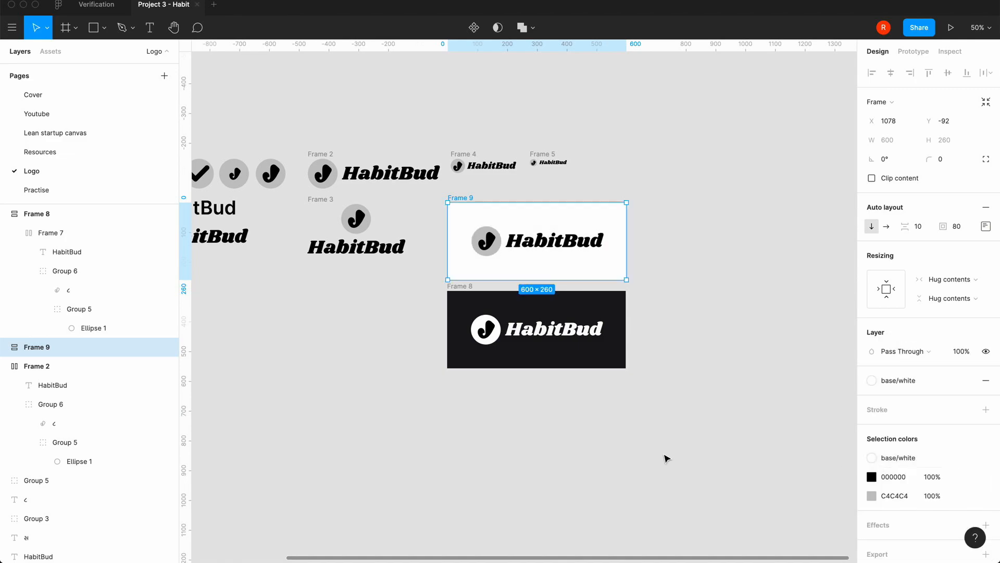
left_click(665, 458)
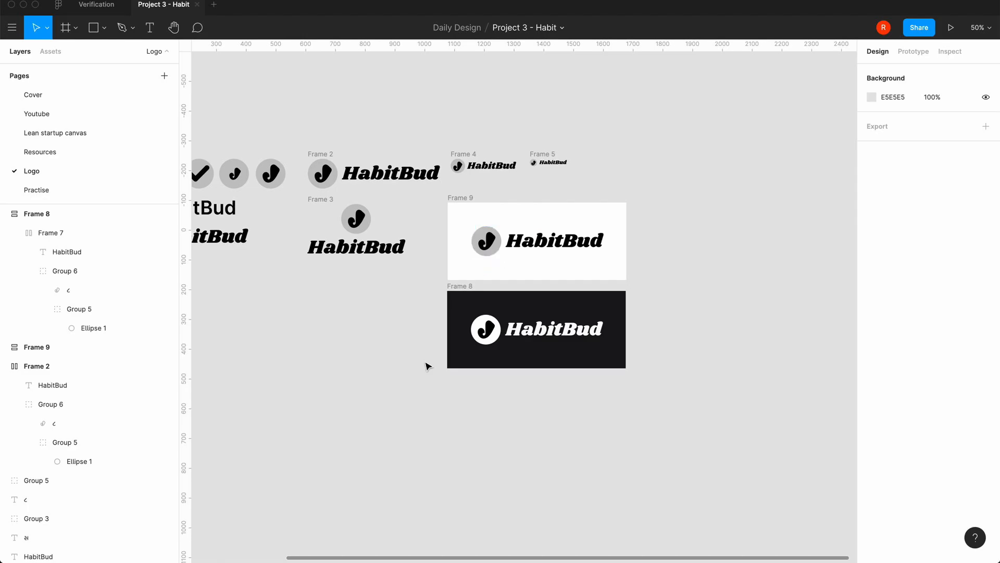
Step: Duplicate the white and dark logo frames together and place the copies beside the originals on the right
left_click(465, 288)
left_click(461, 198)
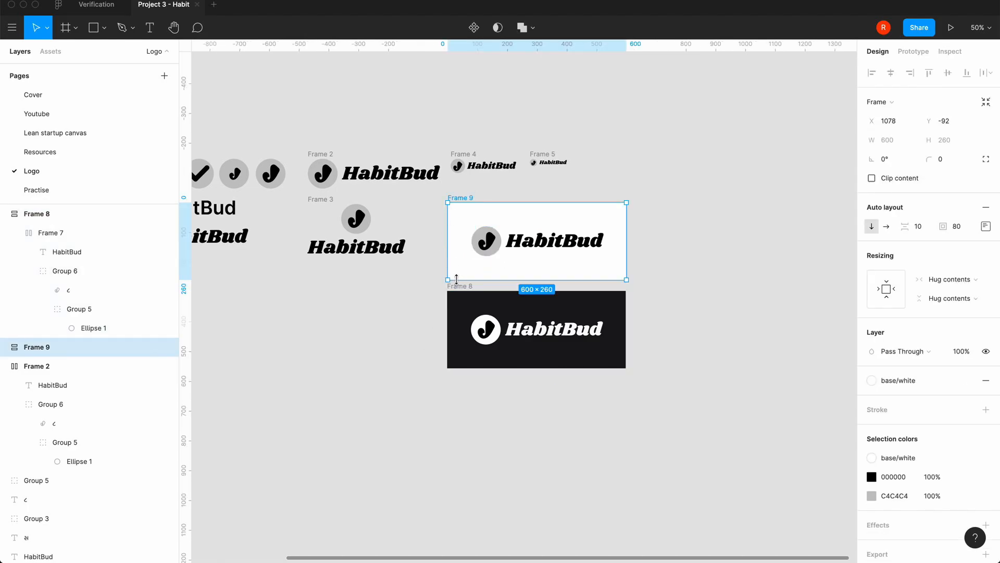
left_click(461, 290, "shift")
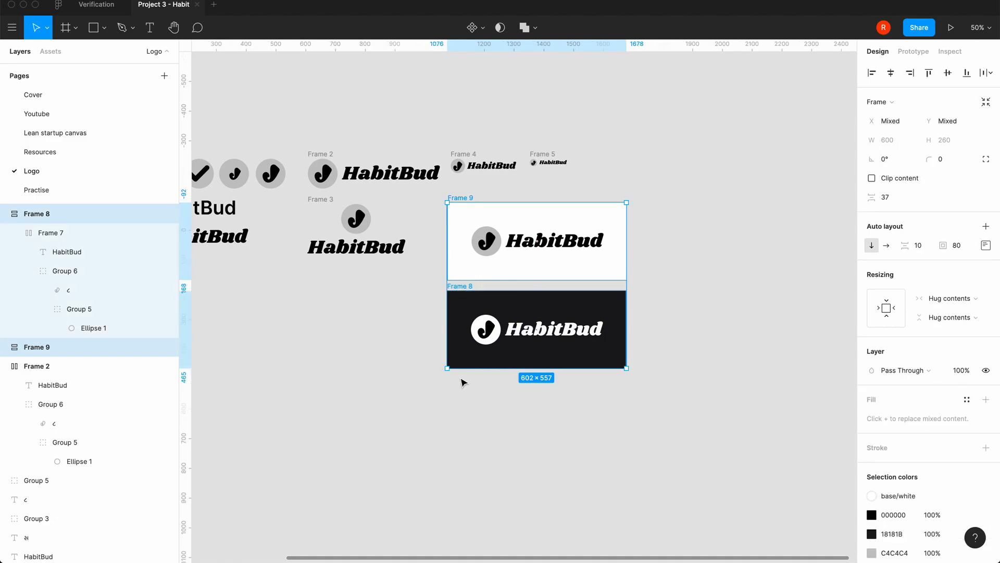
key("ctrl+c")
key("ctrl+v")
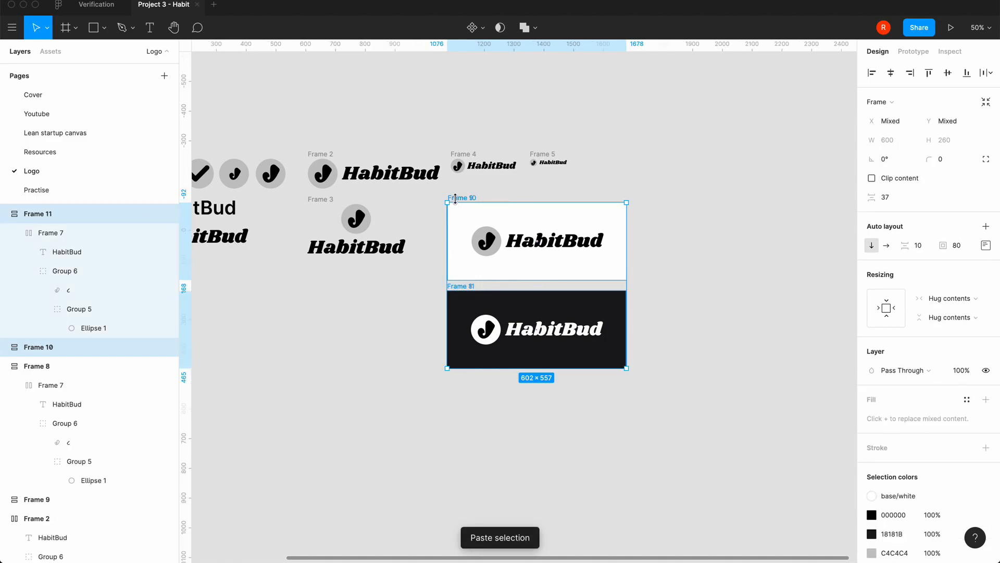
left_click_drag(455, 199, 645, 200)
left_click(676, 167)
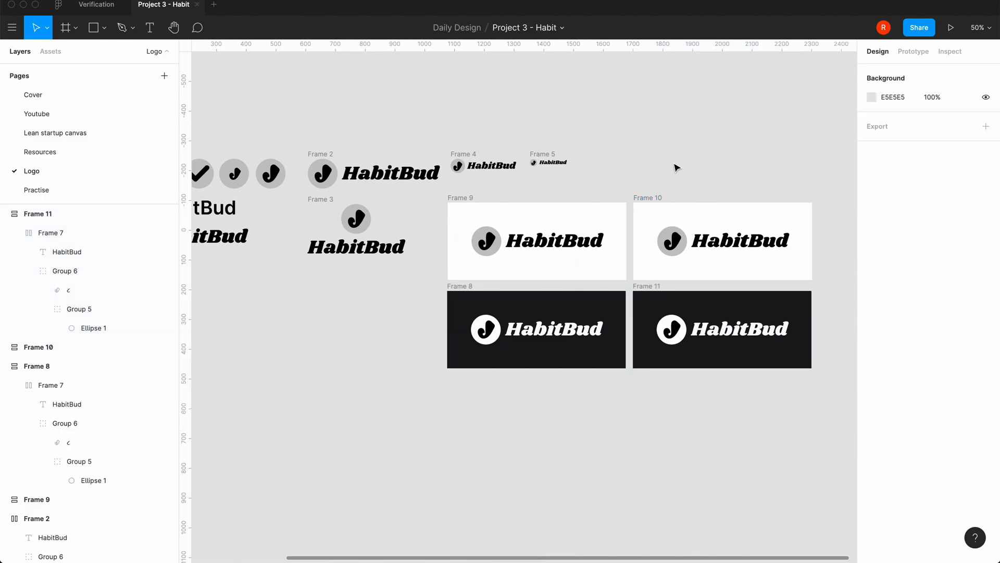
Step: Recolour the HabitBud wordmark in the duplicated white frame, Frame 10, to rose F43F5E
scroll(675, 166, "right", 5)
scroll(675, 165, "up", 5)
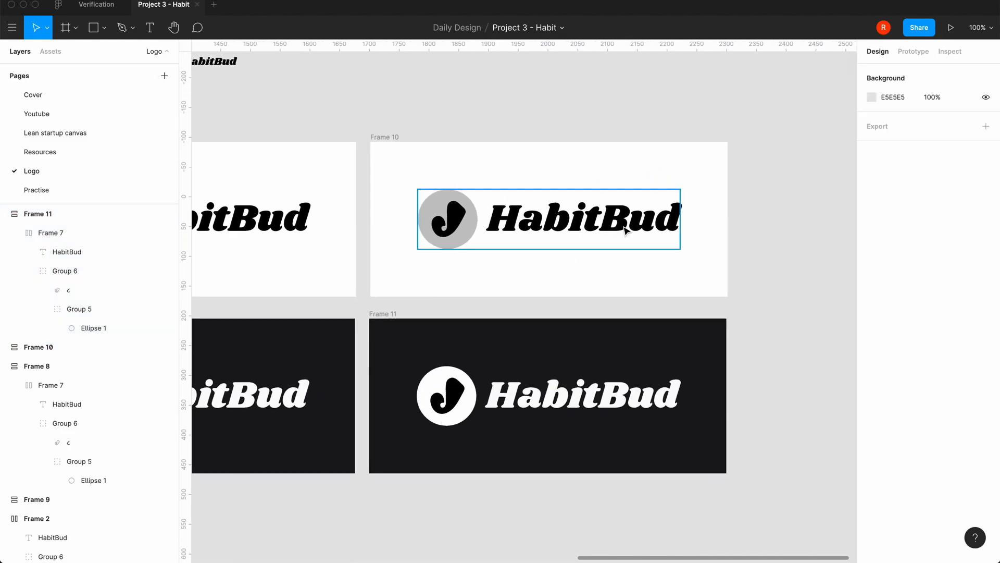
double_click(625, 229)
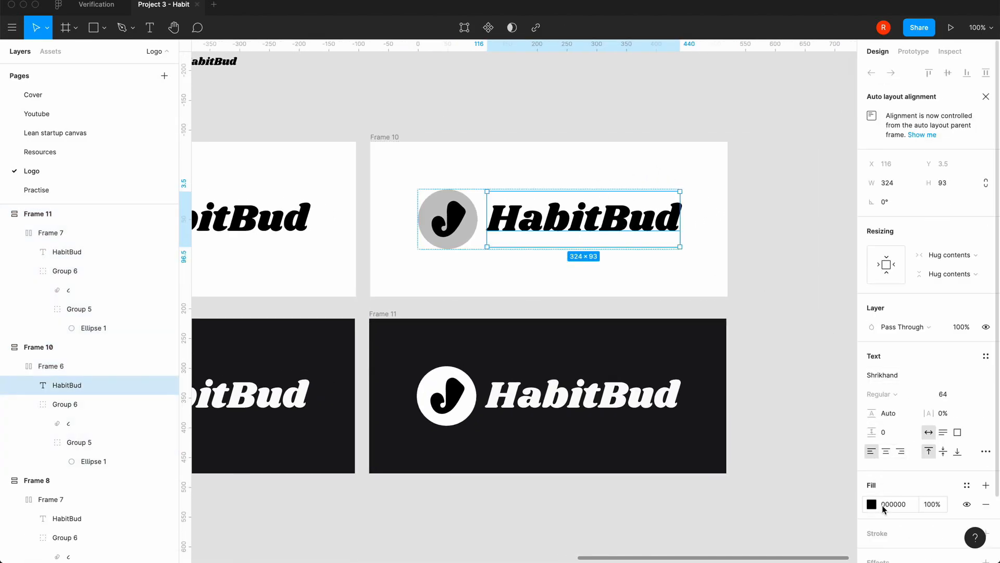
left_click(873, 505)
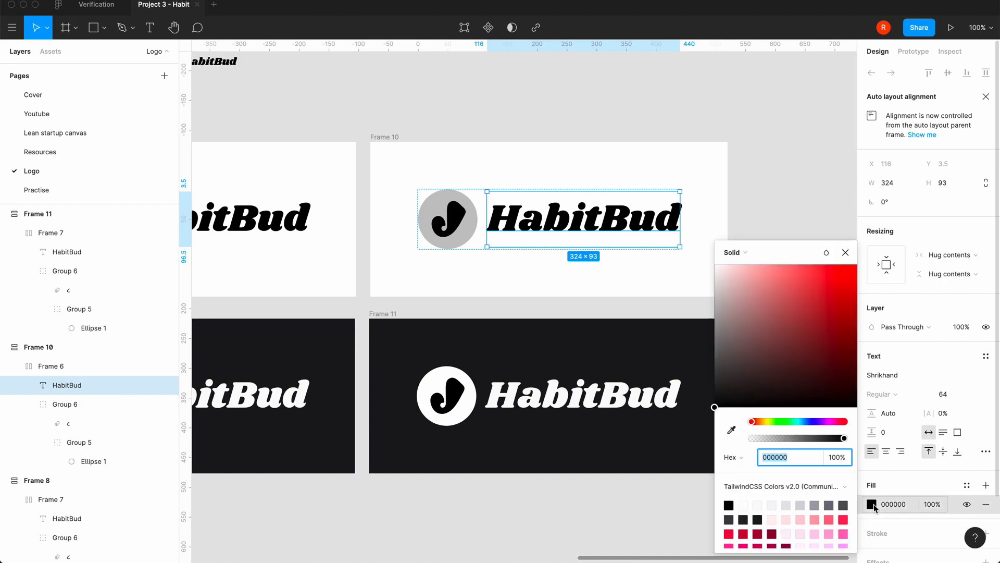
left_click(844, 519)
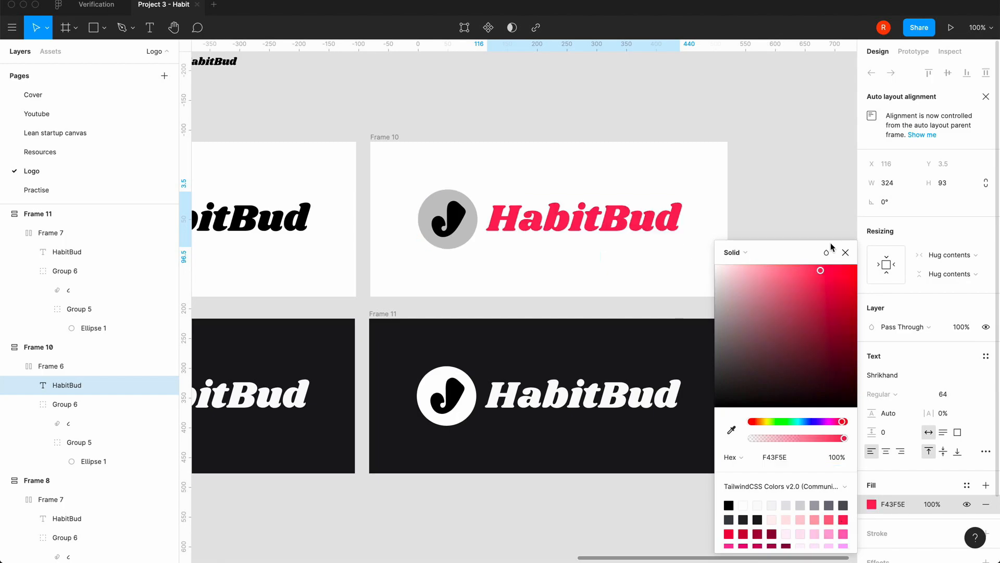
Step: Recolour the grey circle of the logo icon in Frame 10 to rose F43F5E
left_click(845, 252)
left_click(761, 259)
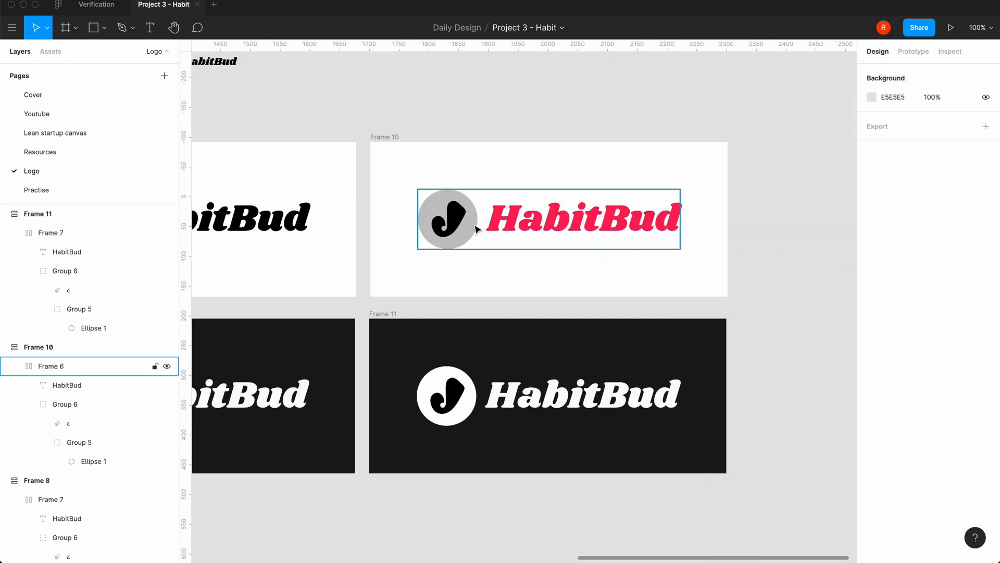
double_click(476, 229)
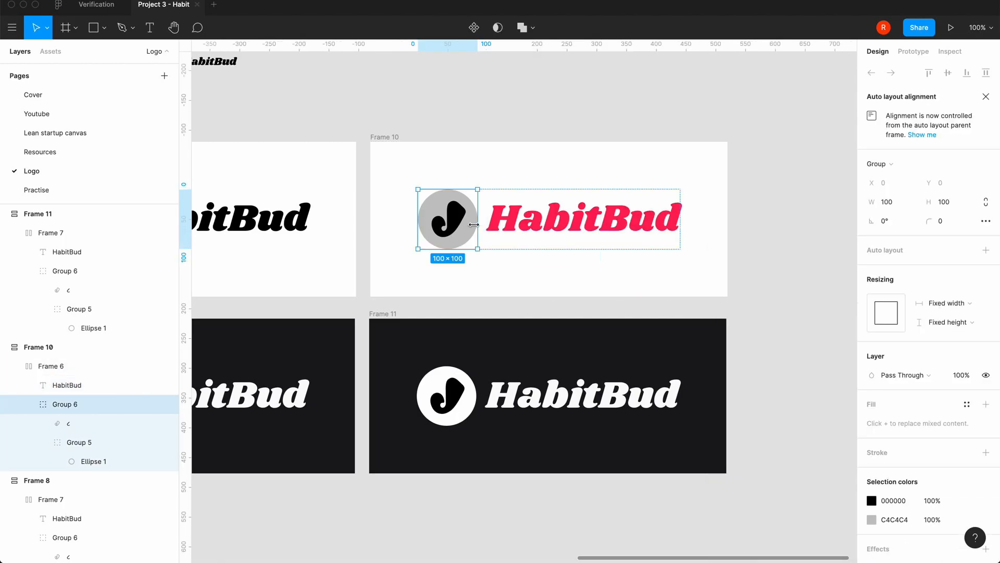
left_click(872, 519)
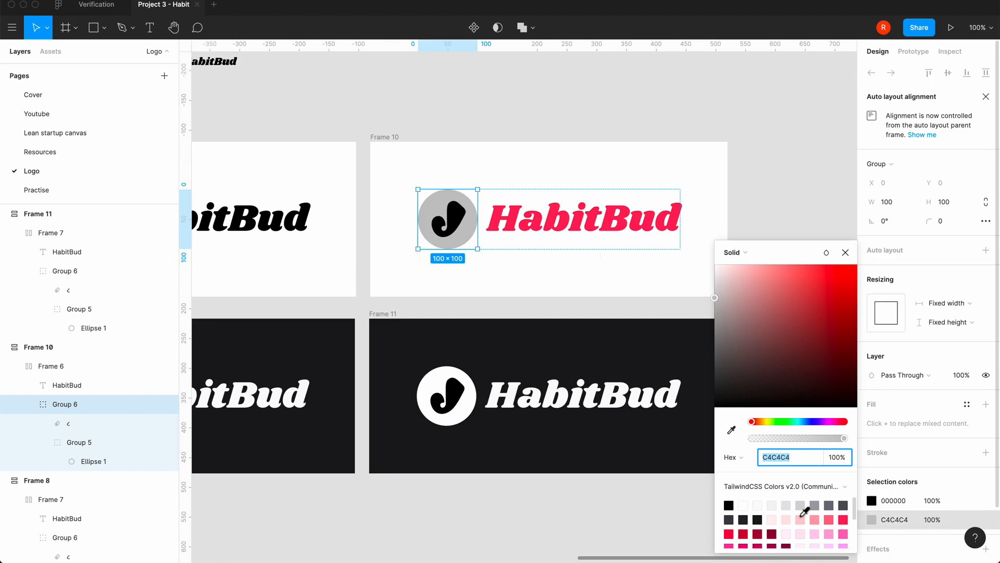
left_click(844, 519)
left_click(469, 218)
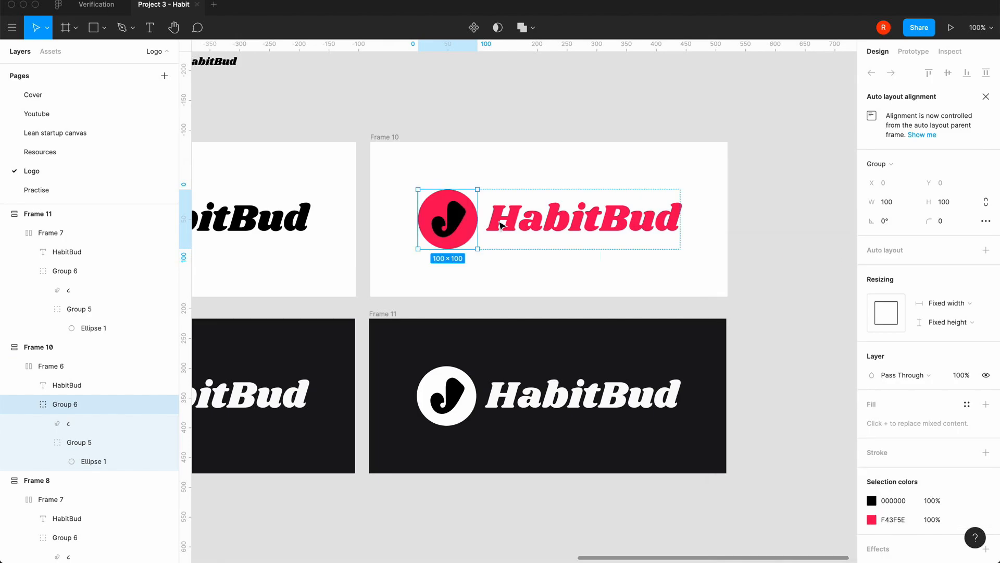
Step: Recolour the black symbol inside the rose circle of the Frame 10 logo to white FFFFFF
double_click(467, 216)
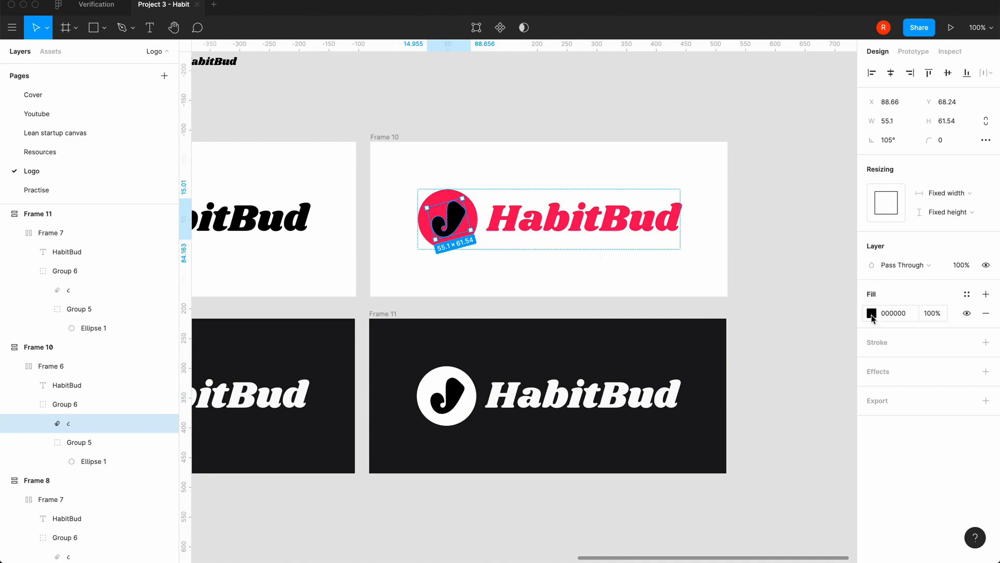
left_click(872, 313)
left_click(743, 505)
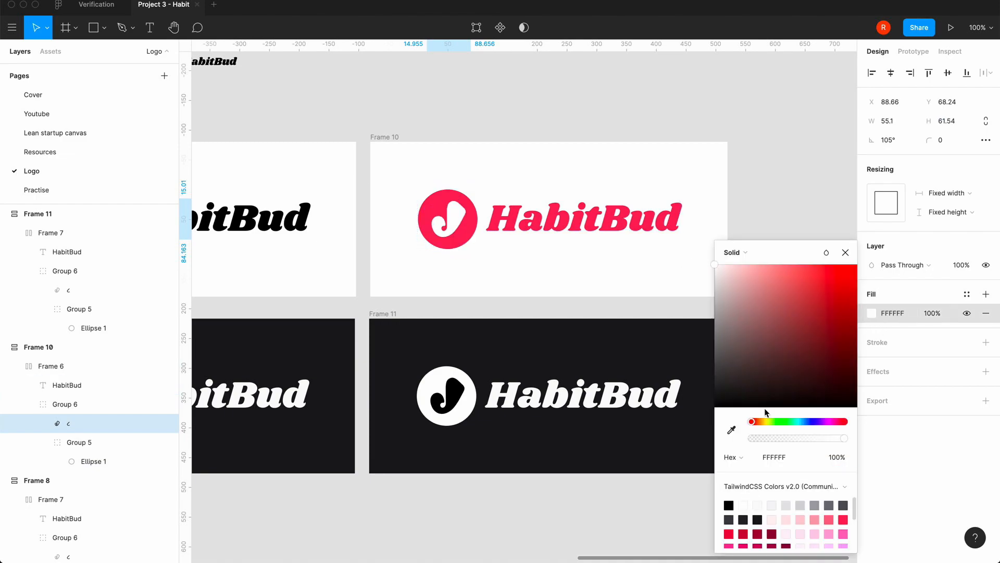
left_click(831, 262)
left_click(831, 262)
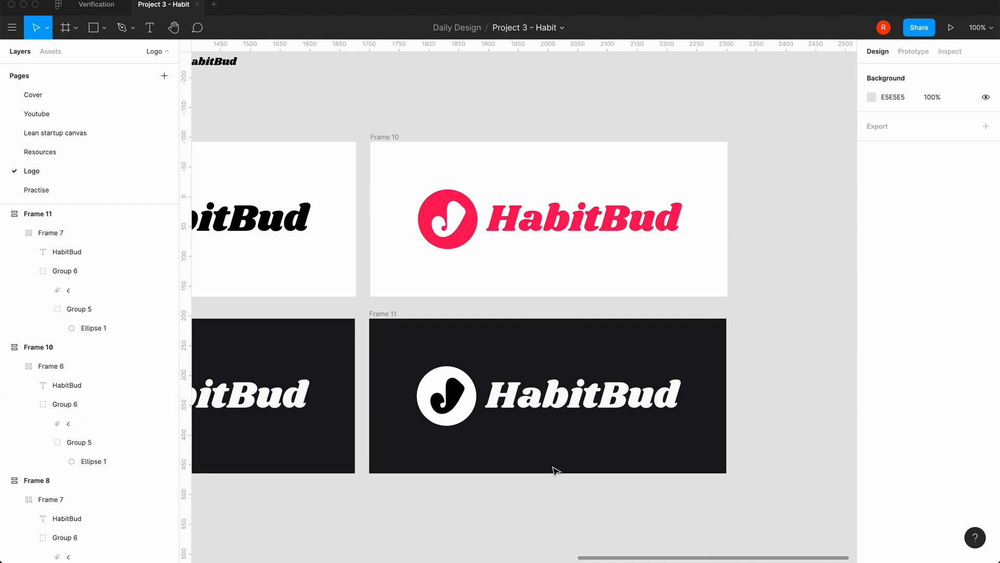
Step: Recolour the HabitBud wordmark in the dark Frame 11 to rose F43F5E
scroll(554, 472, "left", 3)
scroll(554, 472, "right", 3)
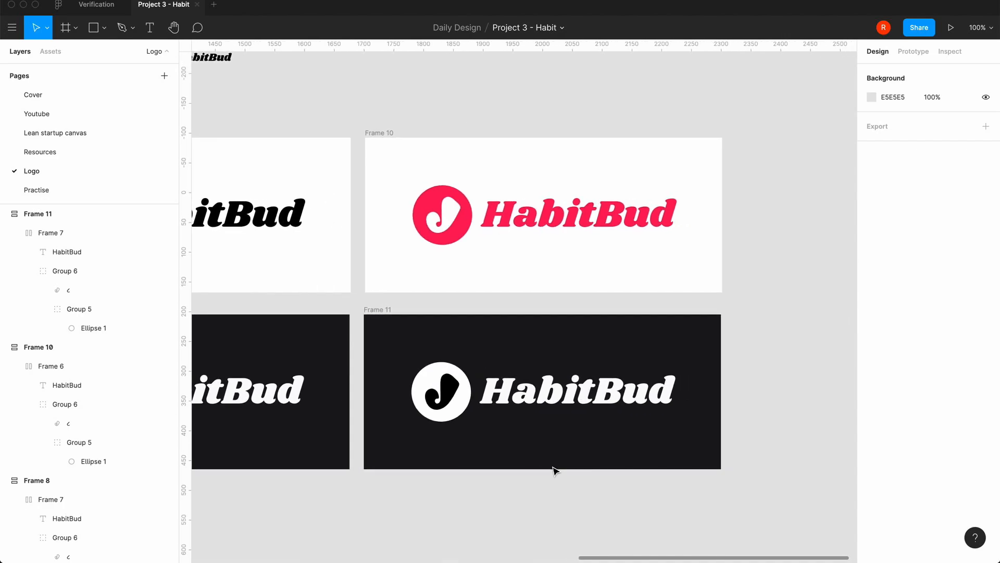
left_click(548, 397)
double_click(549, 397)
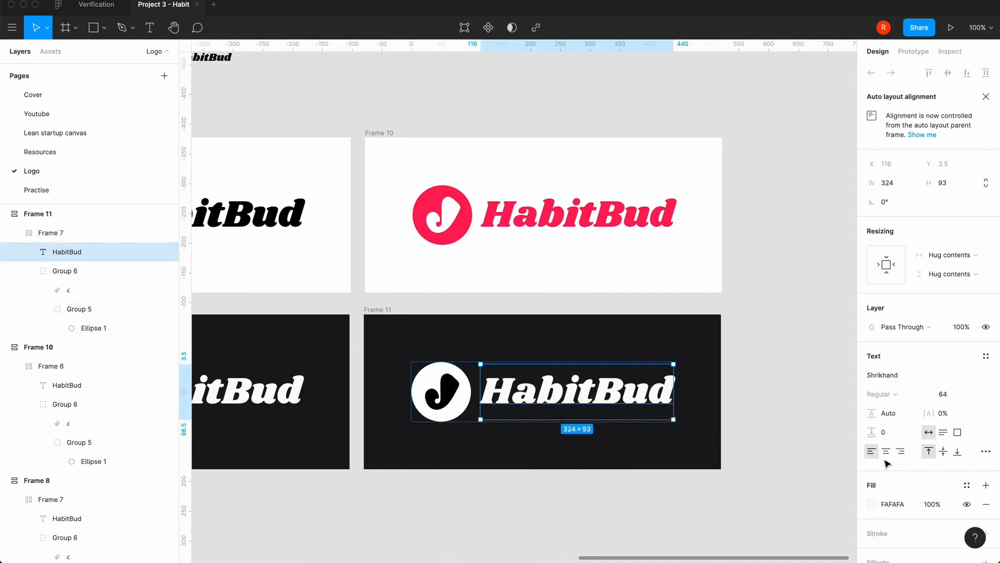
left_click(871, 505)
left_click(843, 519)
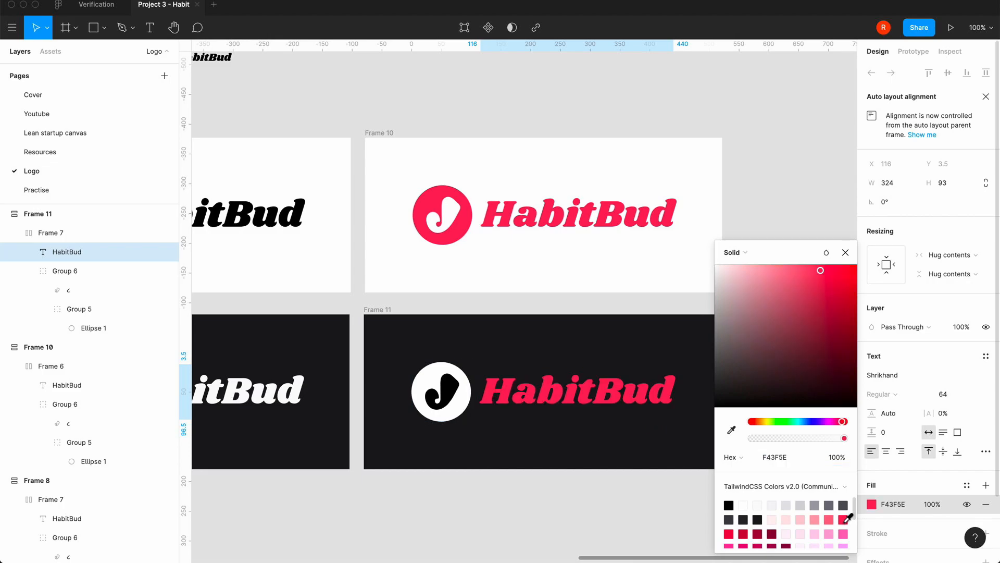
left_click(846, 252)
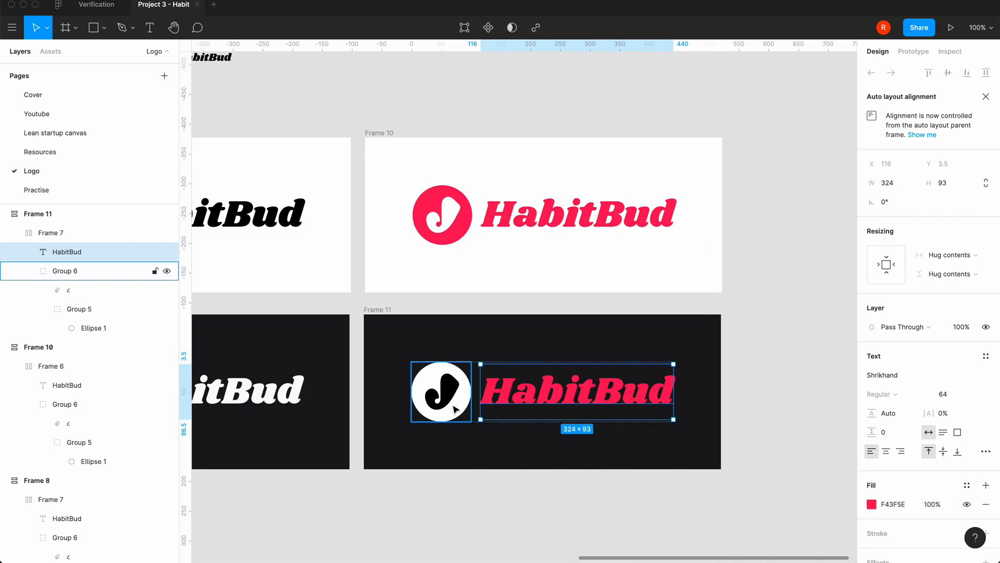
Step: Recolour the white circle of the logo icon in Frame 11 to rose F43F5E
left_click(104, 271)
left_click(872, 519)
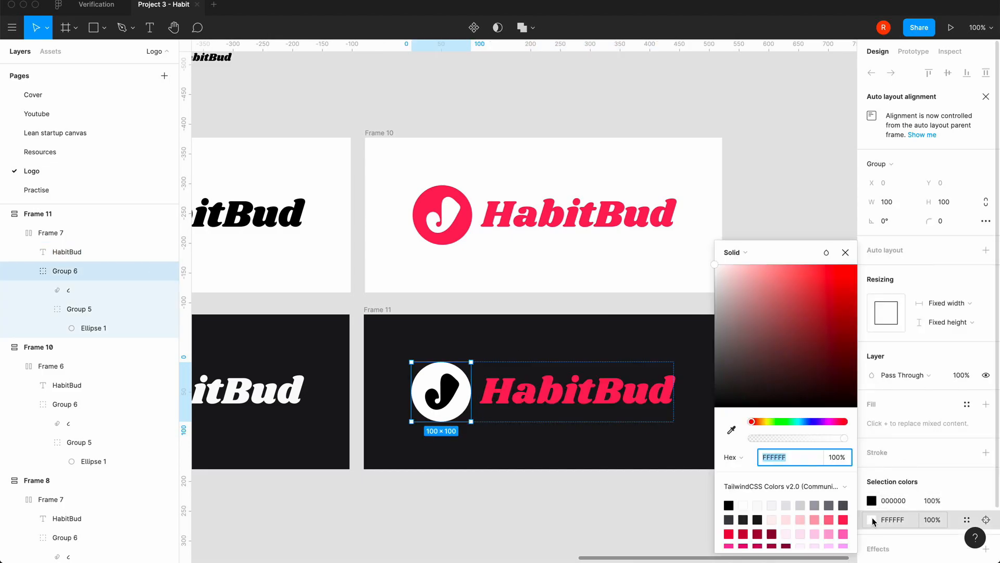
left_click(843, 520)
left_click(846, 252)
left_click(777, 235)
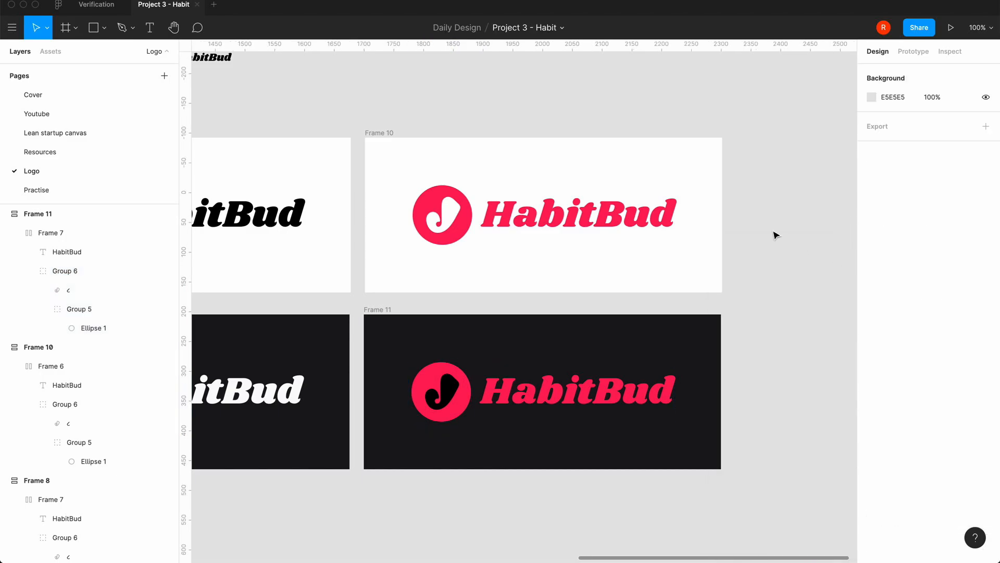
Step: Examine the rose wordmark and icon against the dark background of Frame 11
scroll(570, 501, "down", 5)
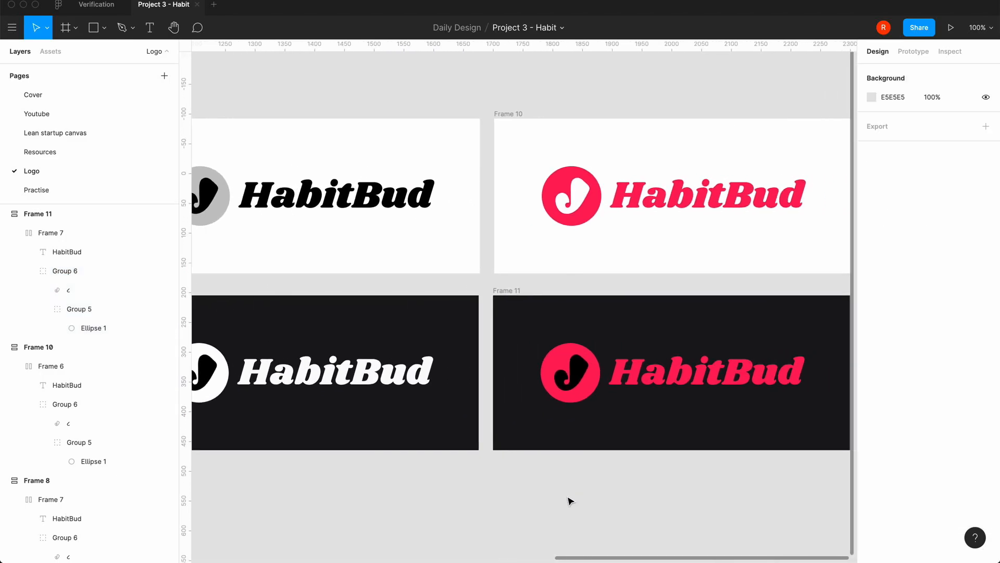
key("shift+0")
scroll(570, 501, "right", 3)
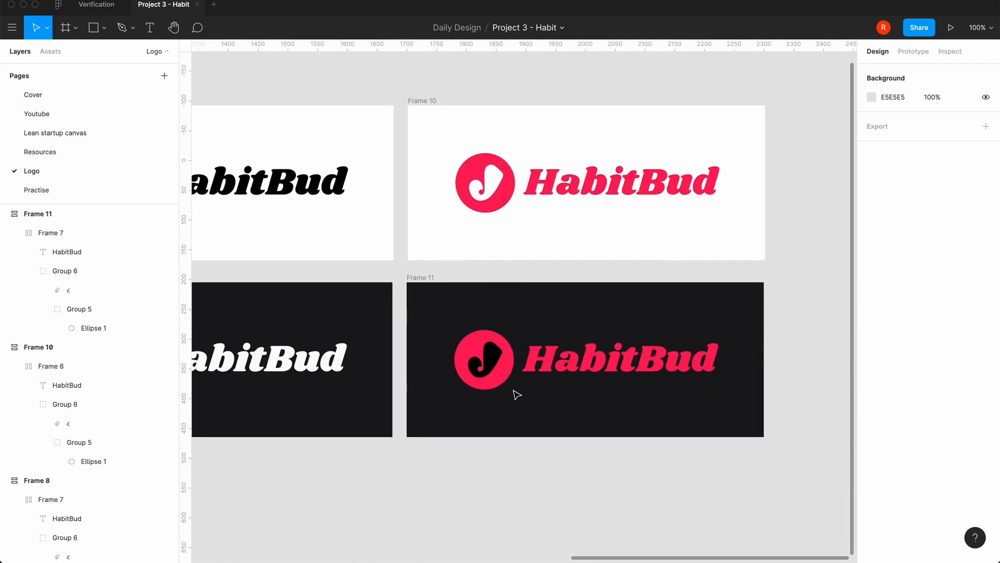
double_click(641, 371)
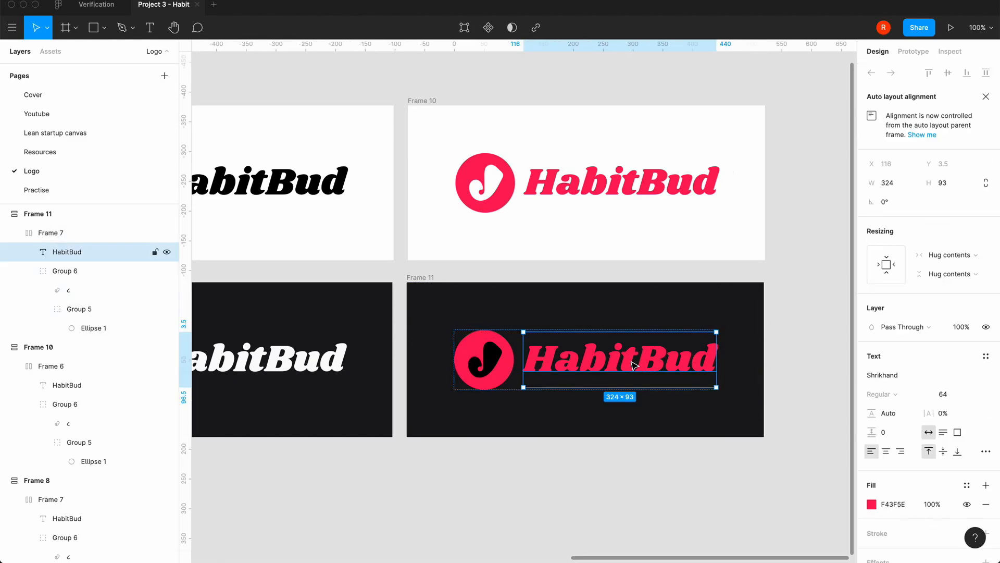
left_click(422, 277)
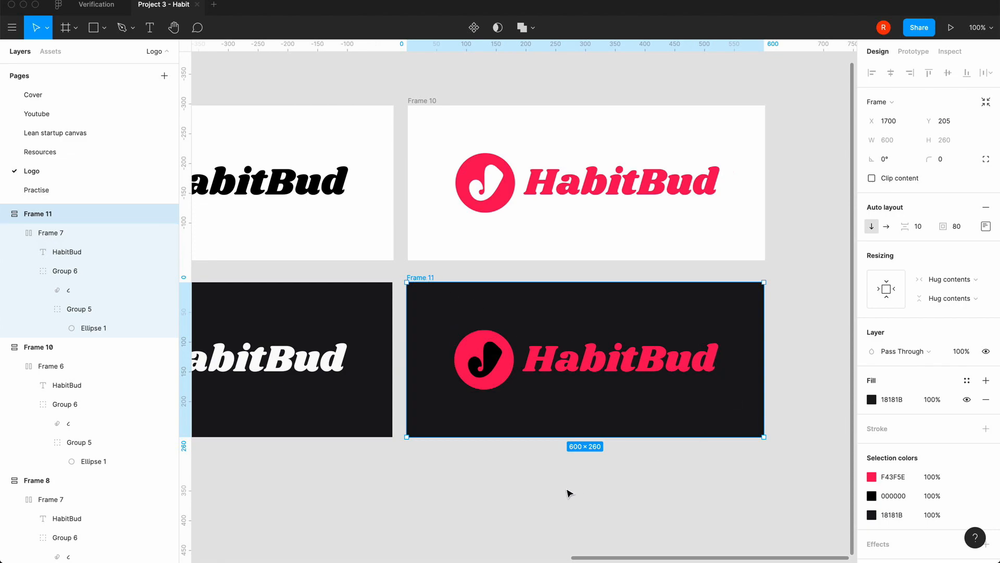
double_click(502, 374)
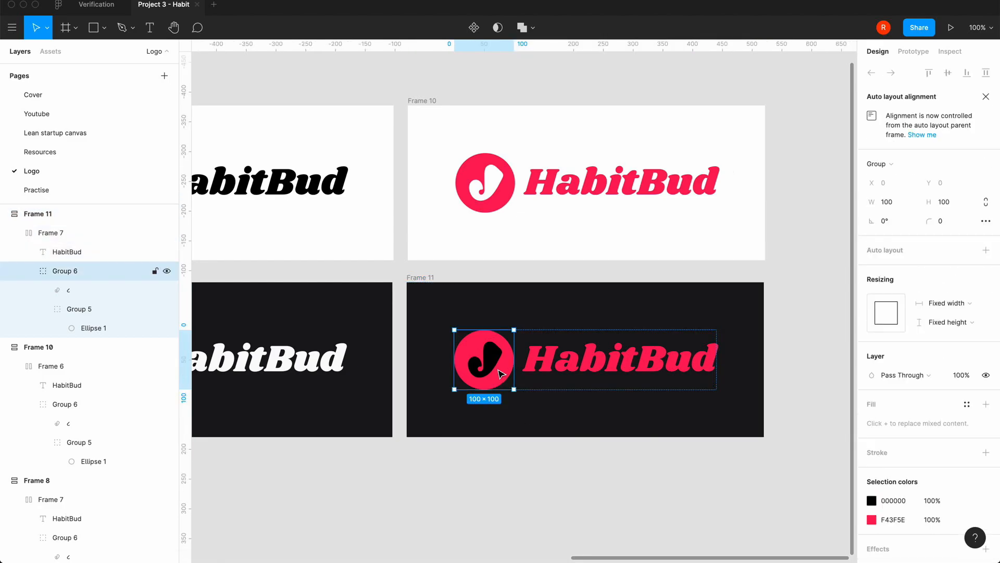
left_click(424, 278)
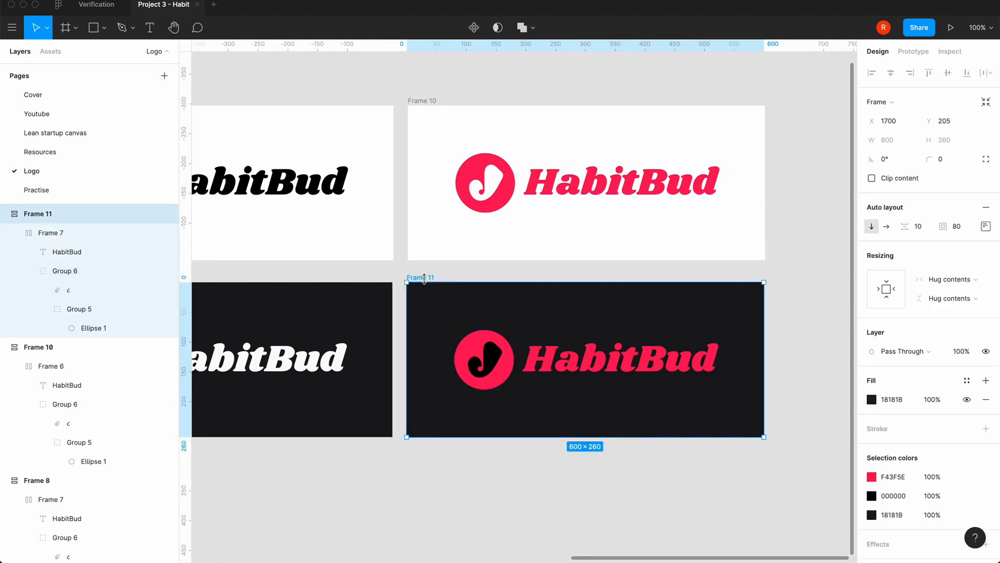
left_click(508, 378)
left_click(591, 370)
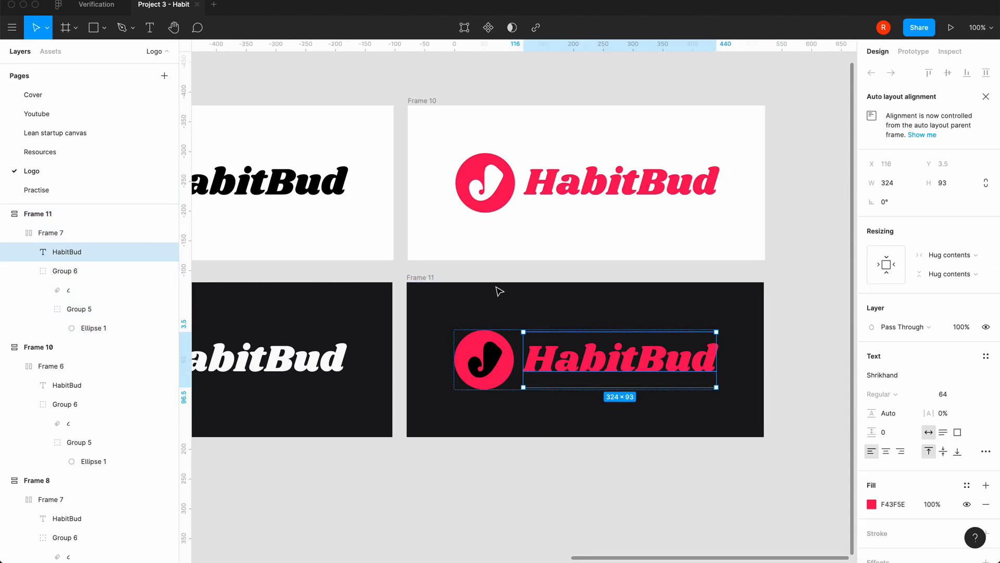
Step: Try to check the colour contrast of the whole Frame 11 with the Stark plugin
left_click(424, 285)
right_click(429, 306)
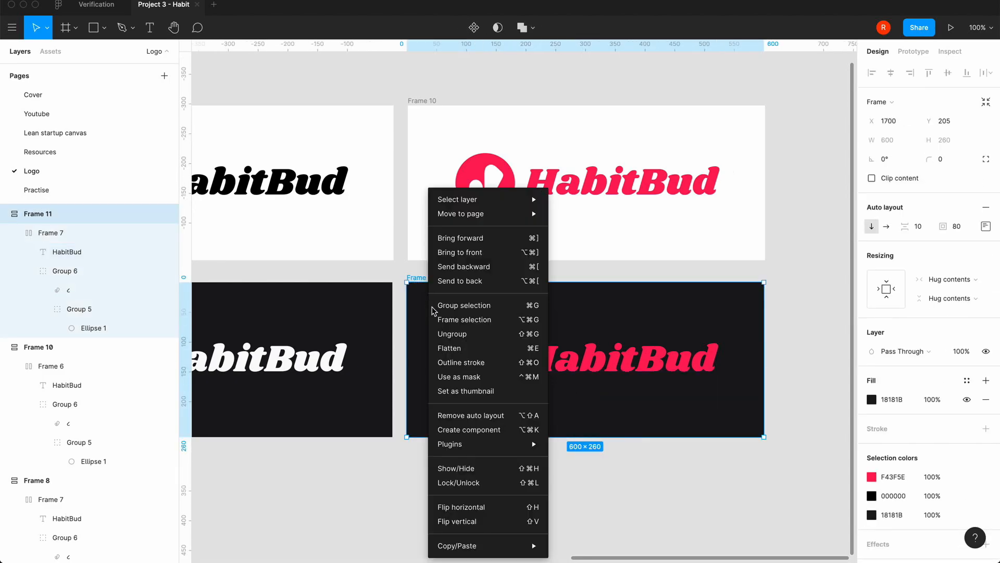
mouse_move(448, 443)
mouse_move(595, 410)
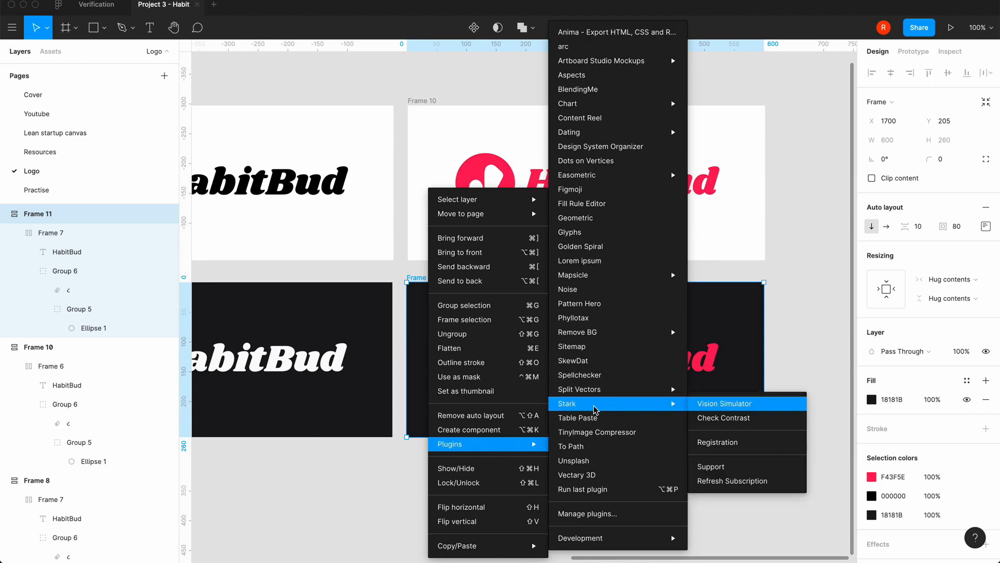
left_click(712, 418)
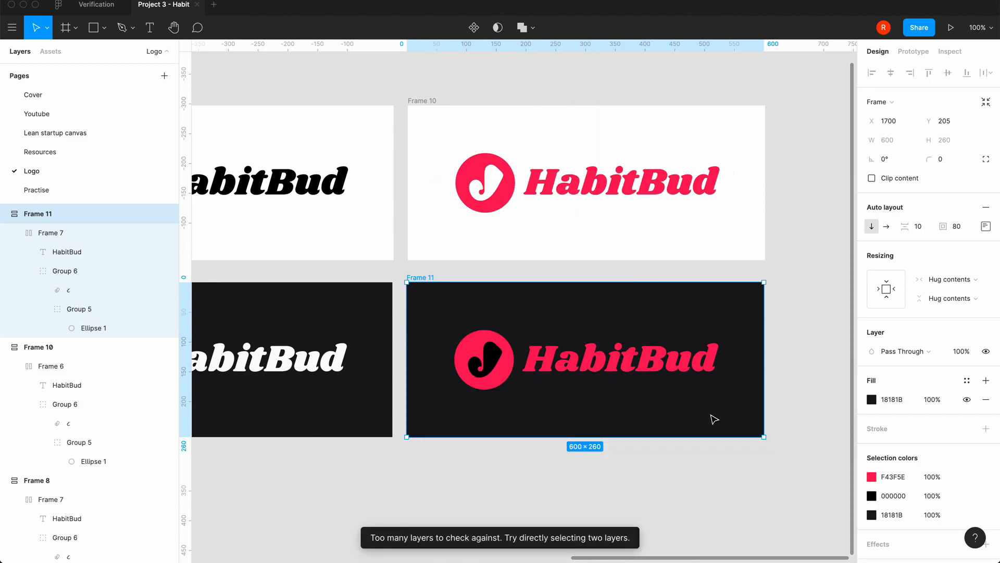
left_click(620, 474)
Step: Paste a copy of Frame 11's rose HabitBud wordmark onto the empty canvas to the right of the logo frames
scroll(620, 475, "right", 3)
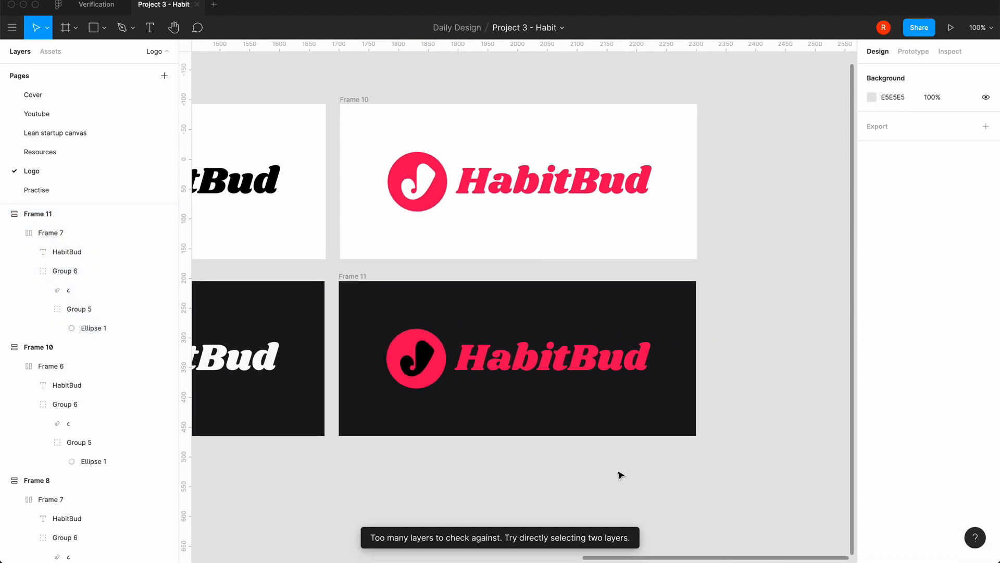
double_click(564, 361)
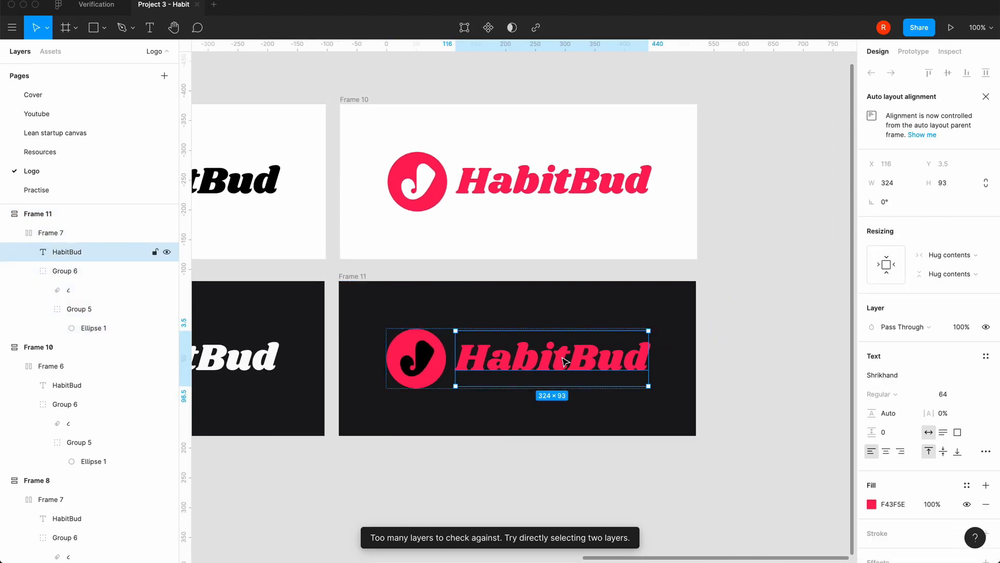
left_click(536, 486)
scroll(625, 335, "right", 5)
key("ctrl+v")
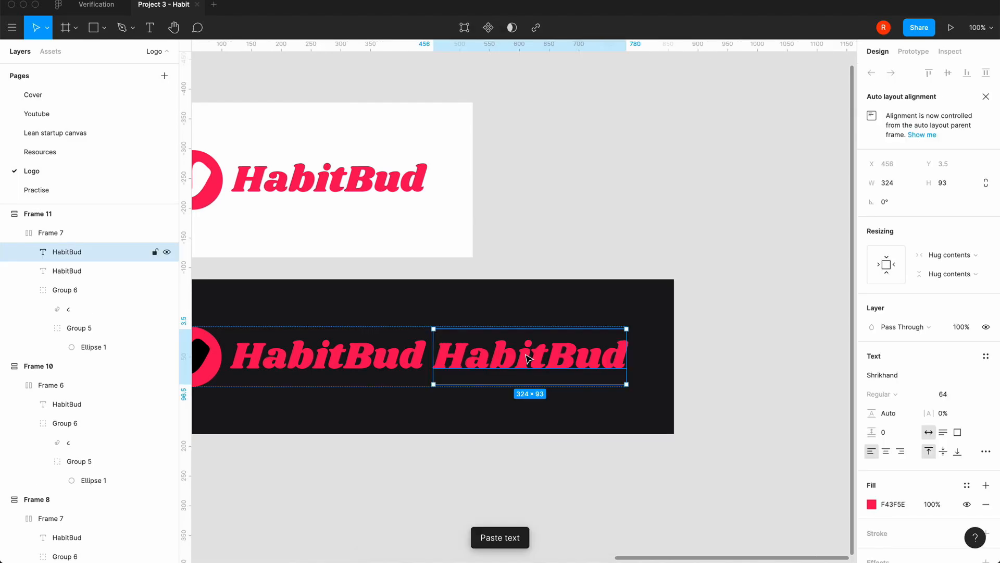
key("ctrl+z")
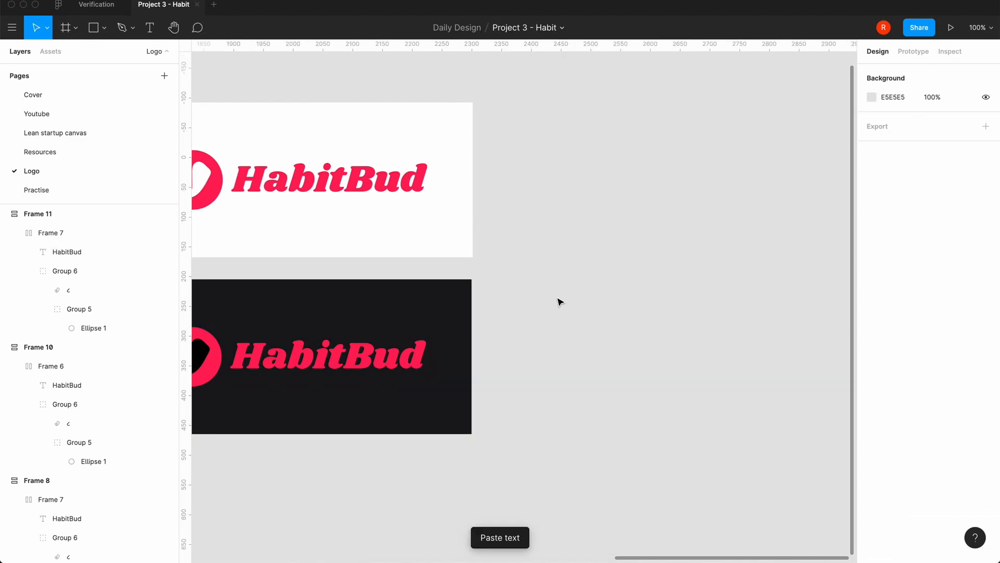
key("ctrl+v")
left_click_drag(493, 360, 624, 207)
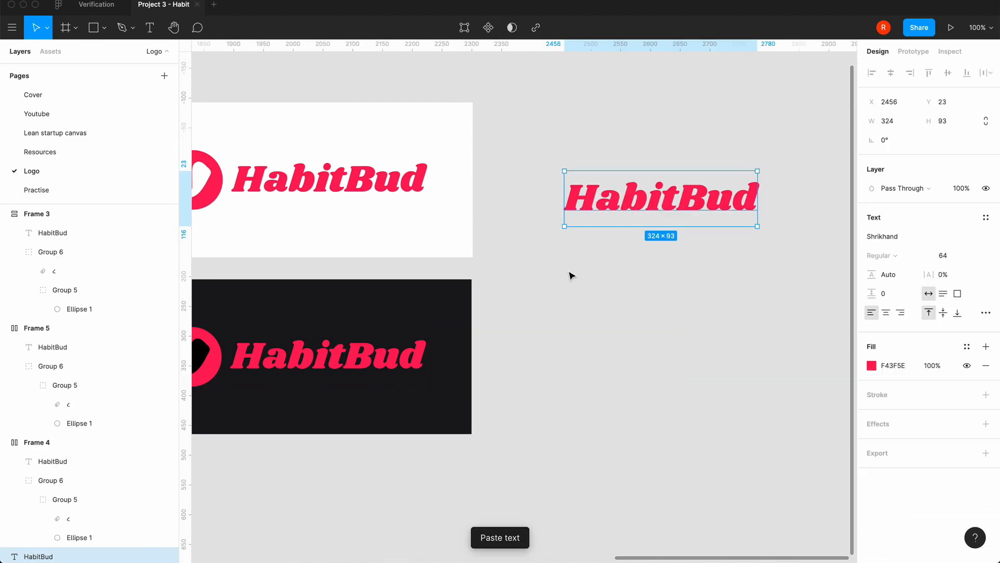
left_click(560, 288)
Step: Place a 100 × 100 circle just above the start of the standalone HabitBud wordmark
scroll(561, 288, "up", 2)
scroll(560, 288, "right", 1)
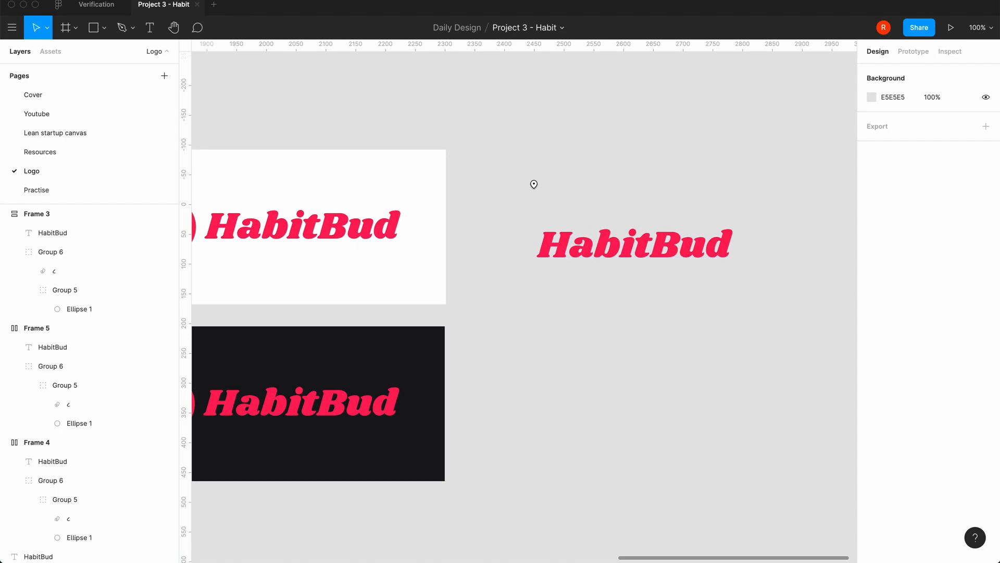
key("c")
left_click(104, 28)
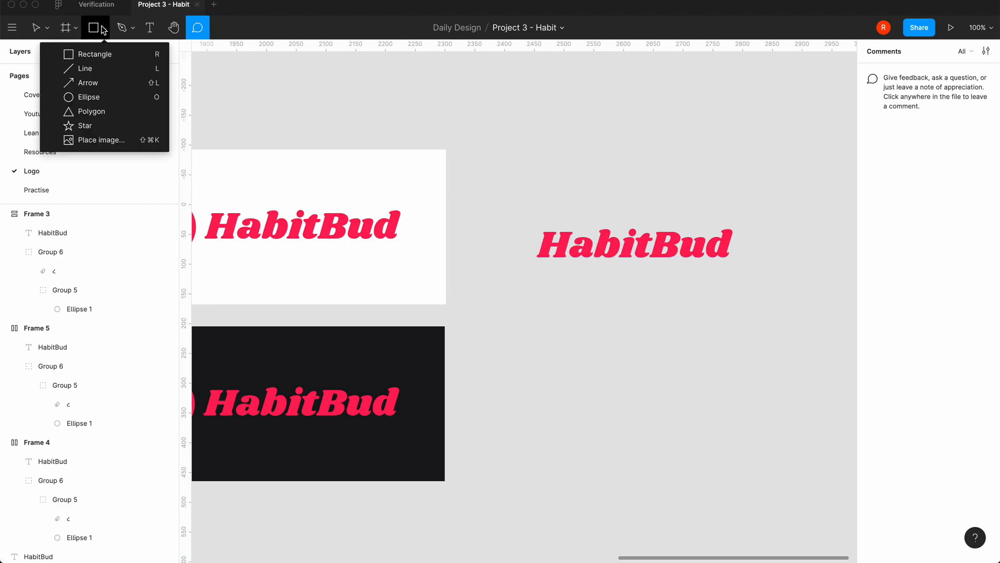
left_click(97, 61)
left_click(104, 30)
left_click(88, 96)
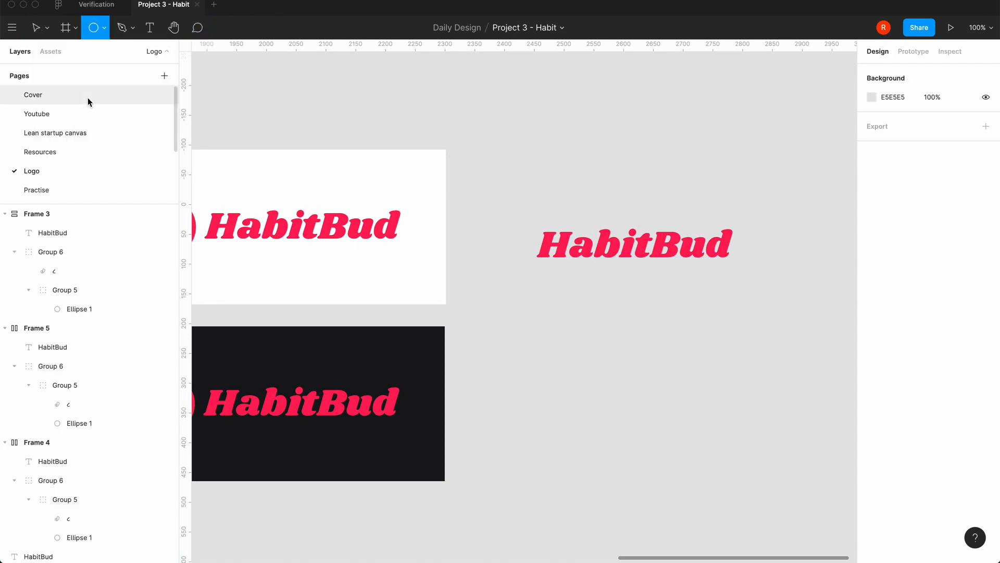
left_click(531, 197)
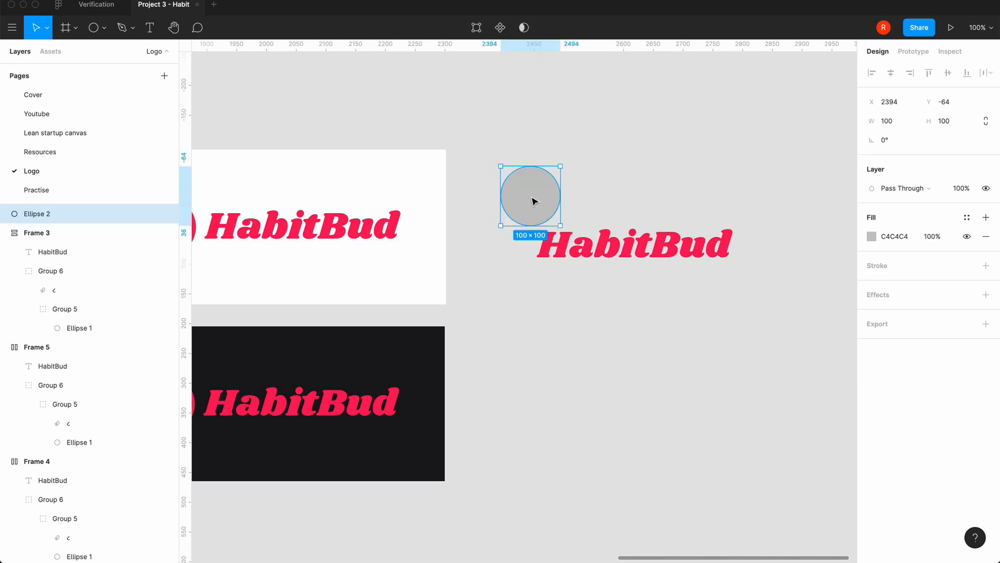
Step: Fill the new circle with the dark colour 18181B
left_click(872, 236)
left_click(760, 505)
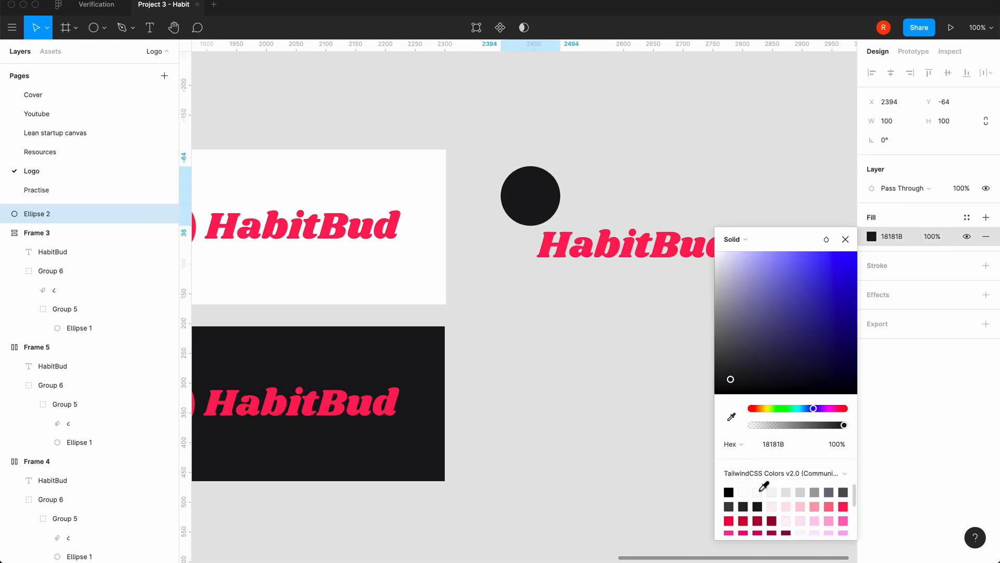
left_click(846, 239)
left_click(664, 319)
Step: Bring the standalone HabitBud wordmark to the front and move it so its opening letters overlap the dark circle
left_click_drag(660, 254, 657, 212)
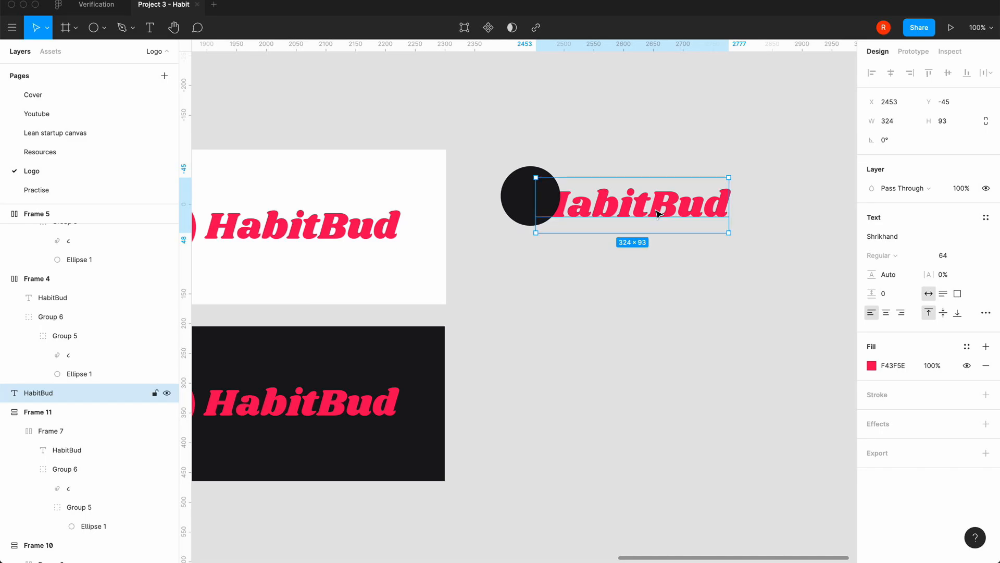
right_click(655, 209)
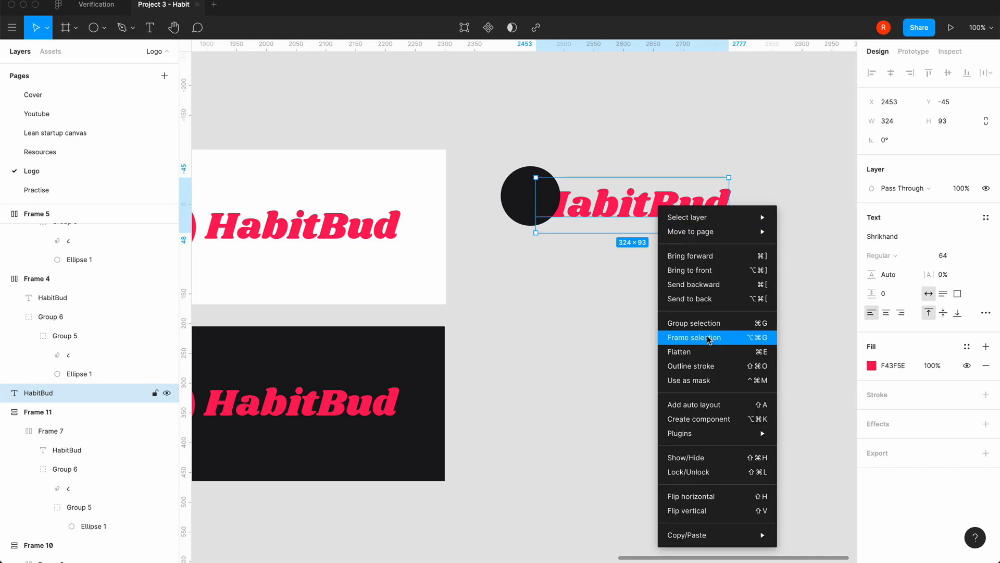
left_click(711, 270)
left_click(590, 289)
left_click_drag(624, 203, 602, 195)
left_click(569, 275)
Step: Check the colour contrast between the standalone rose wordmark and the dark circle with the Stark plugin
scroll(571, 275, "left", 3)
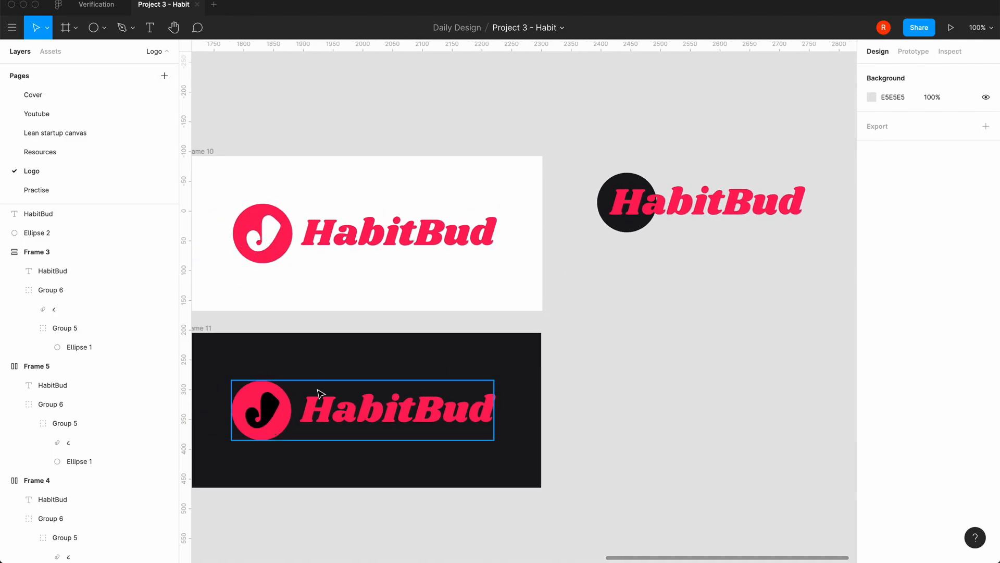
scroll(645, 290, "right", 1)
scroll(645, 290, "up", 1)
left_click_drag(766, 277, 584, 163)
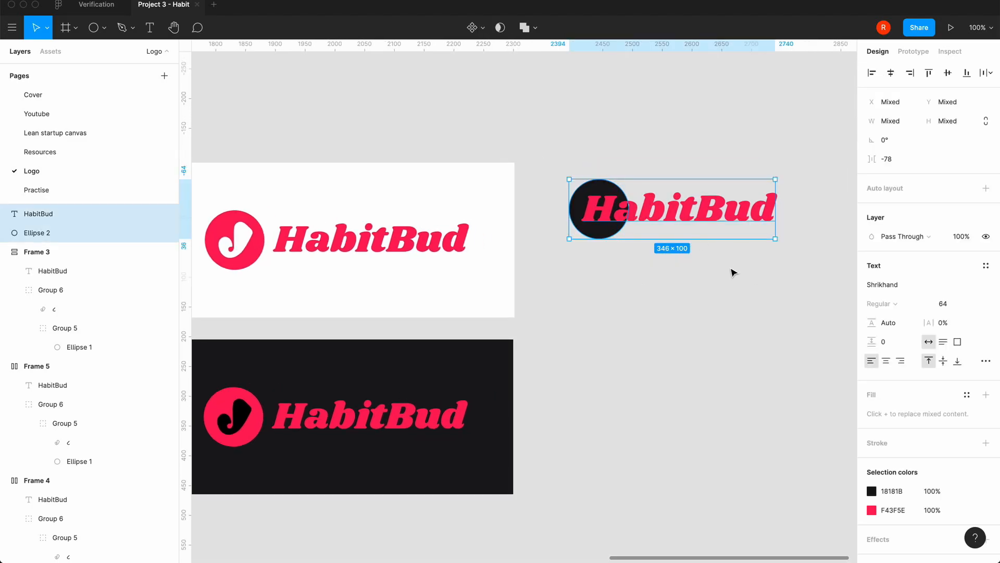
right_click(682, 210)
mouse_move(746, 437)
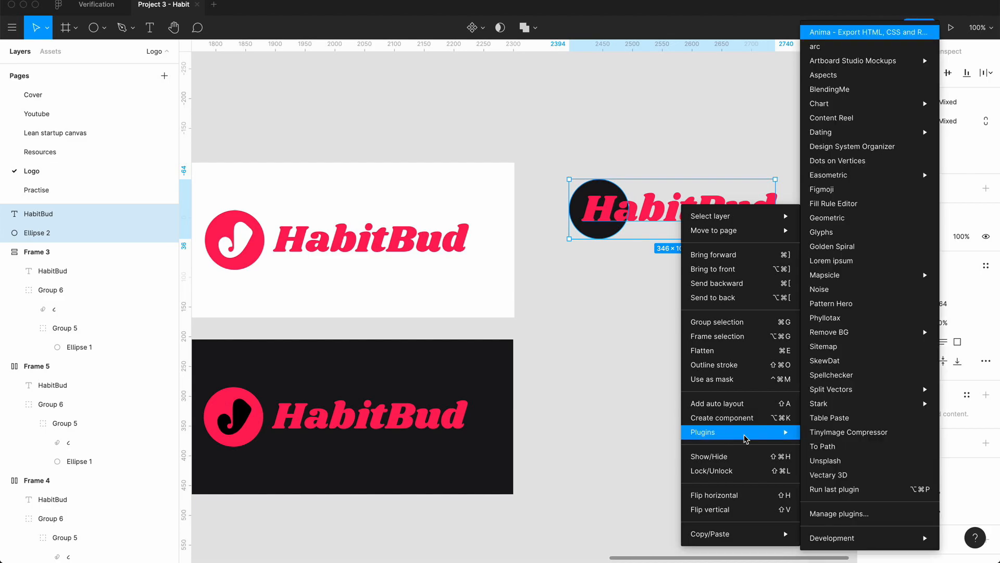
mouse_move(853, 405)
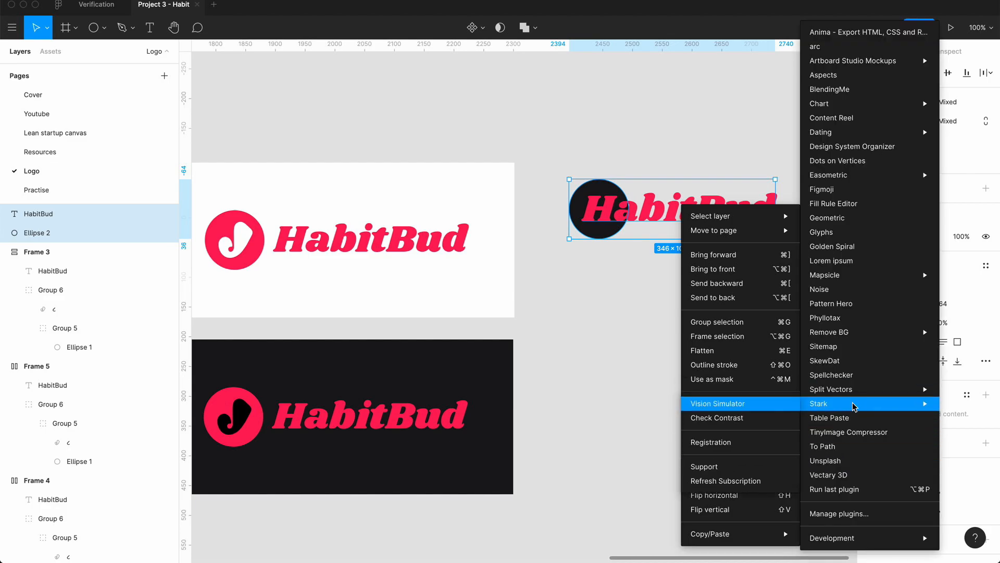
left_click(736, 415)
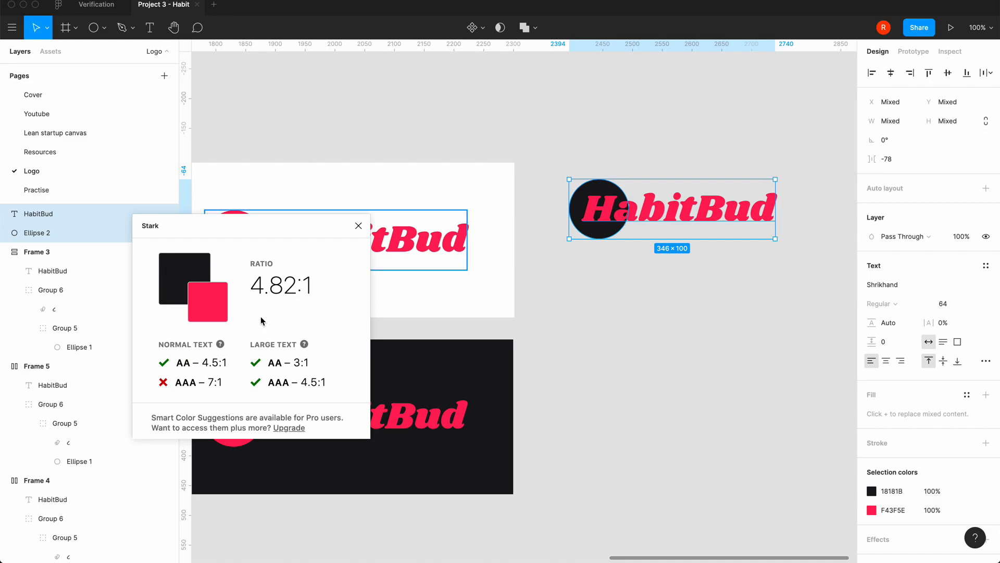
left_click(359, 227)
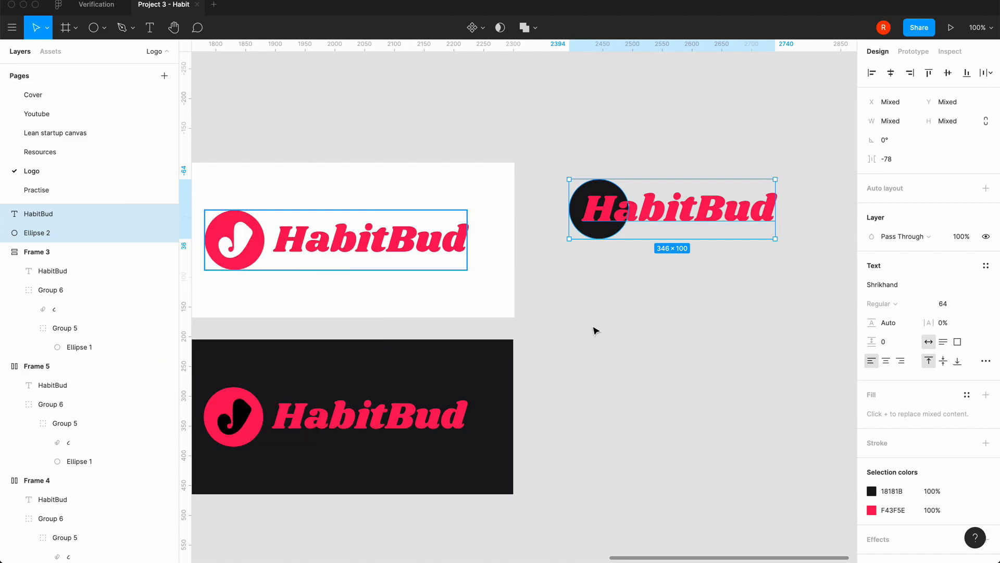
left_click(651, 349)
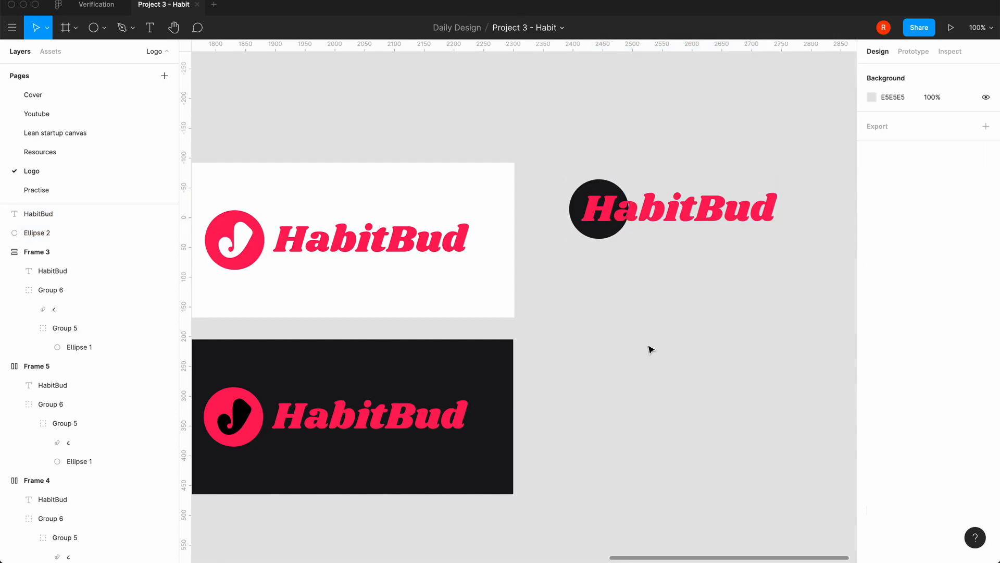
Step: Inspect the font size of the standalone HabitBud wordmark
scroll(625, 230, "right", 3)
left_click(633, 224)
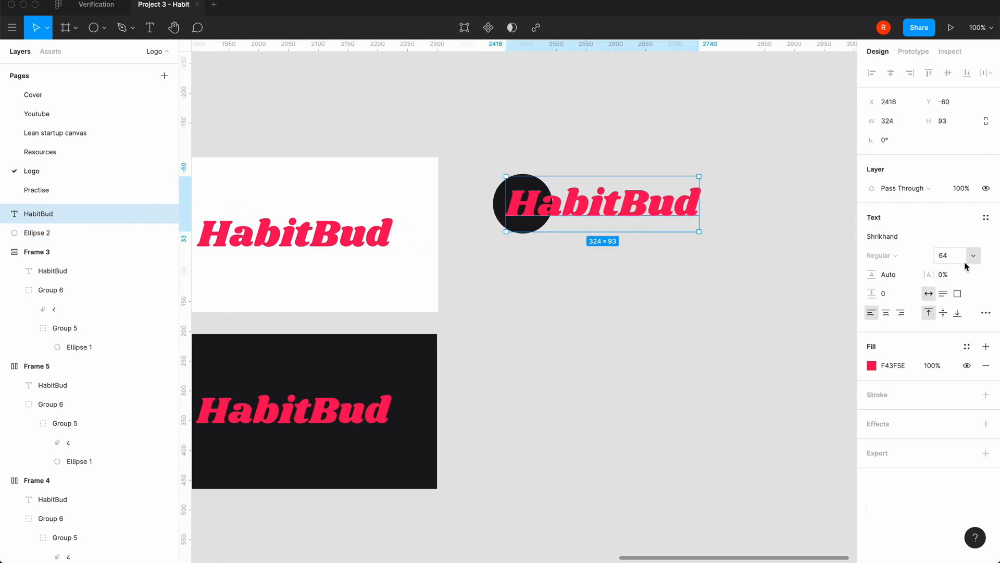
left_click(699, 300)
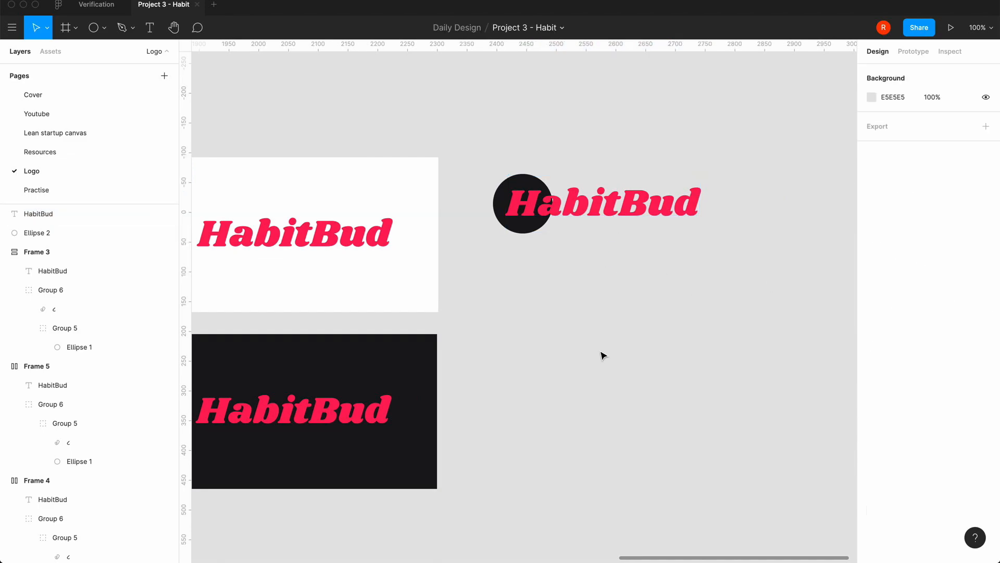
Step: Compare the rose logos in Frames 10 and 11 with the other logo variants at 100% and 50% zoom
scroll(623, 353, "left", 10)
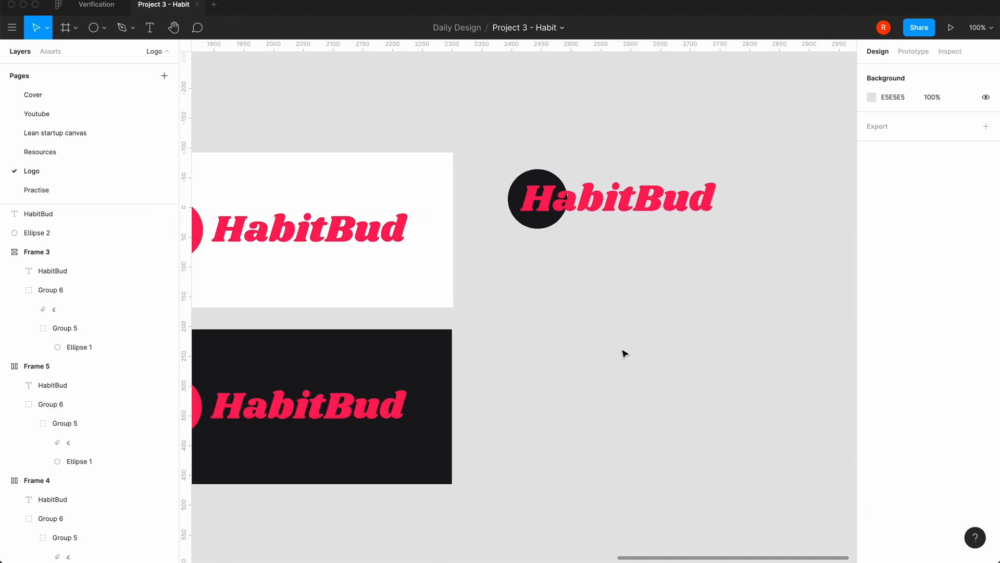
scroll(625, 354, "left", 1)
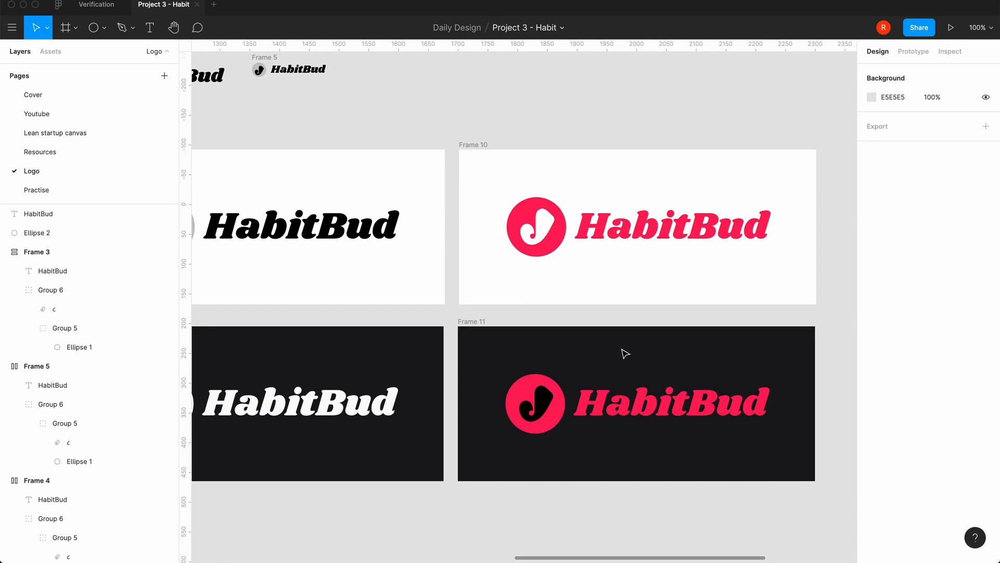
key("minus")
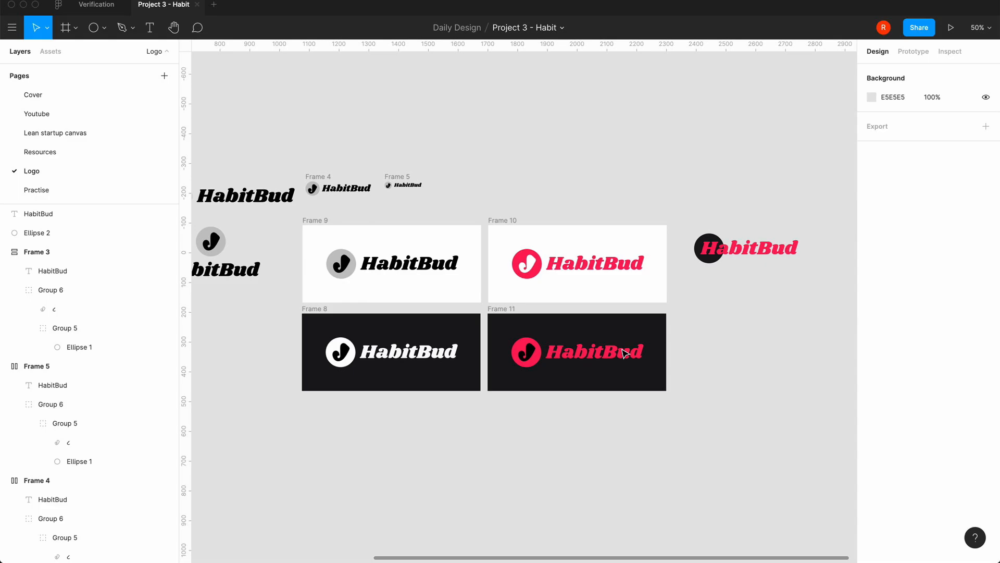
key("plus")
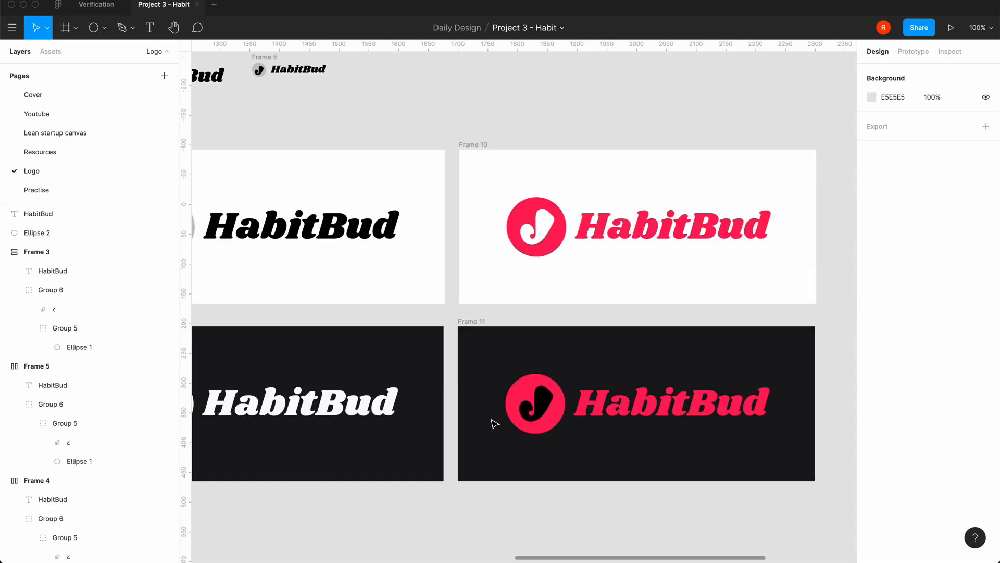
key("minus")
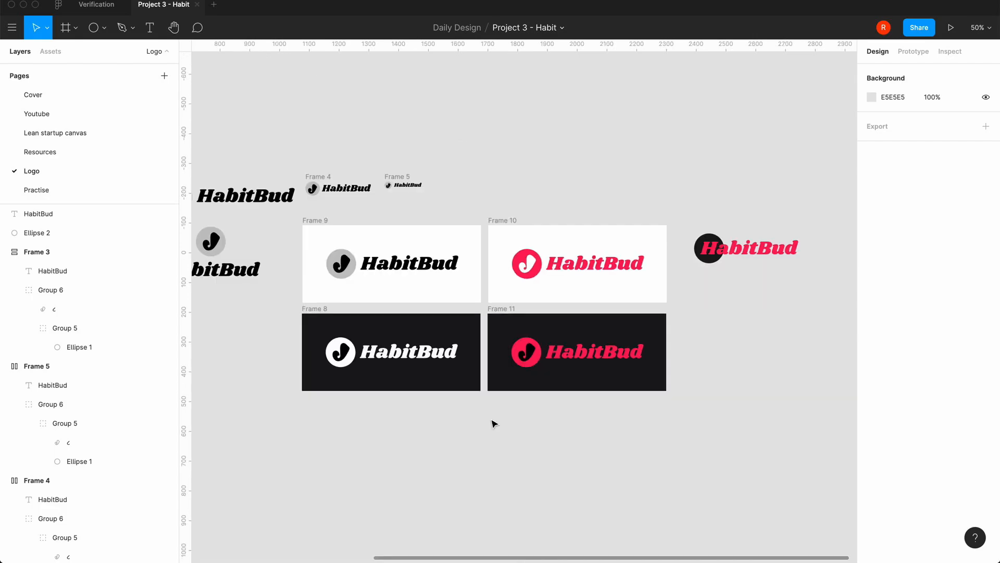
key("plus")
key("minus")
scroll(495, 423, "left", 5)
scroll(494, 423, "left", 10)
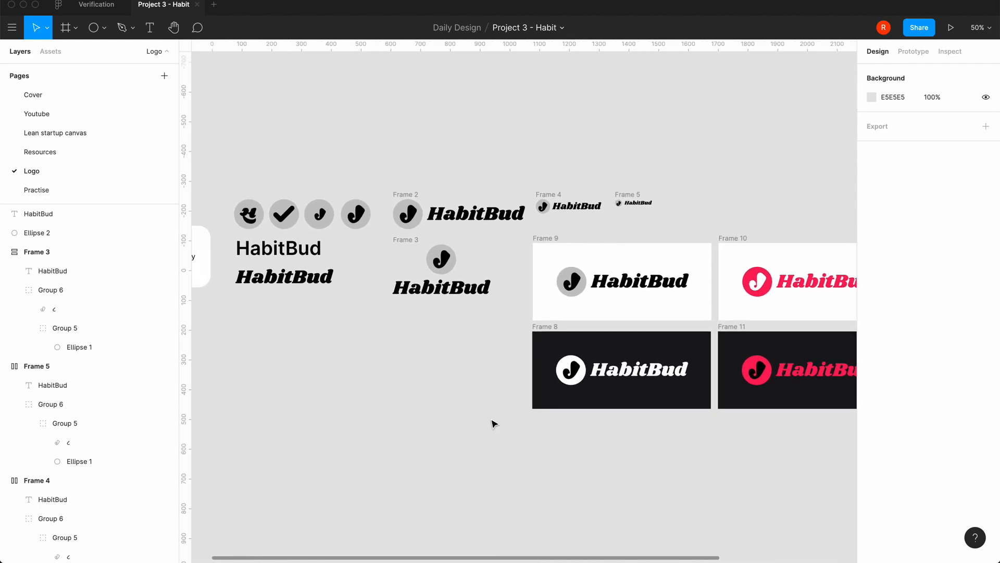
scroll(495, 423, "right", 20)
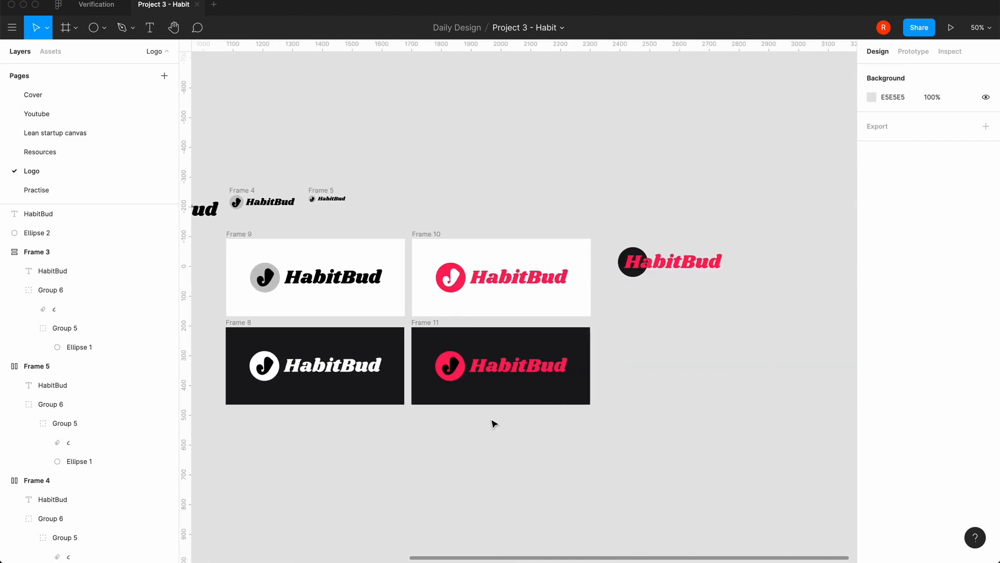